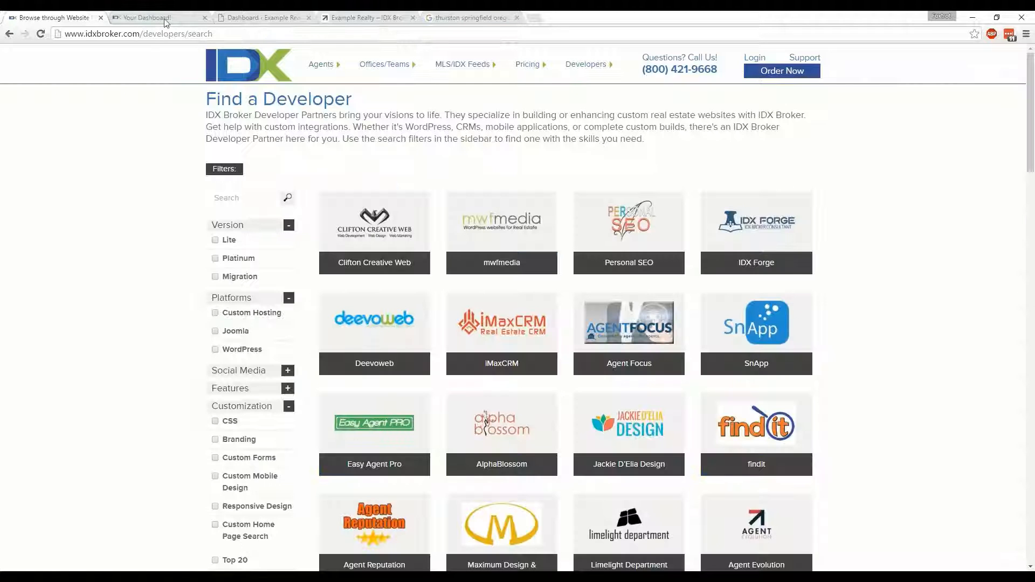
Look over the IDX Broker dashboard, the WordPress dashboard and the Example Realty site's Condo Webinar, Golf Course Homes and Communities navigation entries
left_click(160, 21)
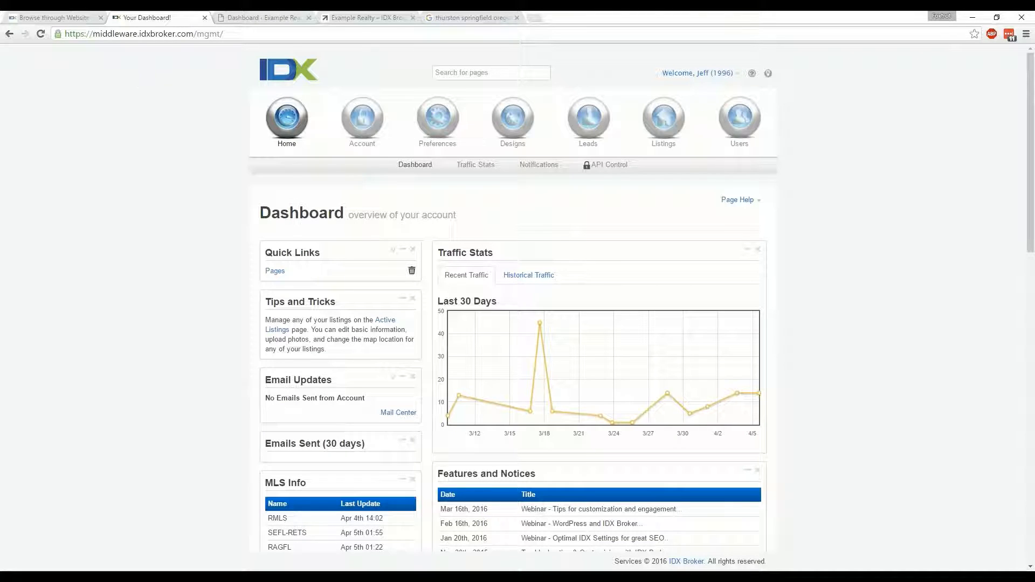
left_click(249, 18)
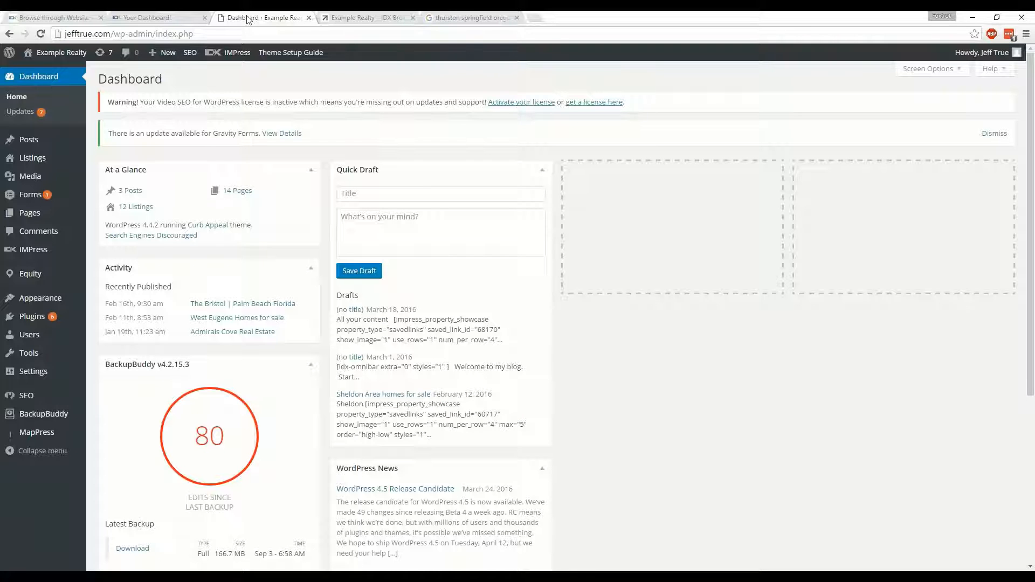
left_click(371, 16)
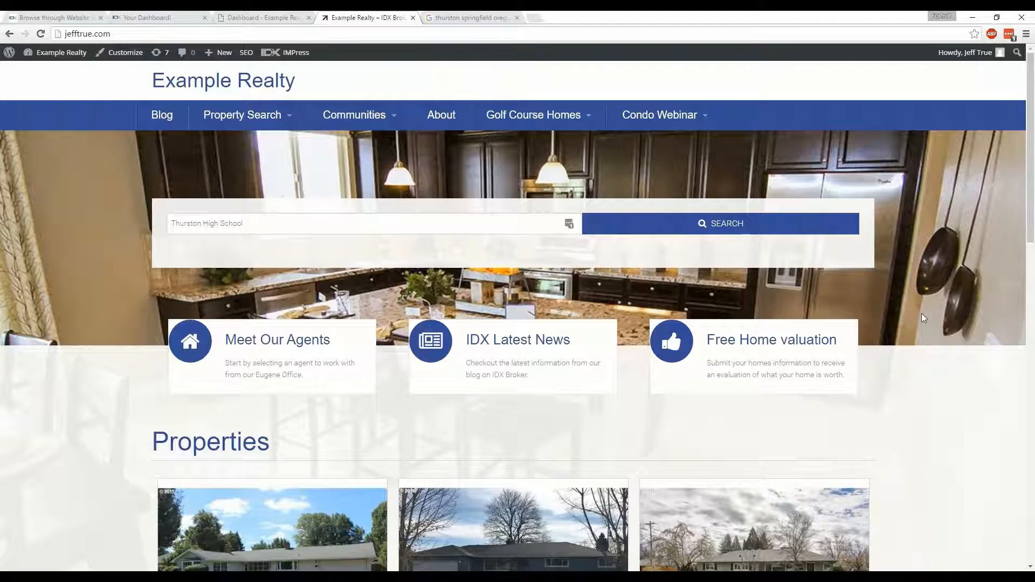
mouse_move(666, 122)
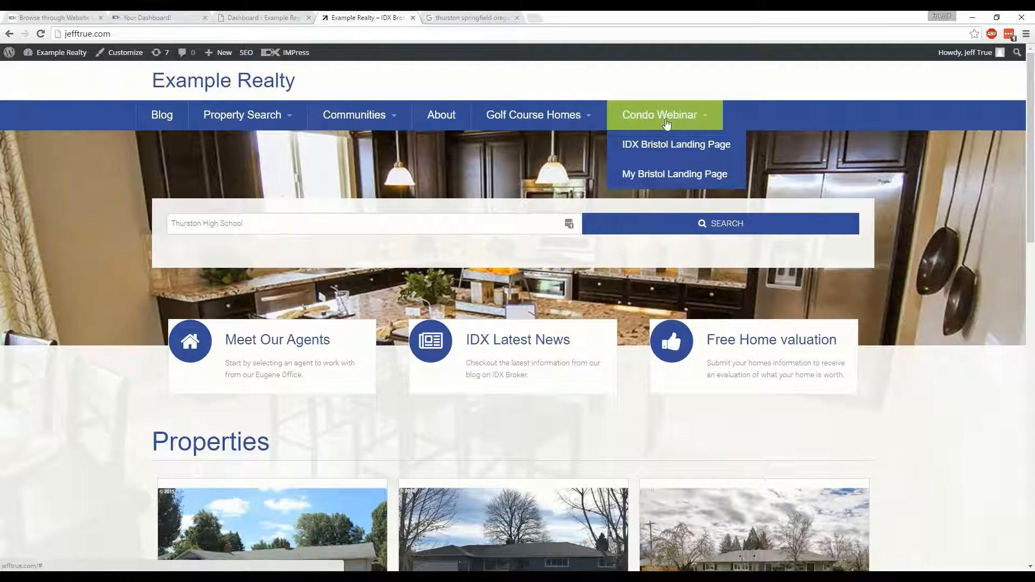
mouse_move(526, 130)
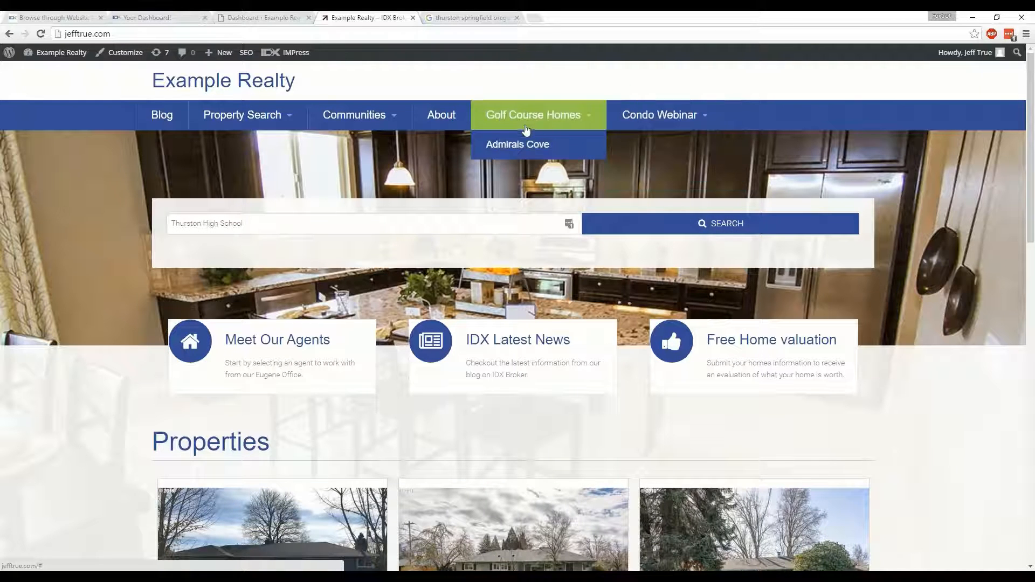
mouse_move(365, 127)
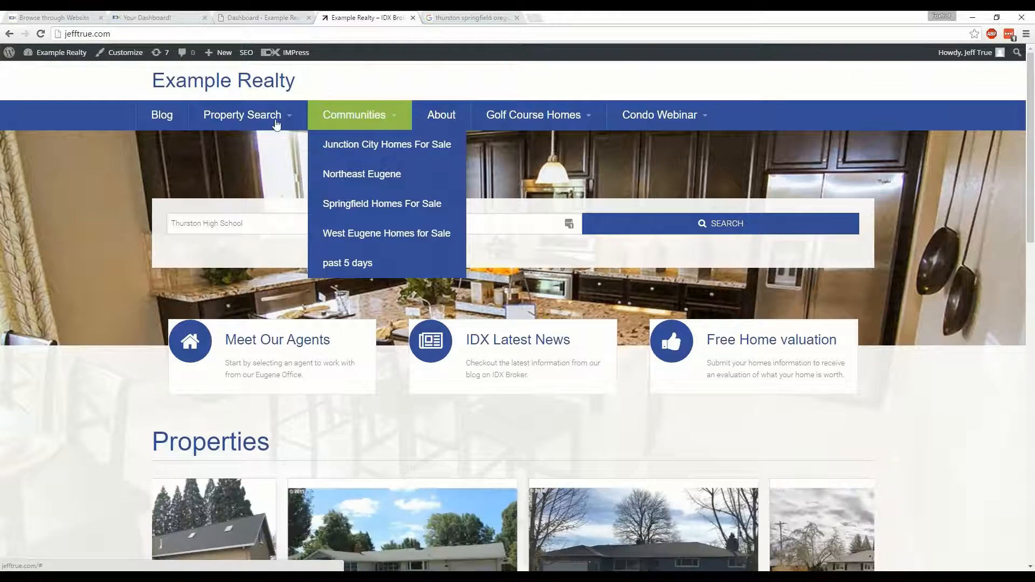
Search the IDX Broker support site for "custom subdomain" and read through the article Setting Up a Custom Domain
left_click(136, 16)
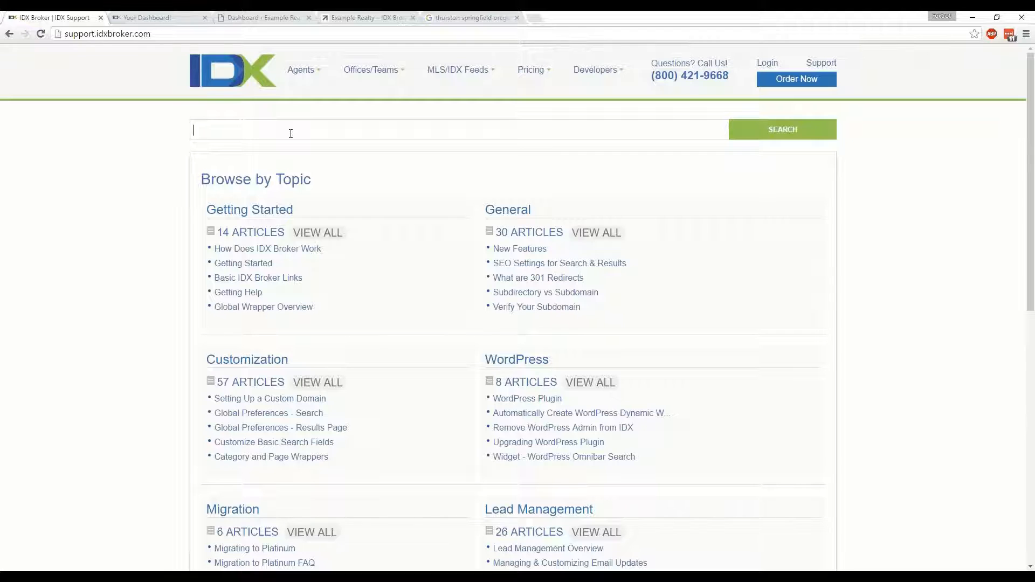
type("custom sub")
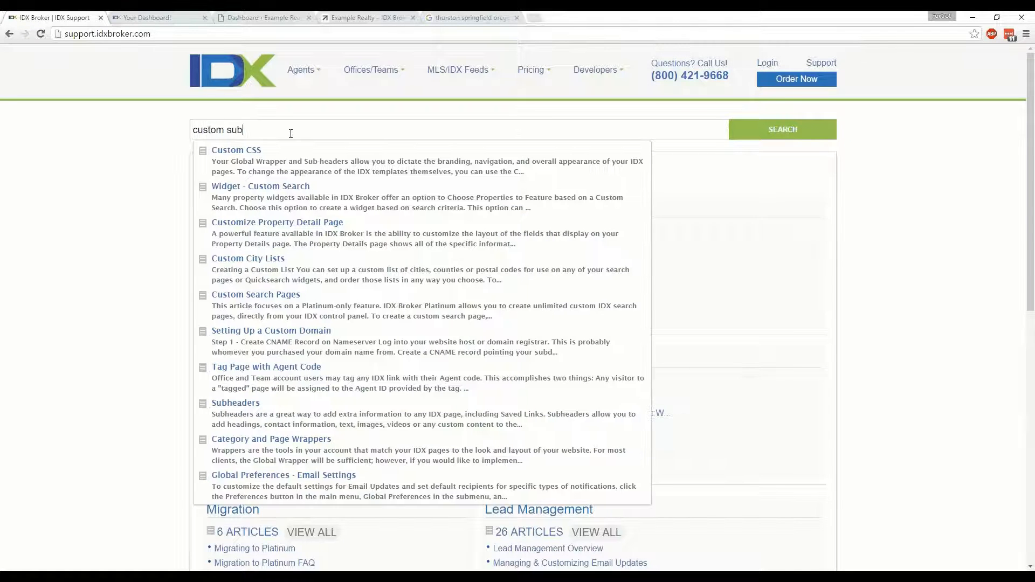
type("domain")
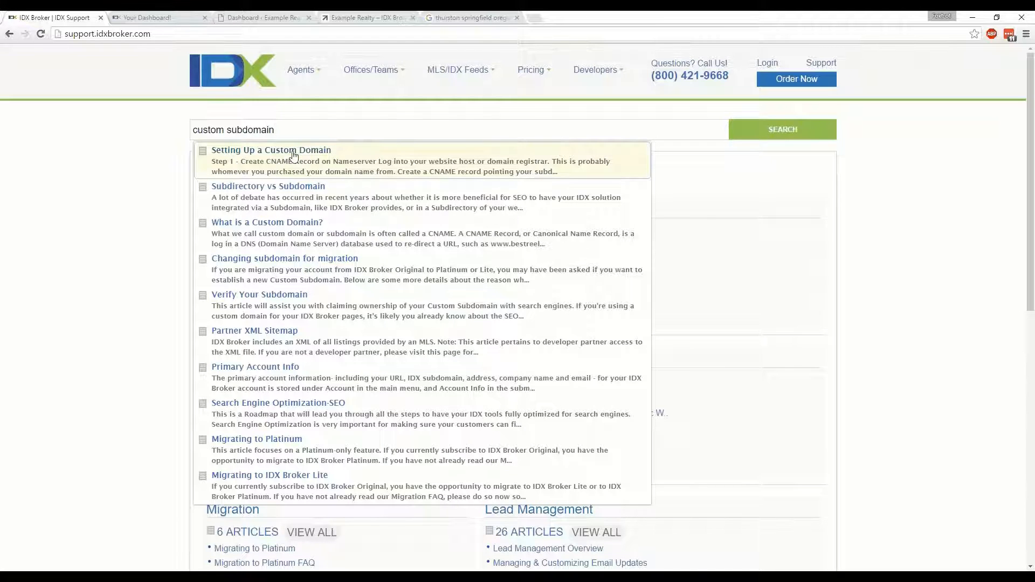
left_click(292, 155)
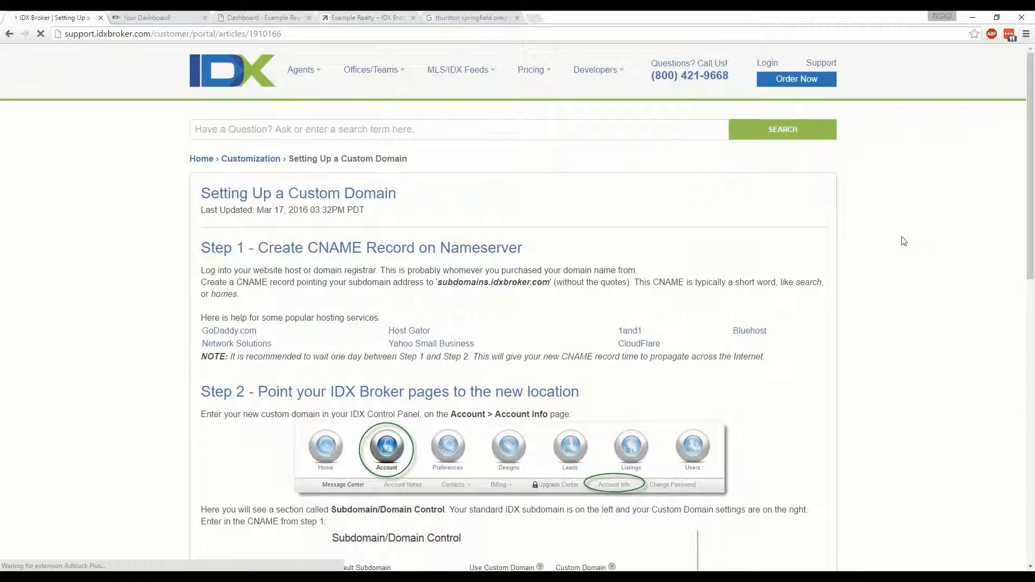
scroll(903, 240, "down", 4)
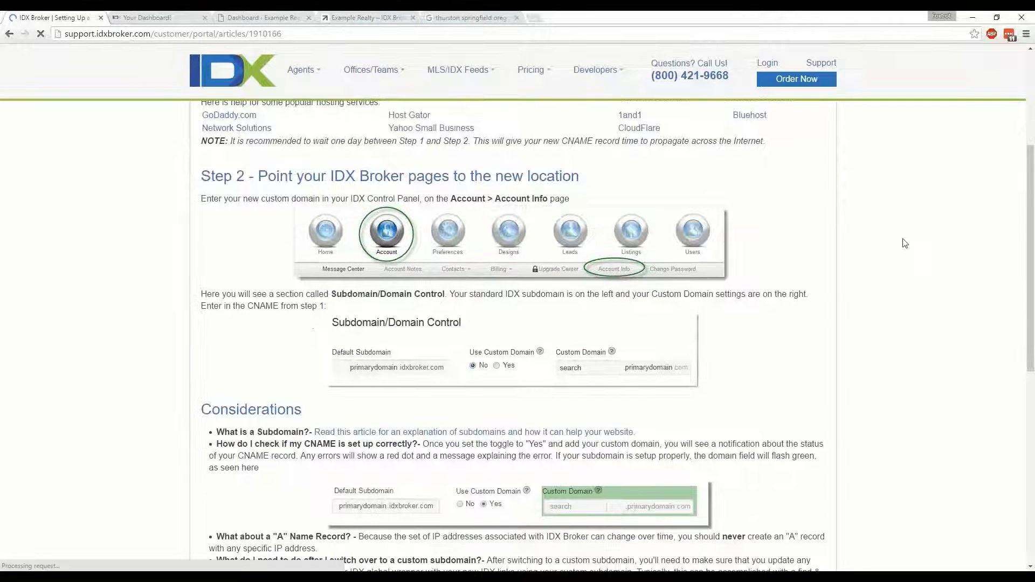
scroll(905, 243, "down", 2)
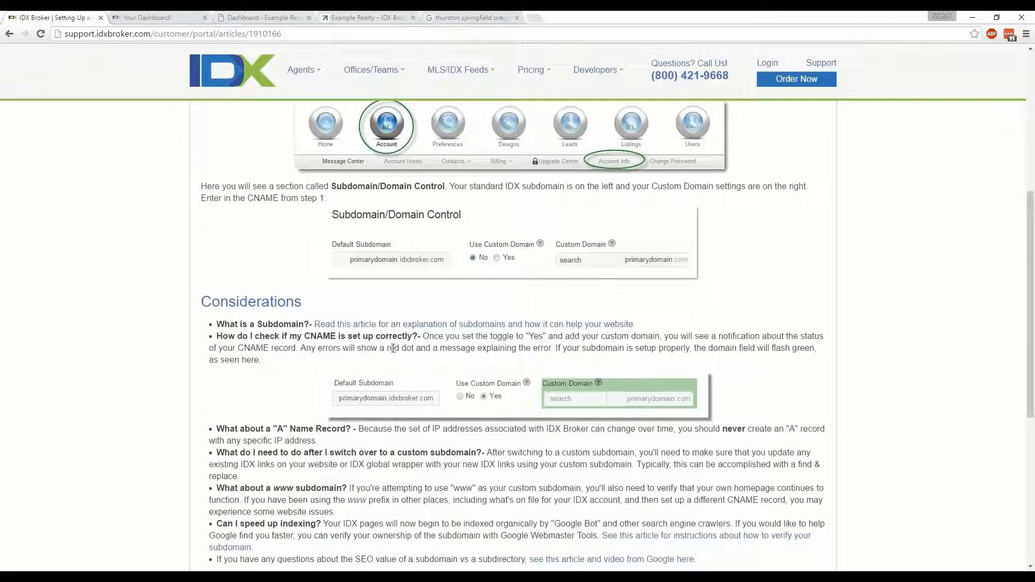
scroll(421, 358, "down", 1)
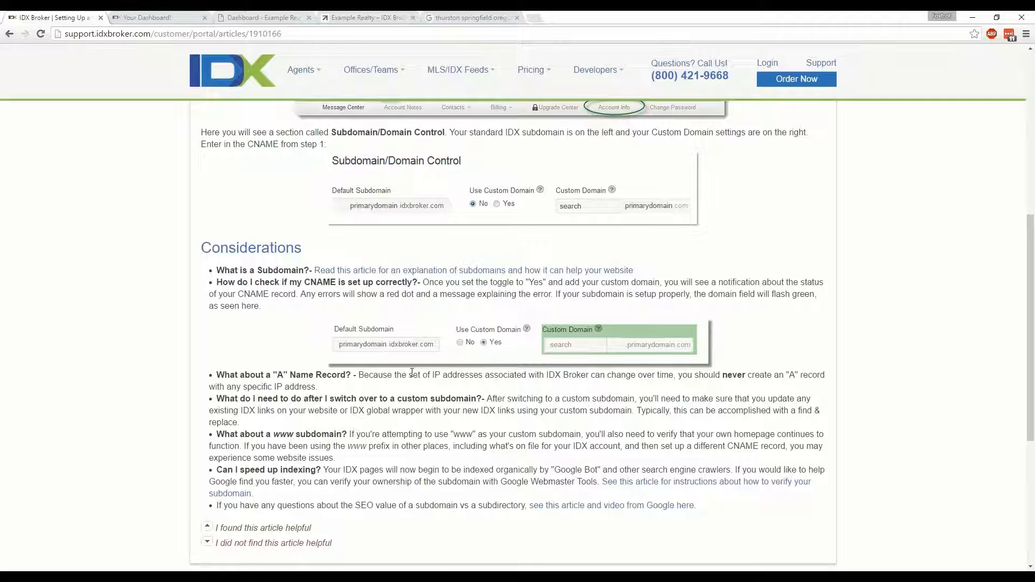
scroll(412, 372, "up", 6)
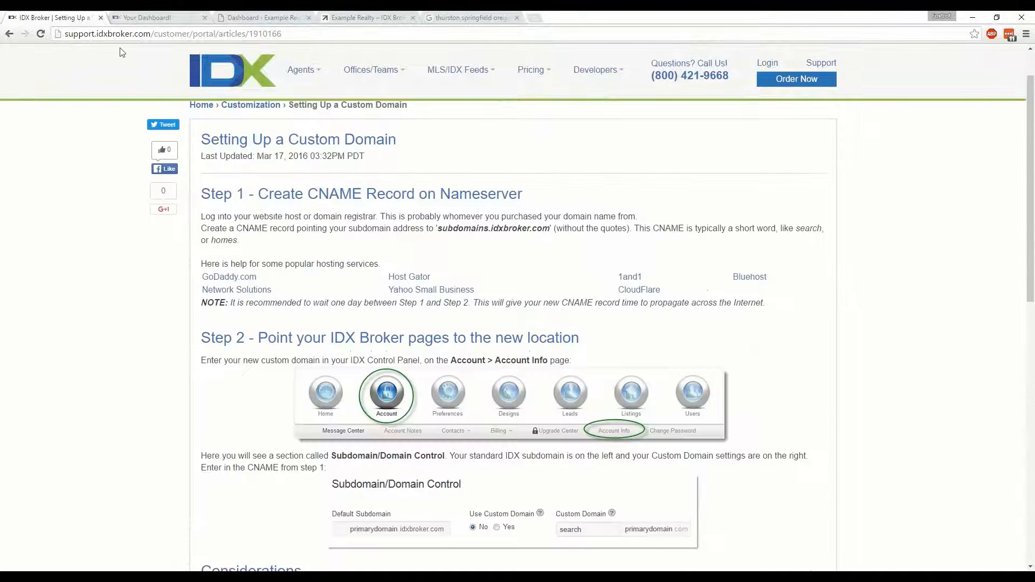
Start creating a new saved link in the IDX Broker control panel, based on the Advanced Search page
left_click(153, 16)
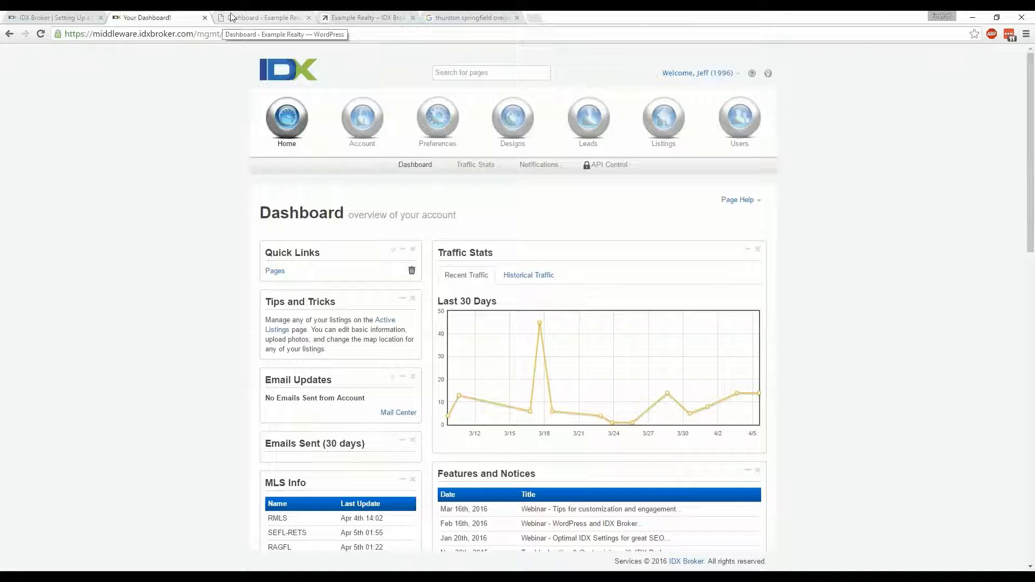
left_click(439, 128)
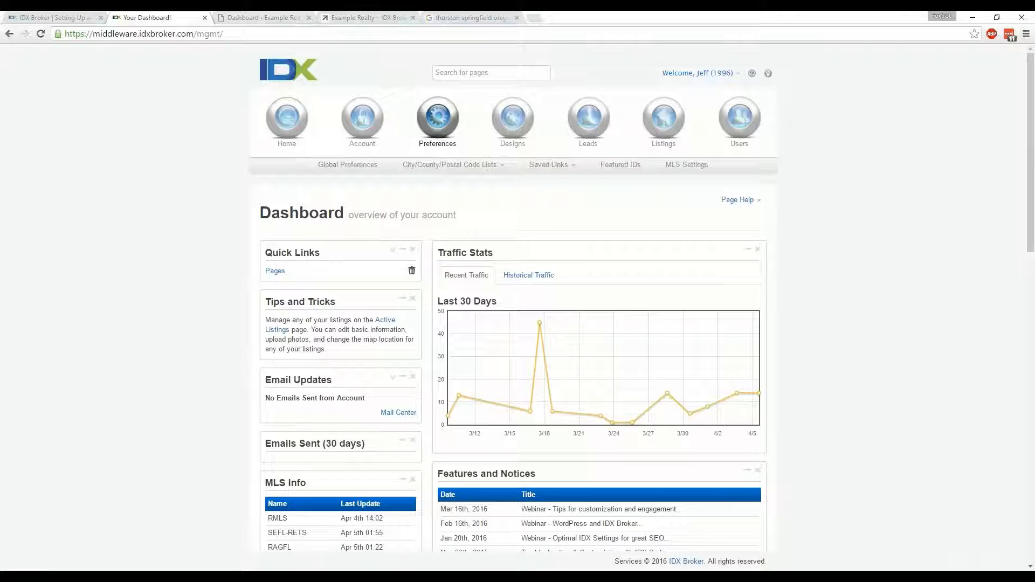
left_click(569, 168)
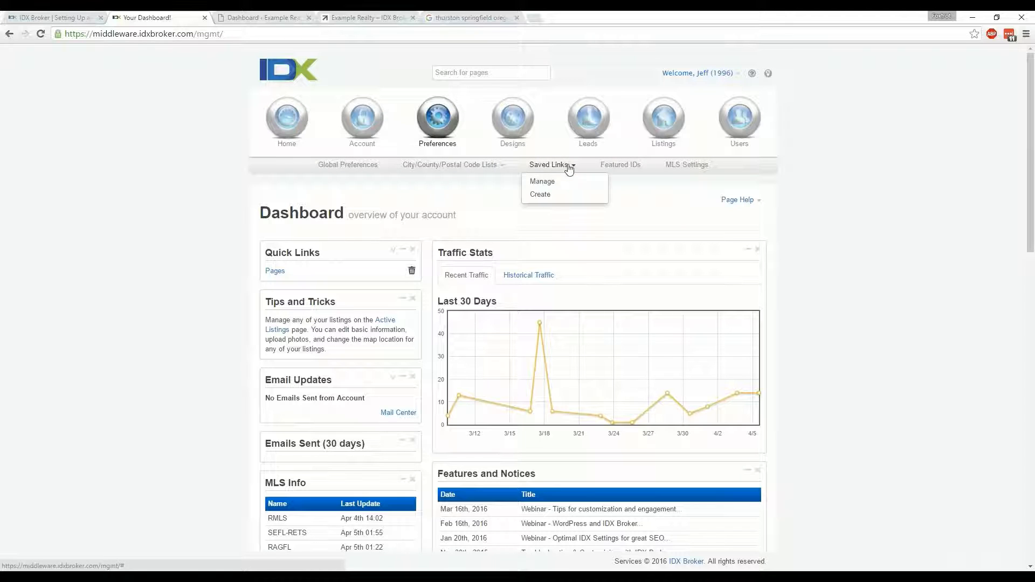
left_click(541, 196)
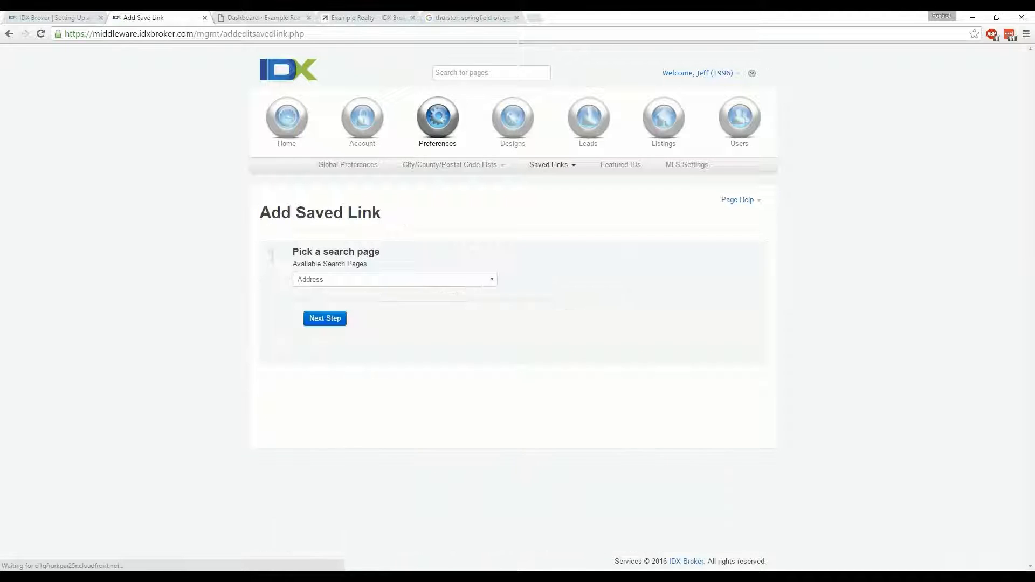
left_click(397, 280)
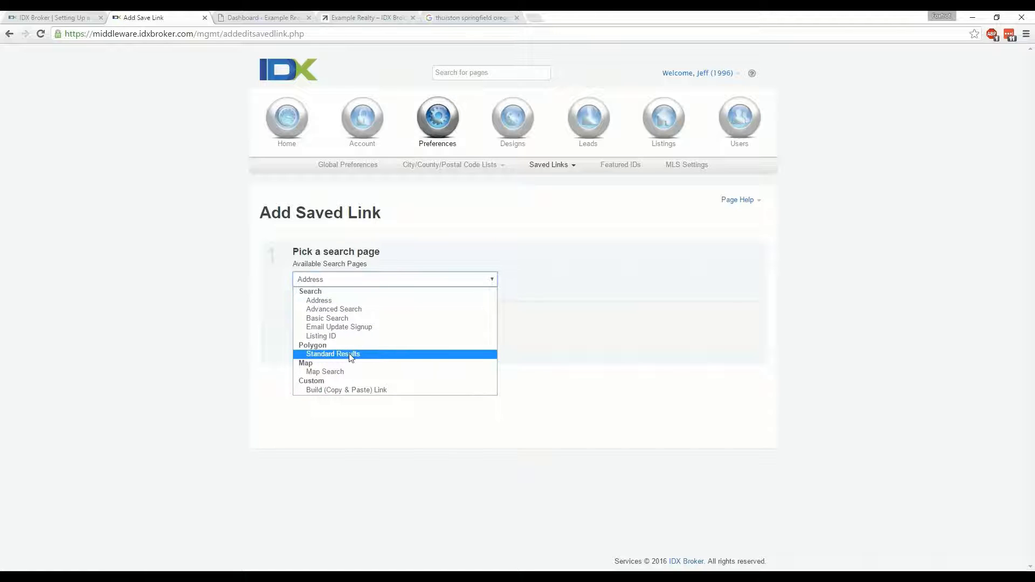
left_click(345, 310)
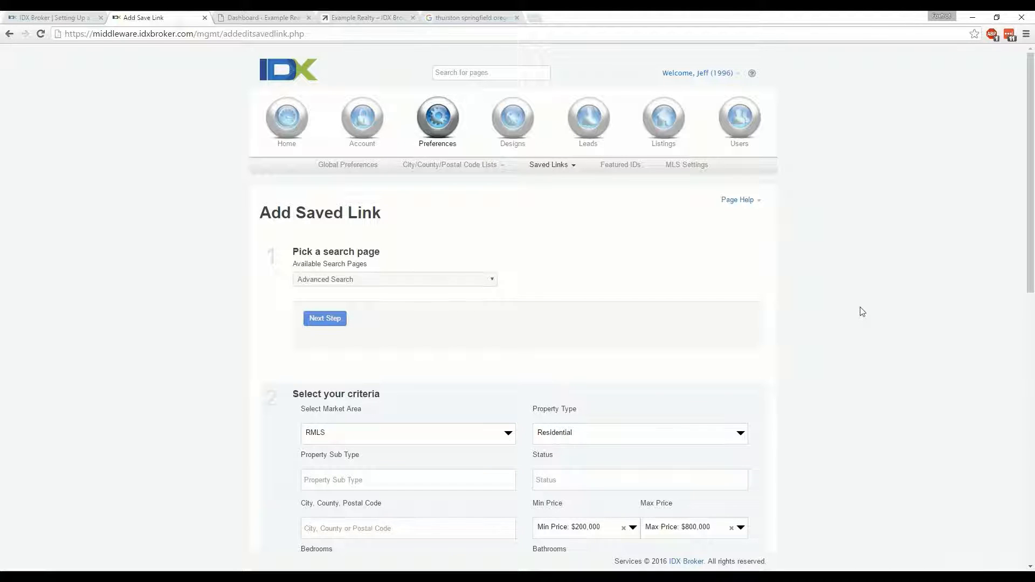
Clear the preset minimum and maximum price from the saved link's search criteria
scroll(863, 357, "down", 4)
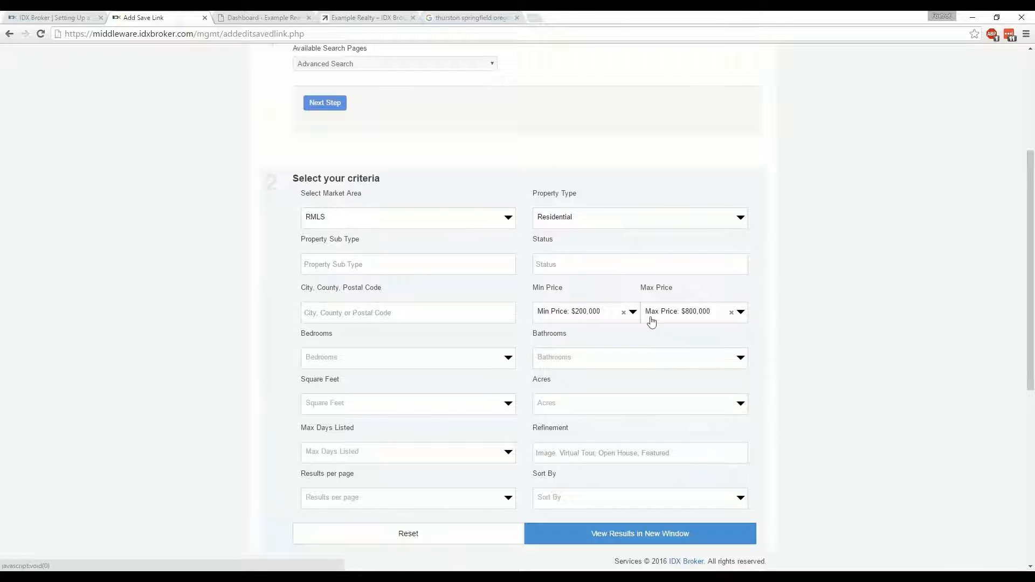
left_click(624, 314)
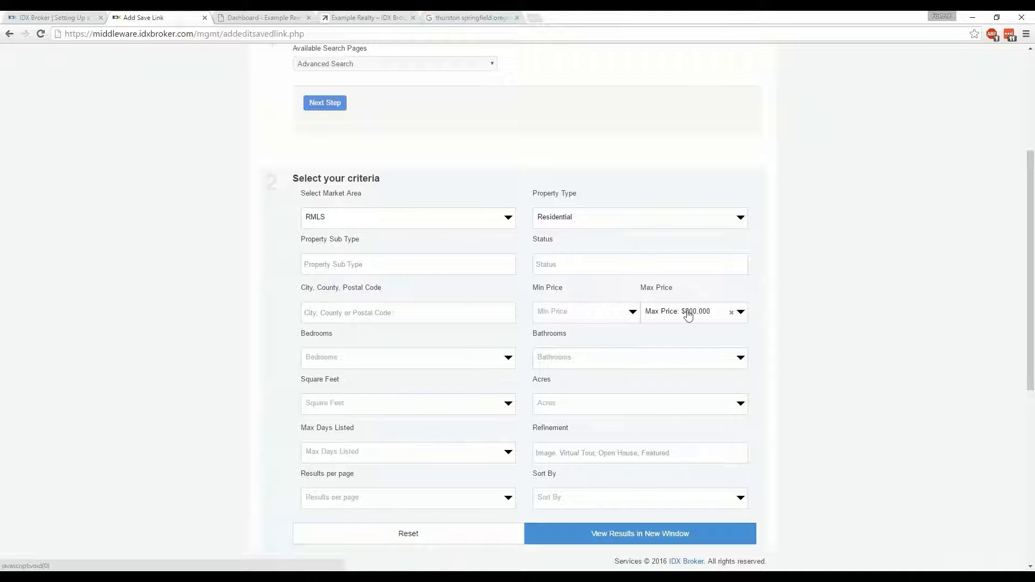
left_click(731, 313)
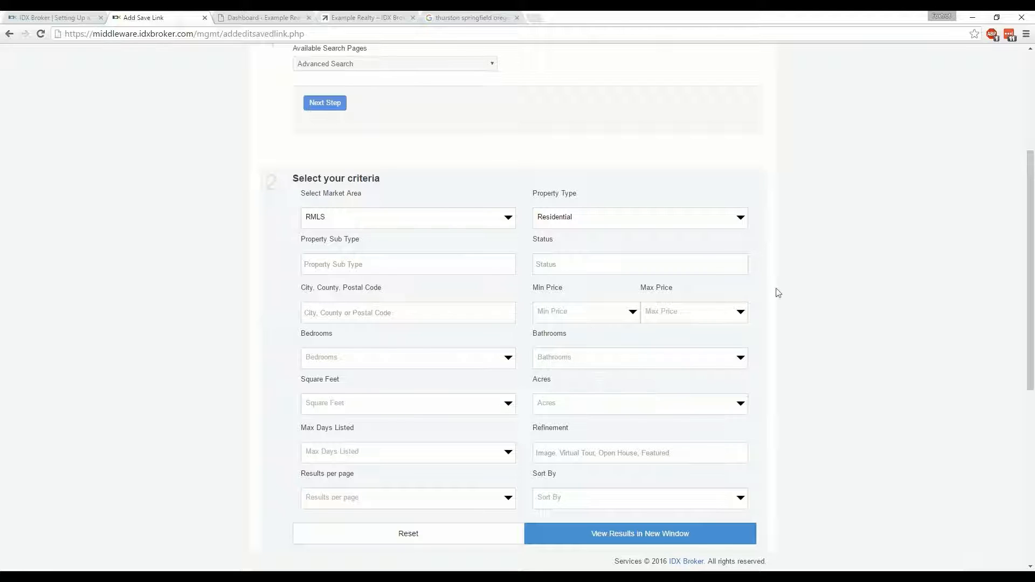
Add Springfield as the city in the saved link's search criteria
scroll(802, 293, "down", 4)
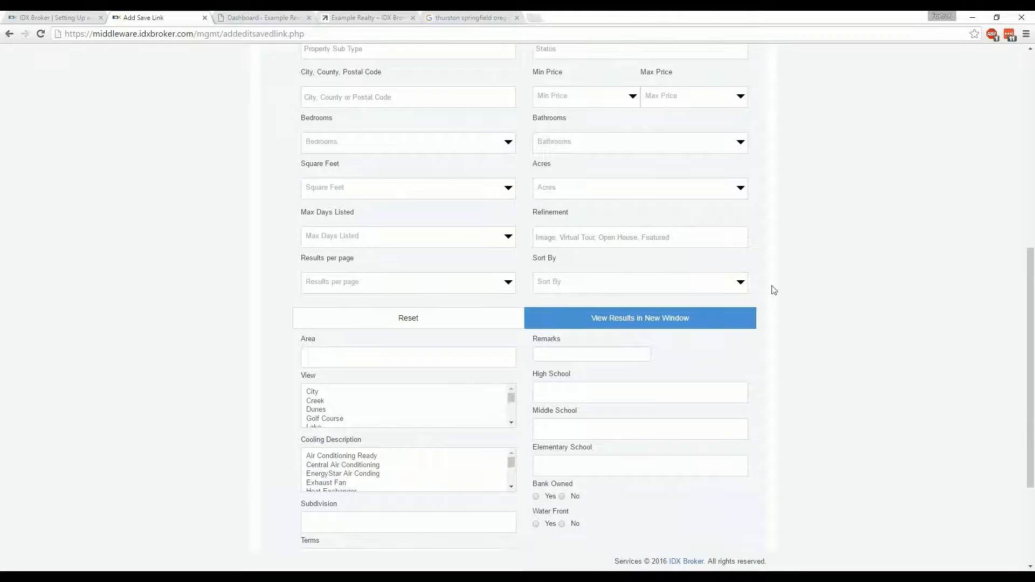
scroll(775, 289, "up", 3)
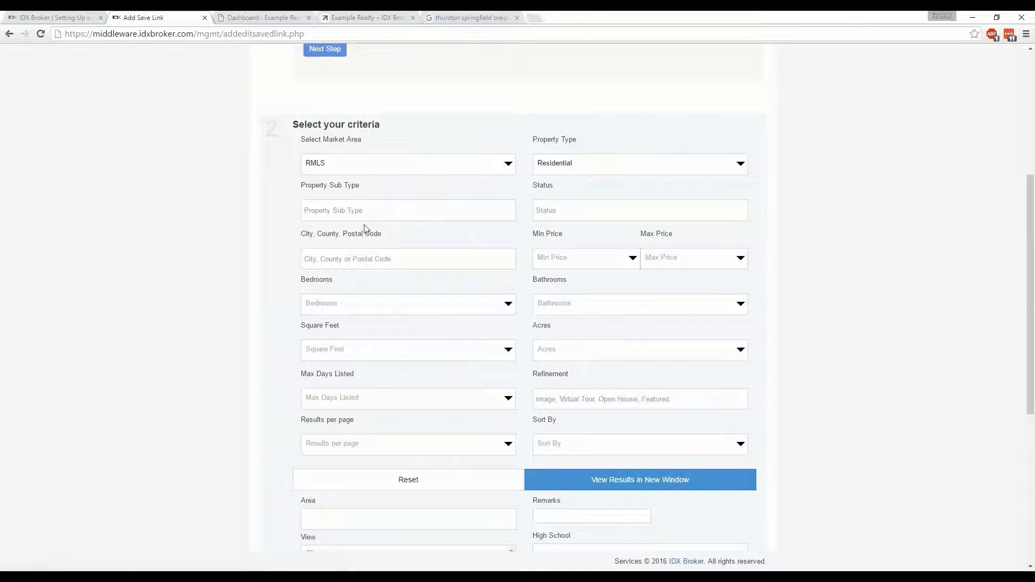
left_click(347, 258)
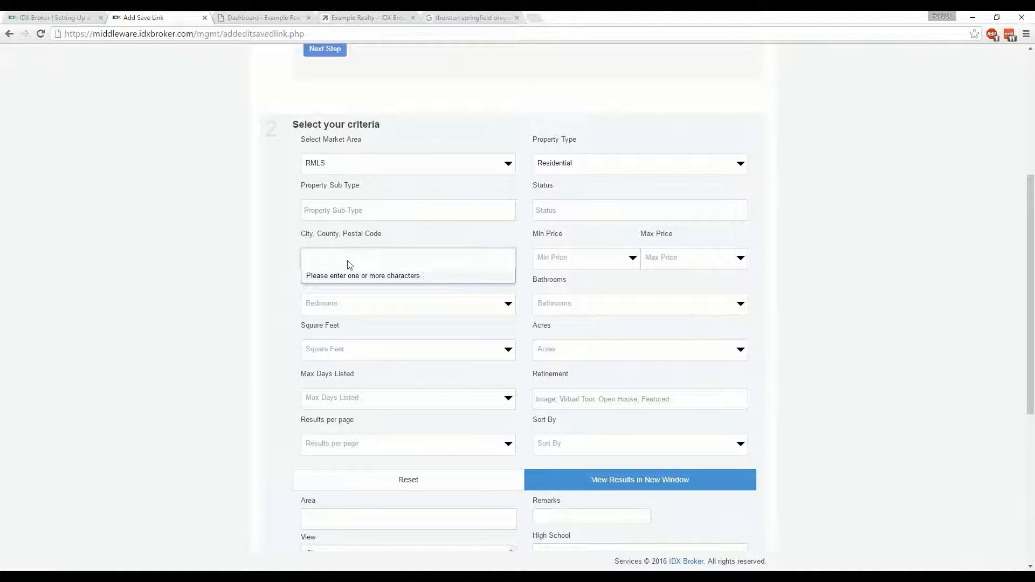
type("spr")
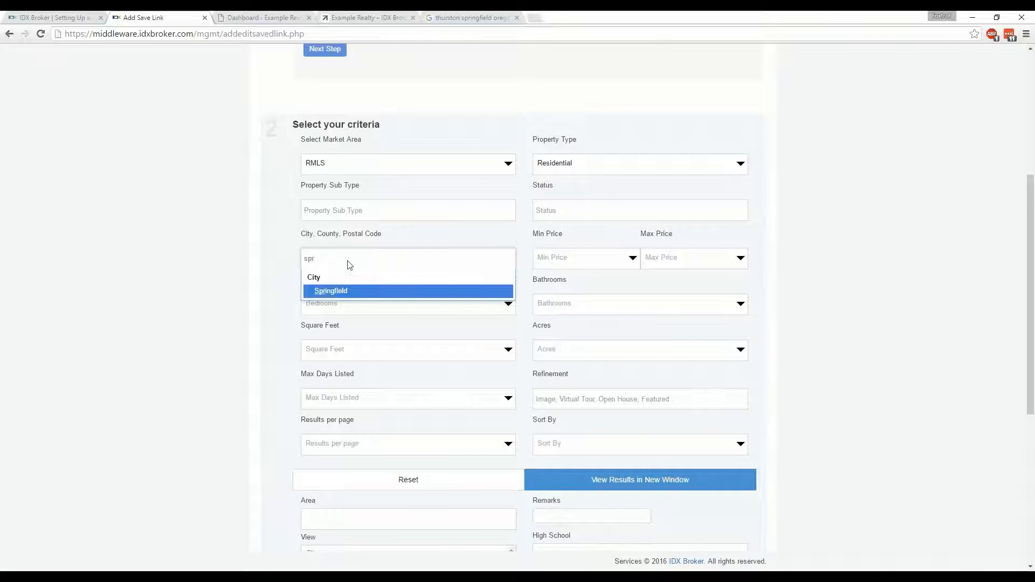
left_click(333, 291)
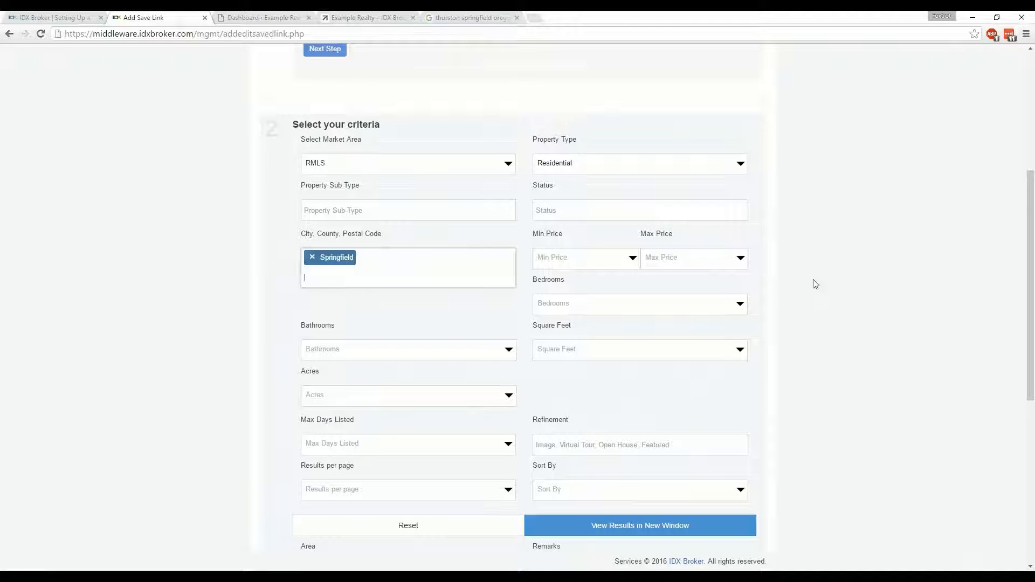
Limit the saved link's area to "239 - Lane Co: Thurston"
scroll(813, 283, "down", 3)
scroll(814, 284, "down", 4)
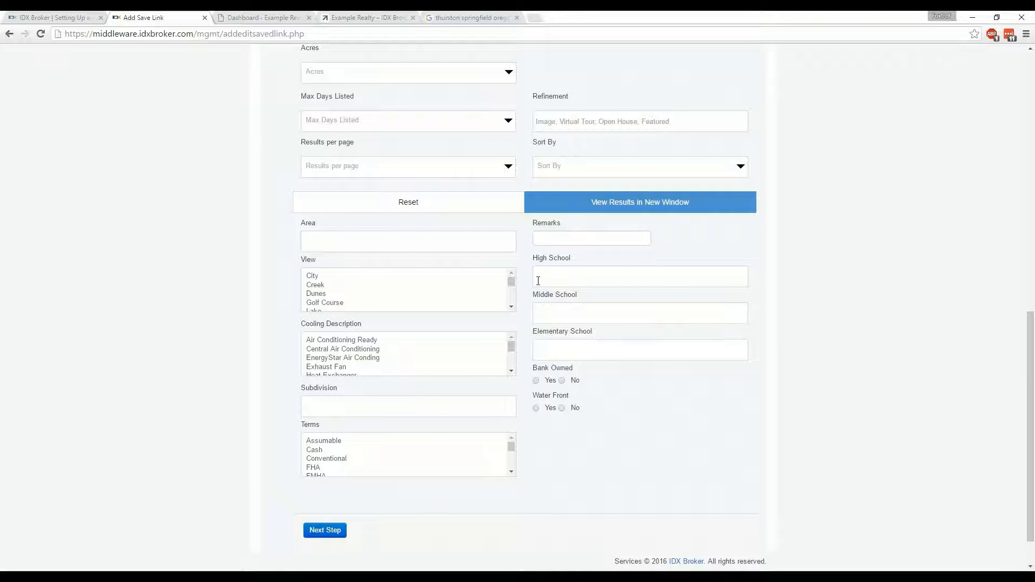
left_click(449, 244)
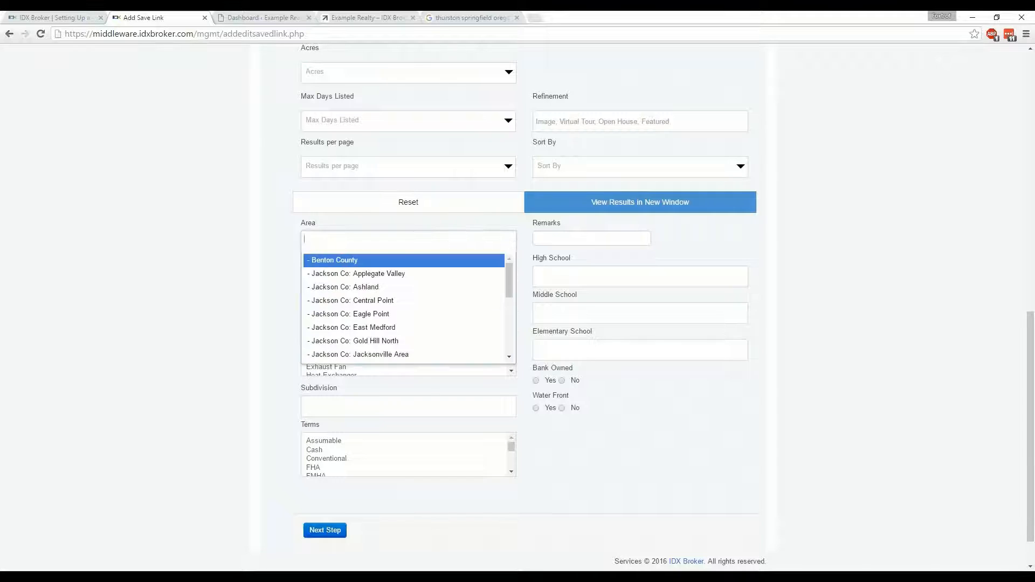
type("thurs")
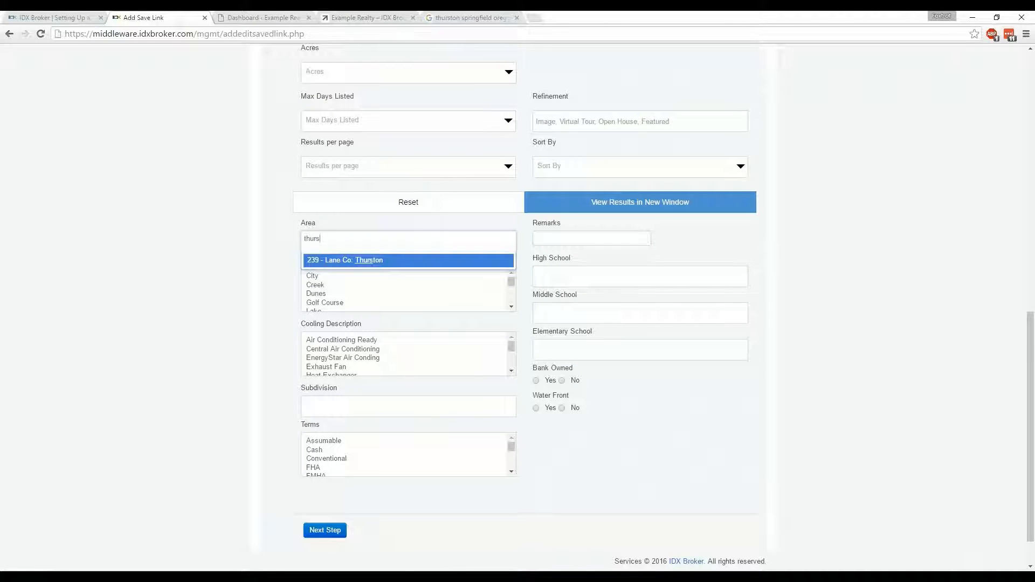
left_click(365, 262)
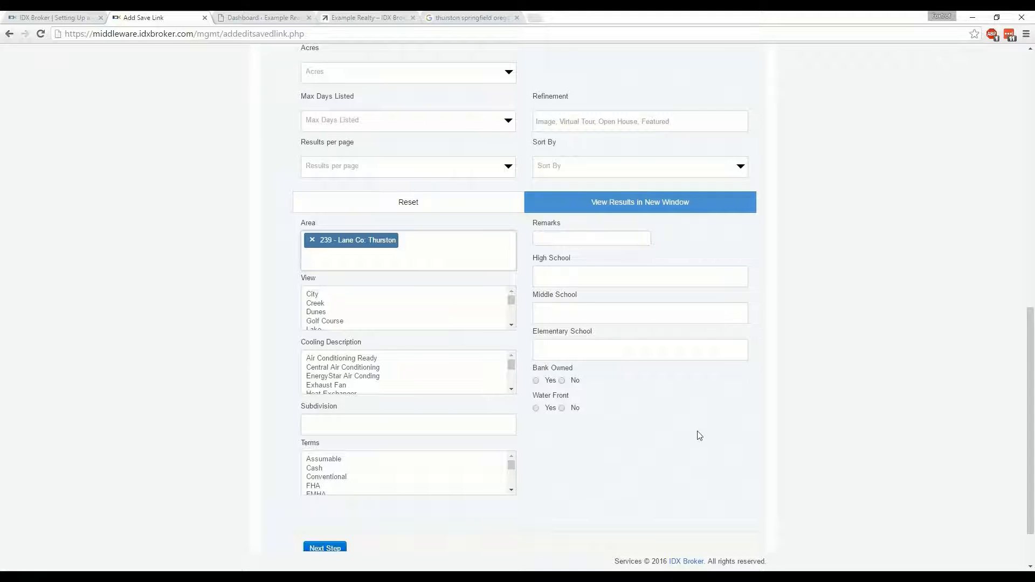
Preview the listings matching the saved link's criteria in a separate window and look over the results page
scroll(697, 427, "down", 1)
scroll(804, 356, "up", 2)
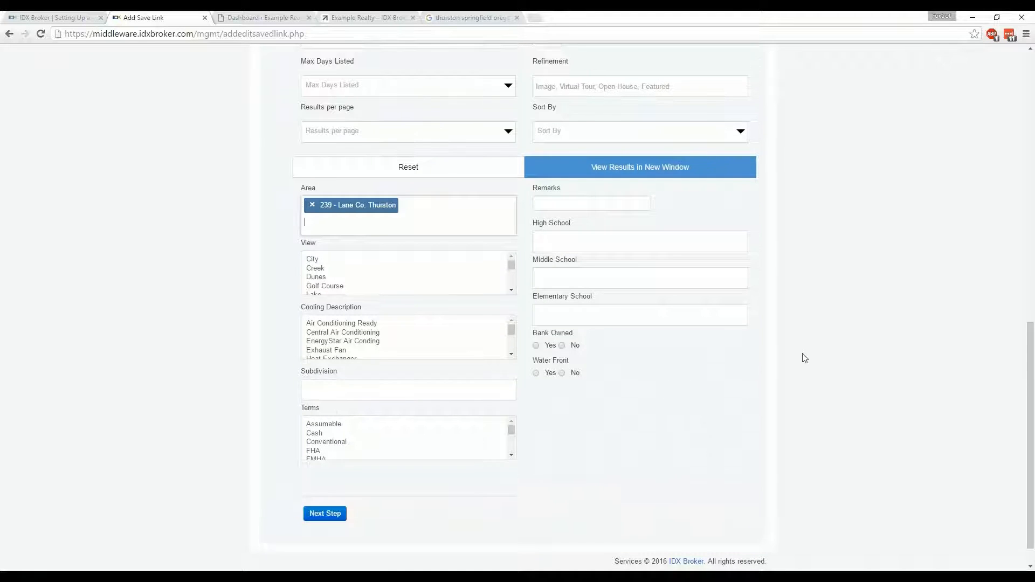
scroll(549, 305, "up", 1)
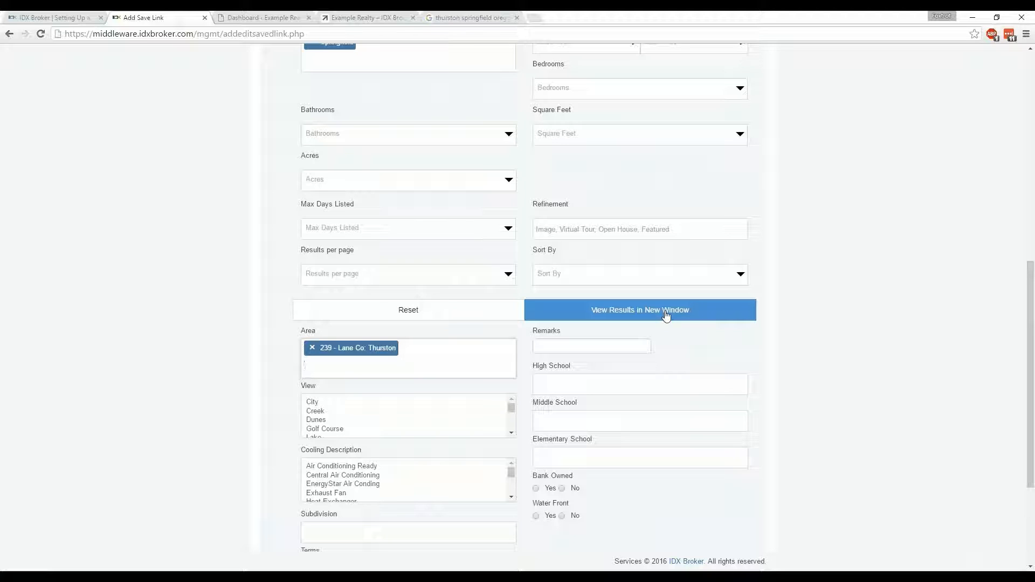
left_click(667, 316)
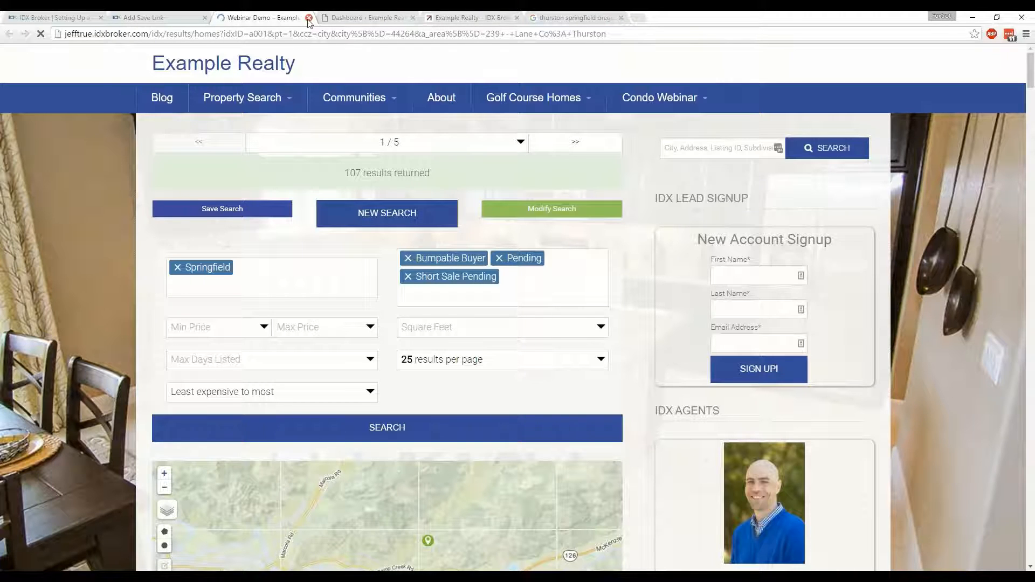
scroll(73, 354, "down", 3)
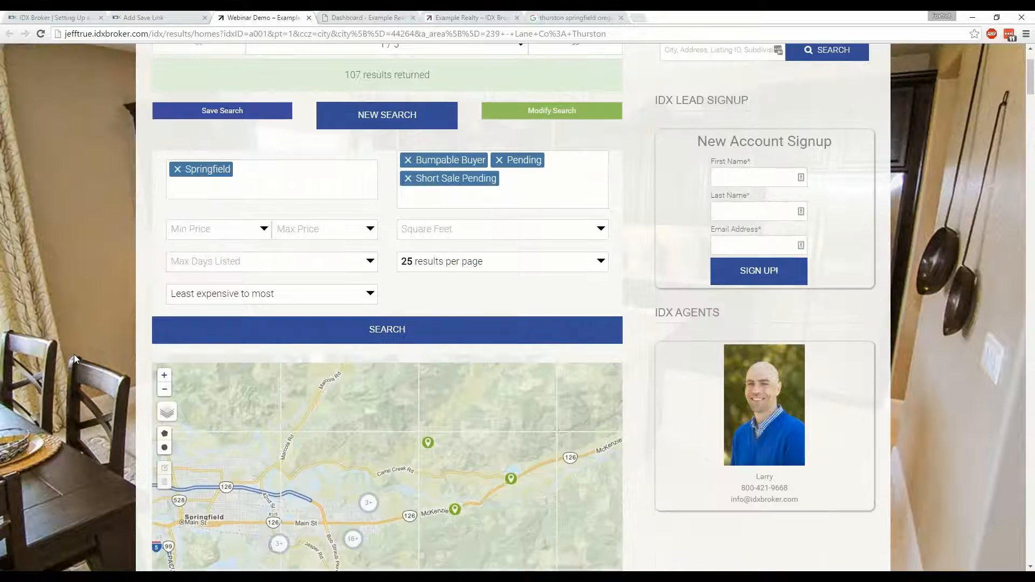
Close the results preview and proceed to naming the saved link and setting its preferences
left_click(308, 17)
scroll(126, 286, "down", 3)
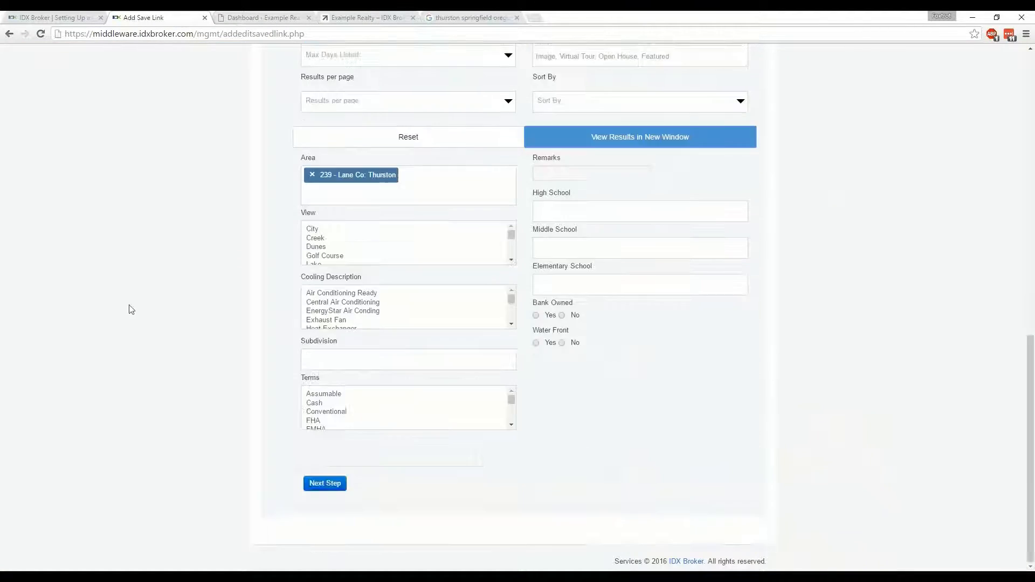
left_click(329, 484)
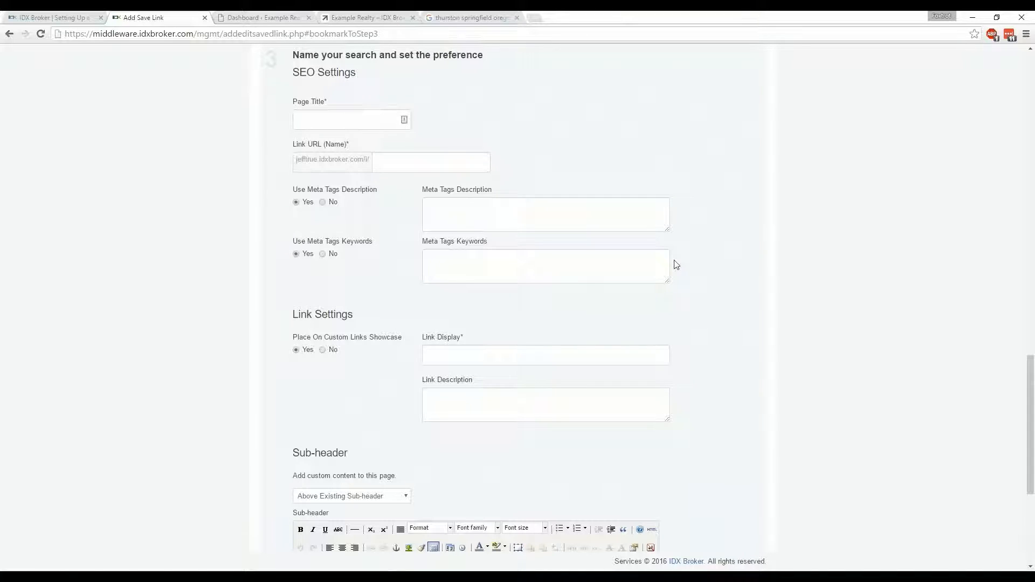
Give the saved link the page title "Thurston Real Estate For Sale"
left_click(356, 119)
type("Thu")
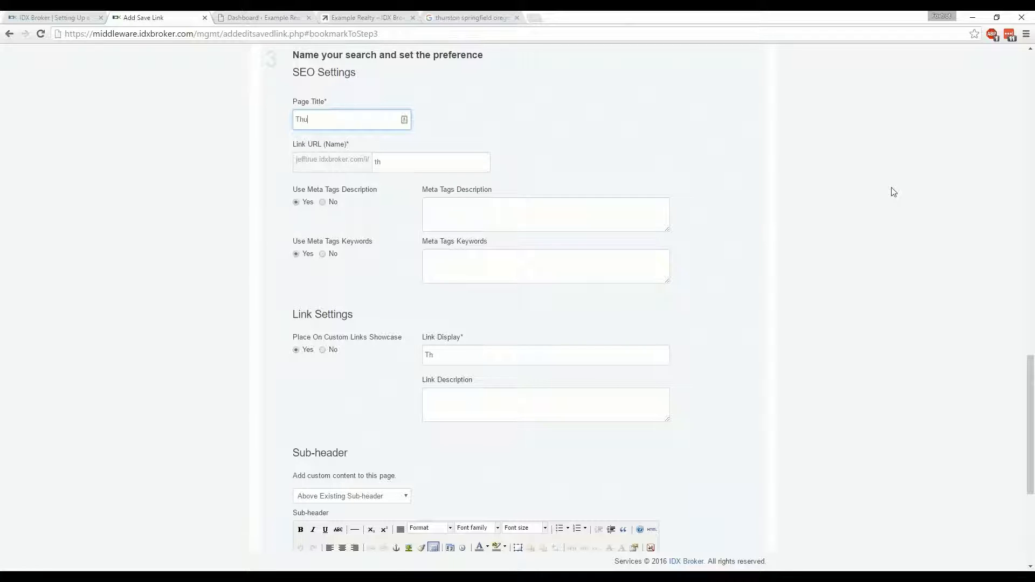
type("rston Real Estate For S")
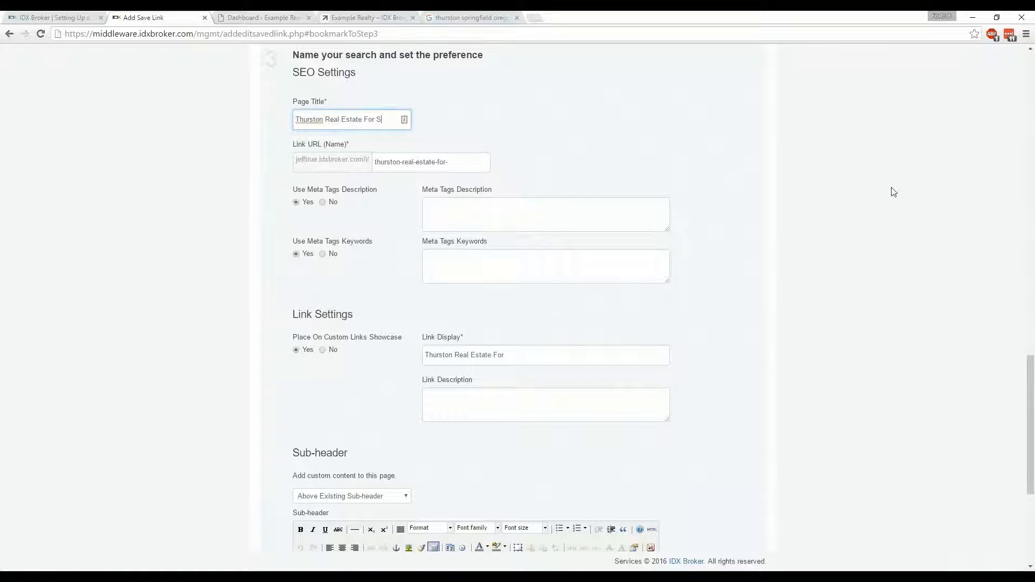
type("ale")
left_click_drag(467, 162, 416, 162)
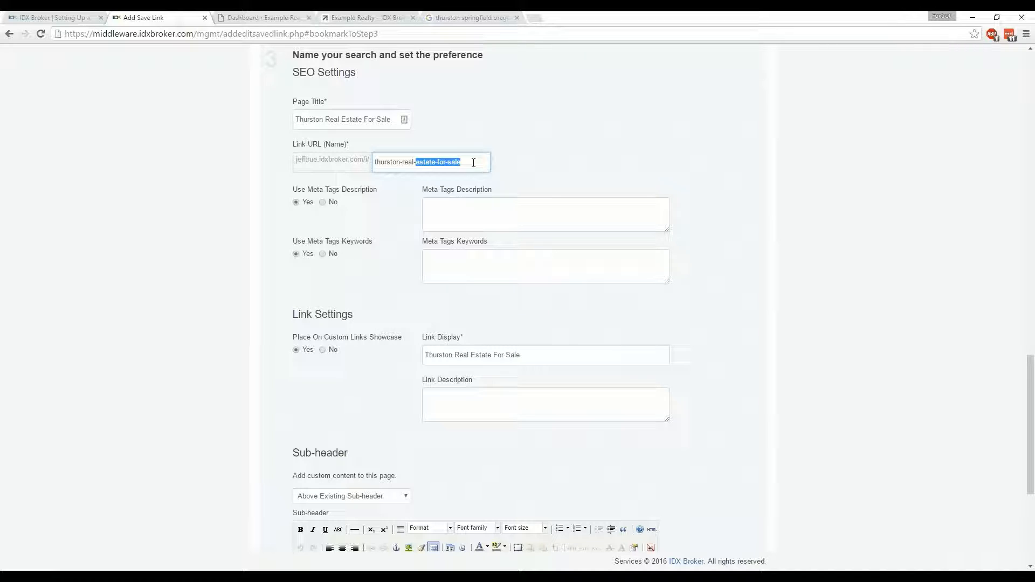
left_click(532, 184)
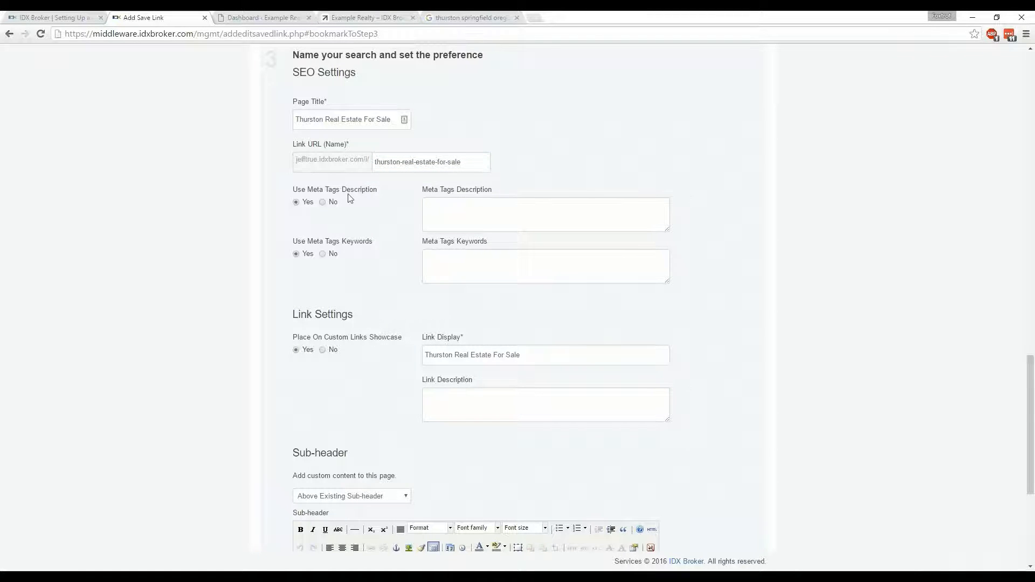
Enter "Thurston Homes For Sale" as the saved link's meta tags description
left_click(476, 211)
type("Th")
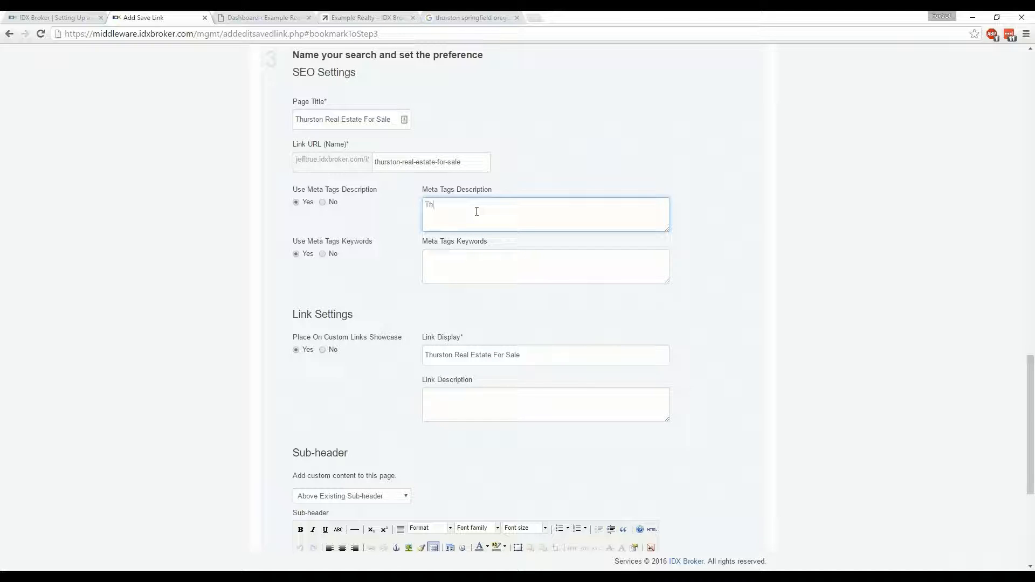
type("urston Homes For Sale")
left_click(781, 254)
scroll(737, 261, "down", 3)
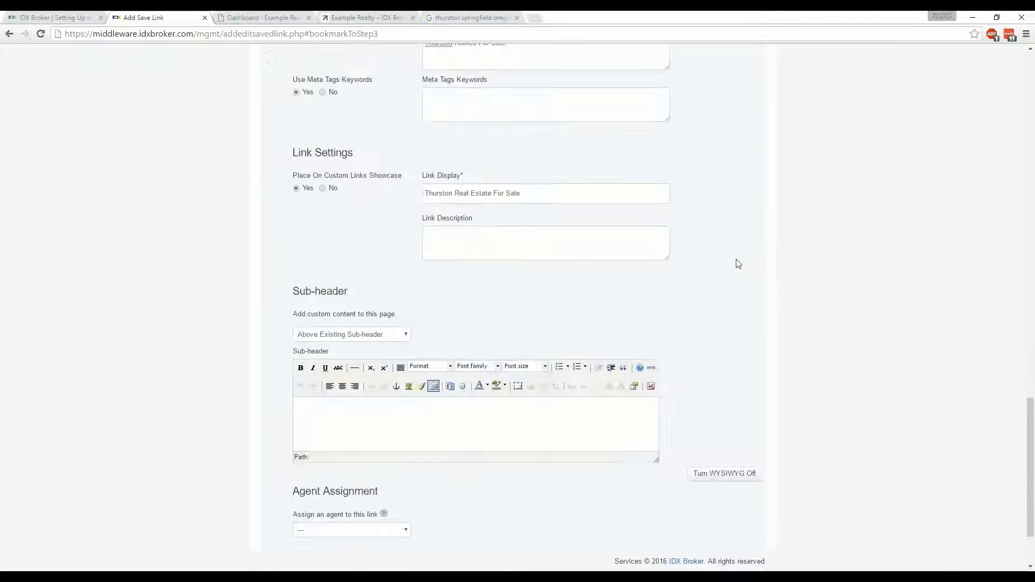
scroll(737, 263, "down", 2)
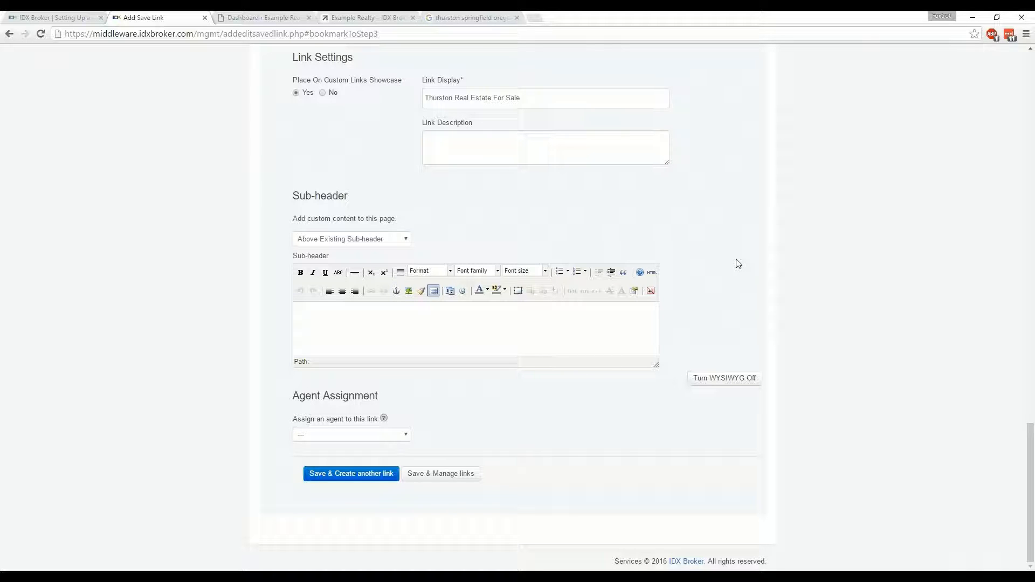
Browse the Google image results for "thurston springfield oregon information" for material about the neighborhood
left_click(461, 17)
scroll(522, 208, "down", 6)
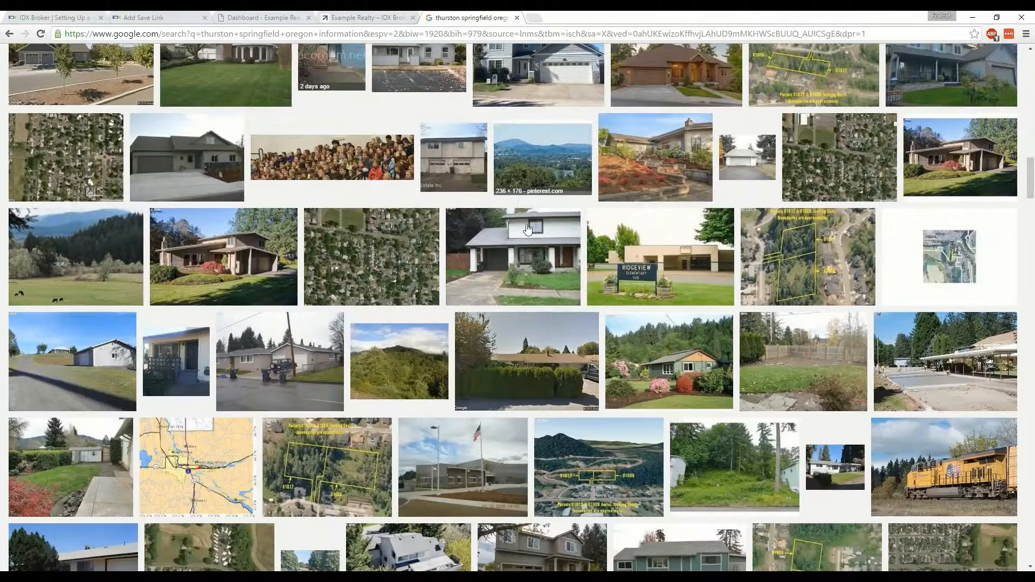
scroll(539, 236, "down", 8)
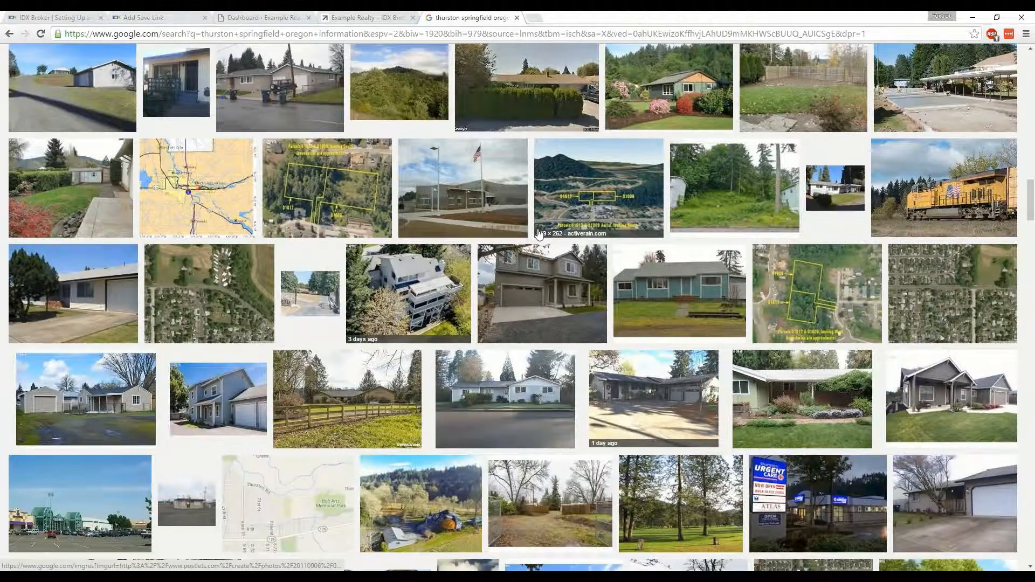
scroll(538, 233, "up", 4)
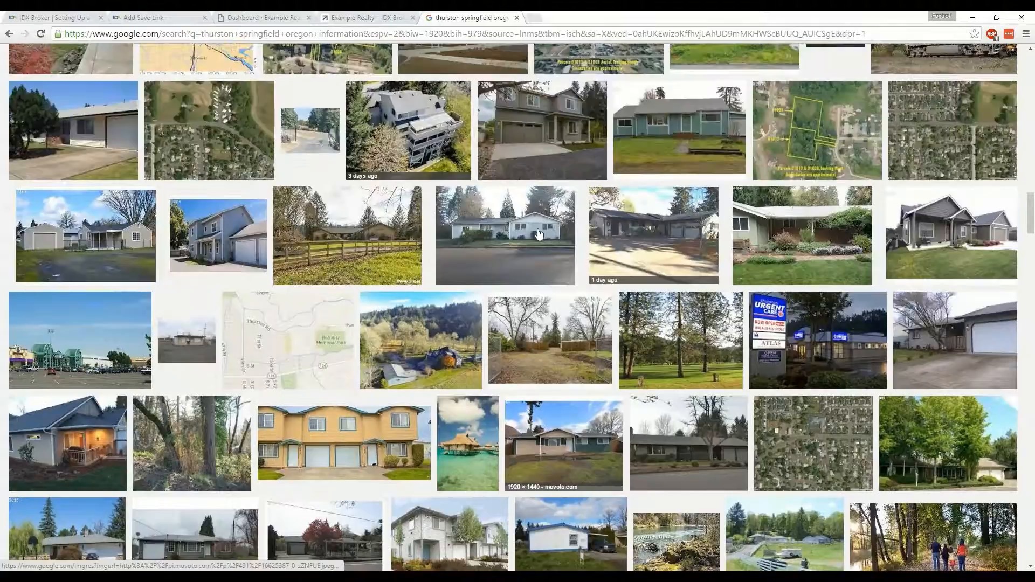
scroll(538, 233, "down", 1)
scroll(538, 234, "up", 7)
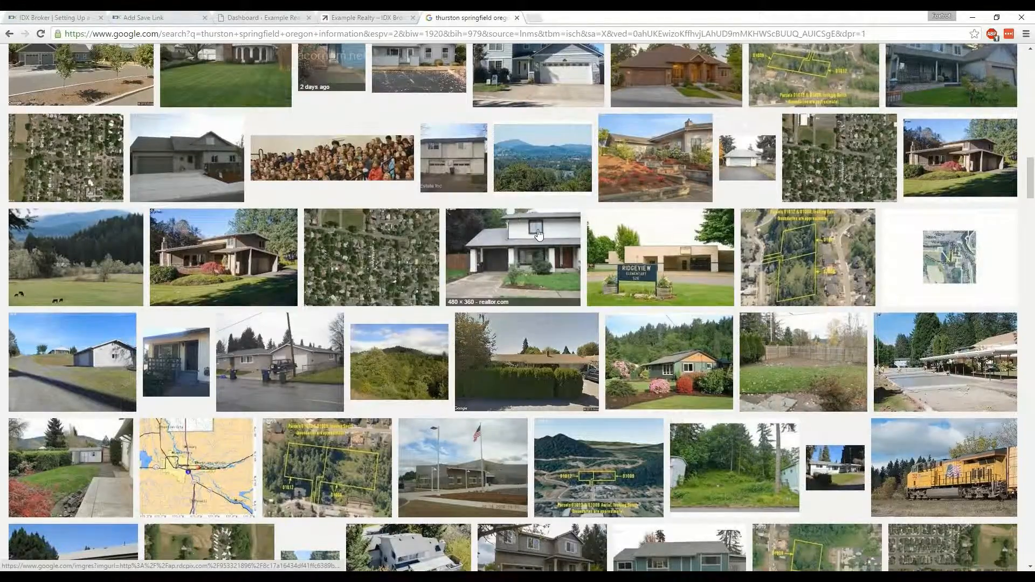
scroll(943, 219, "up", 2)
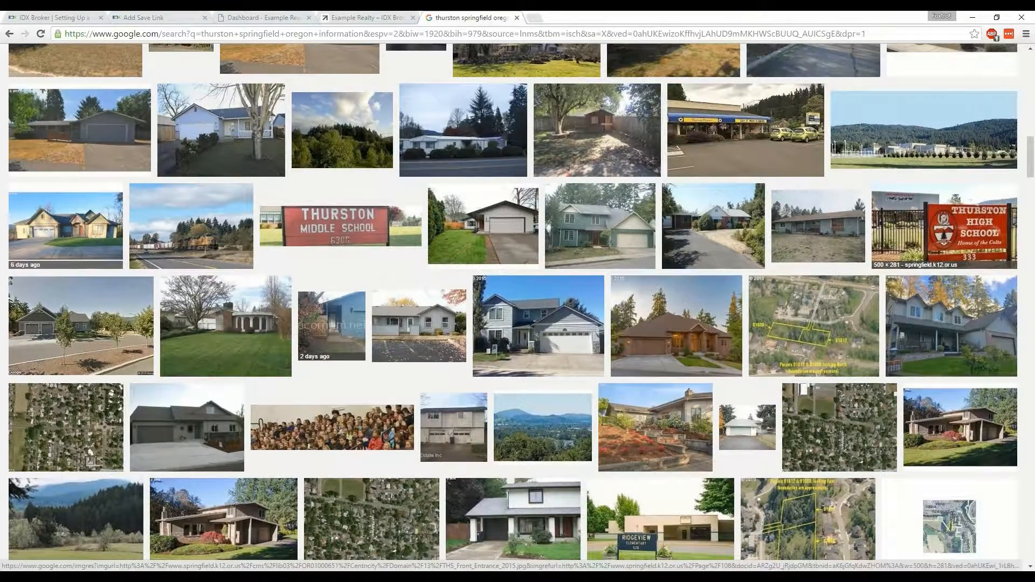
scroll(518, 302, "up", 20)
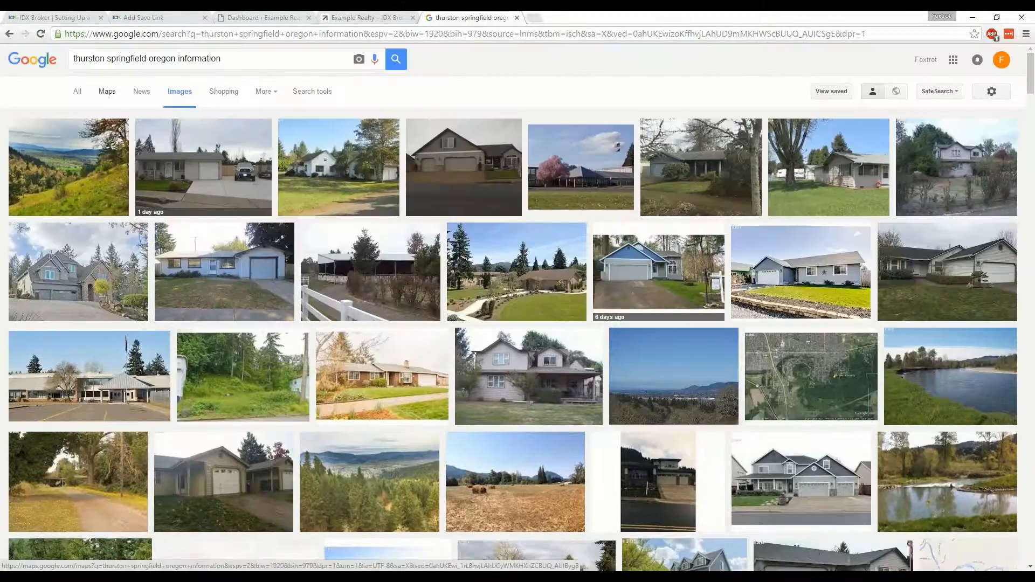
Look over the general Google results for Thurston, close that search, and return to the saved link form
left_click(77, 92)
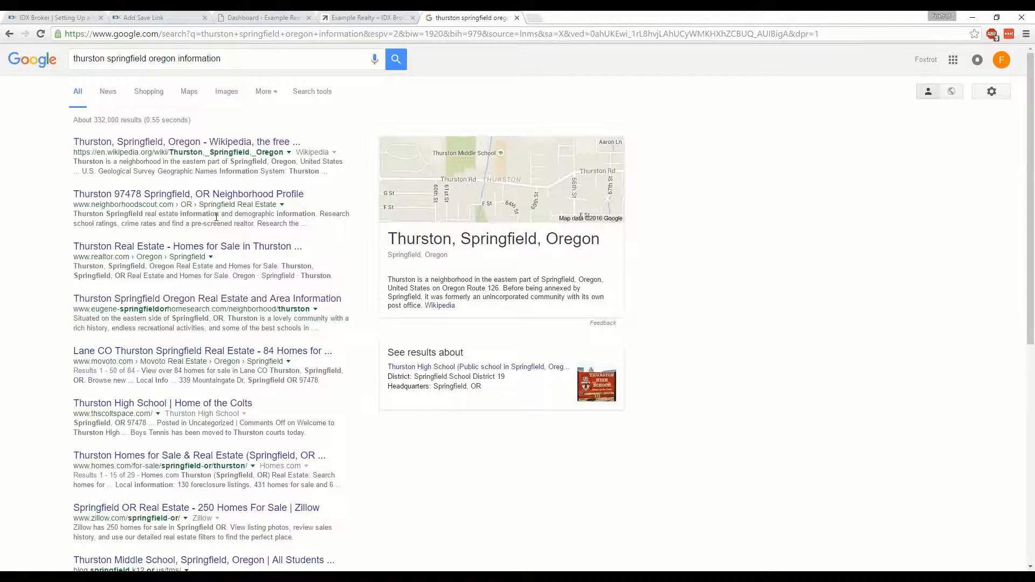
scroll(150, 152, "down", 3)
scroll(395, 215, "down", 5)
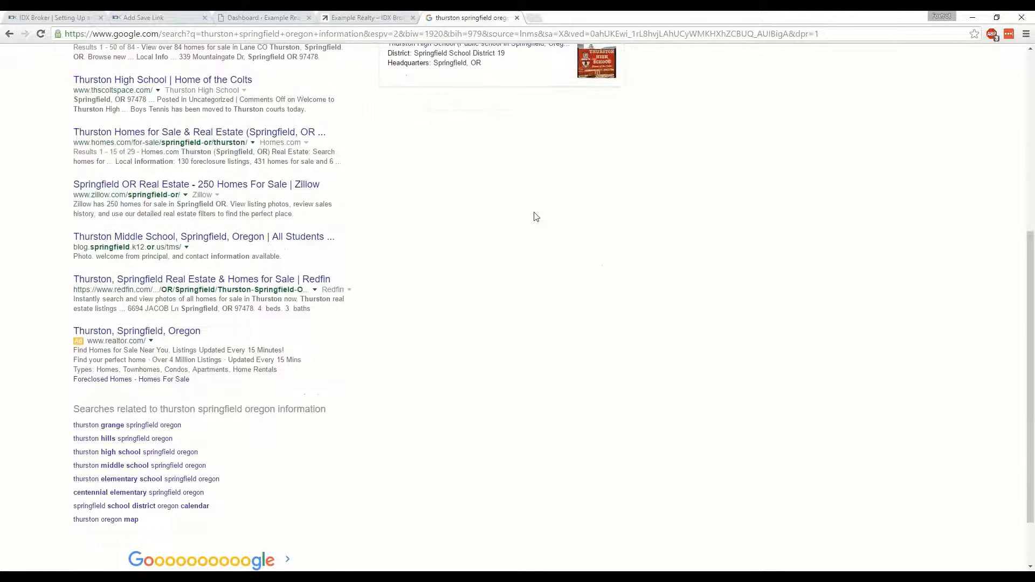
scroll(535, 216, "up", 4)
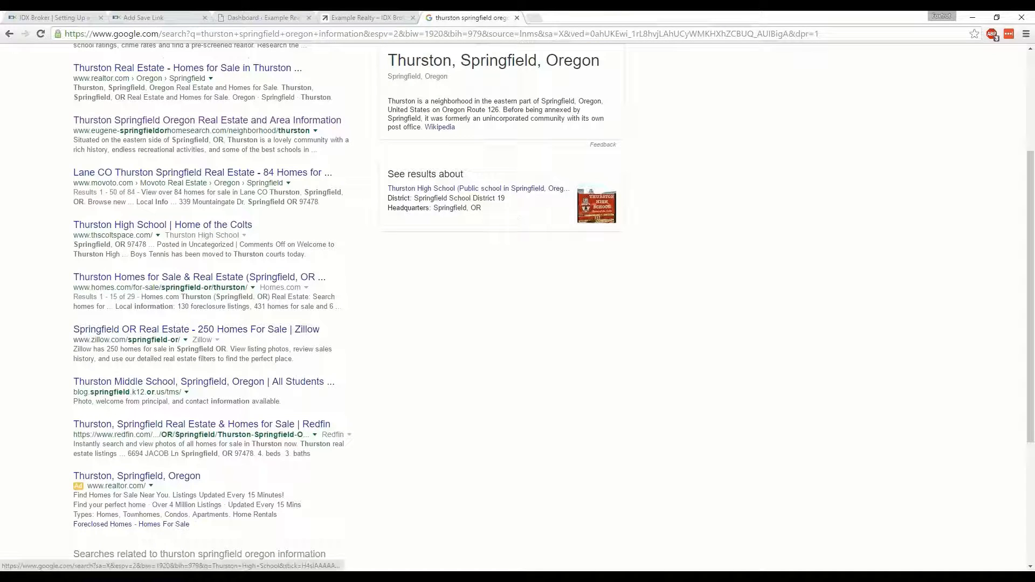
scroll(779, 210, "up", 3)
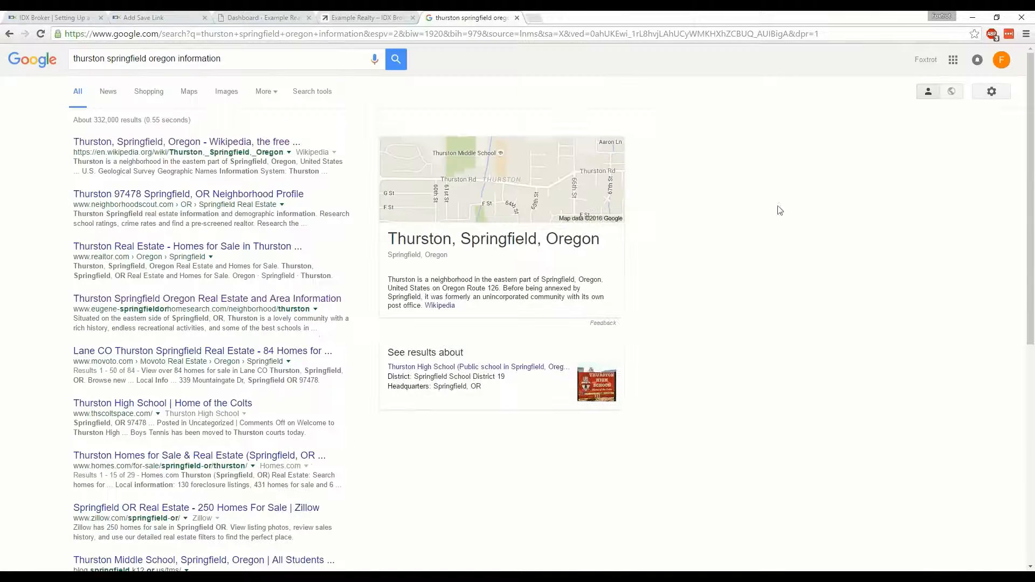
left_click(518, 19)
left_click(153, 18)
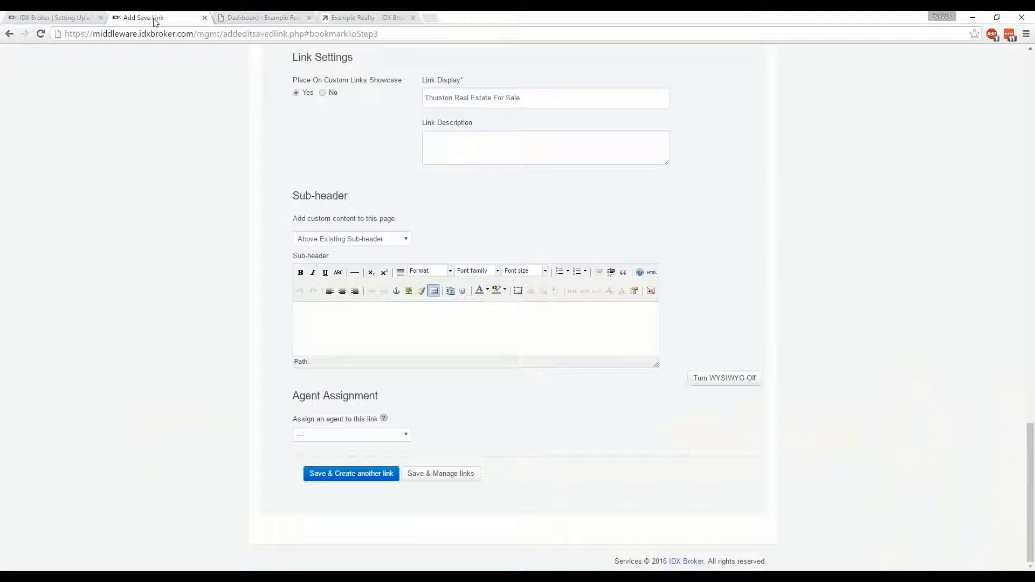
Enter "Thurston Homes for sale" as the custom sub-header text of the saved link
left_click(652, 273)
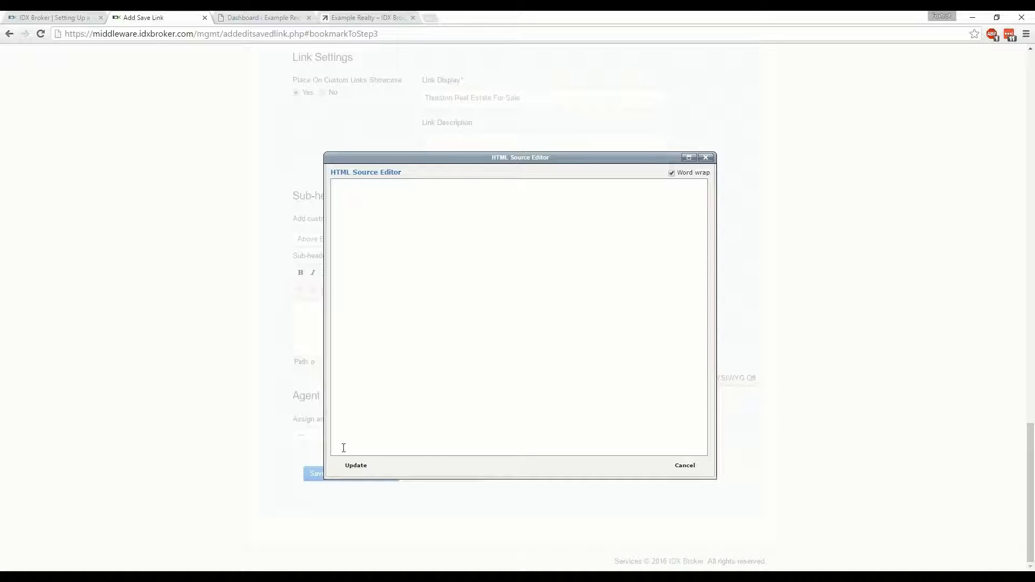
left_click(705, 157)
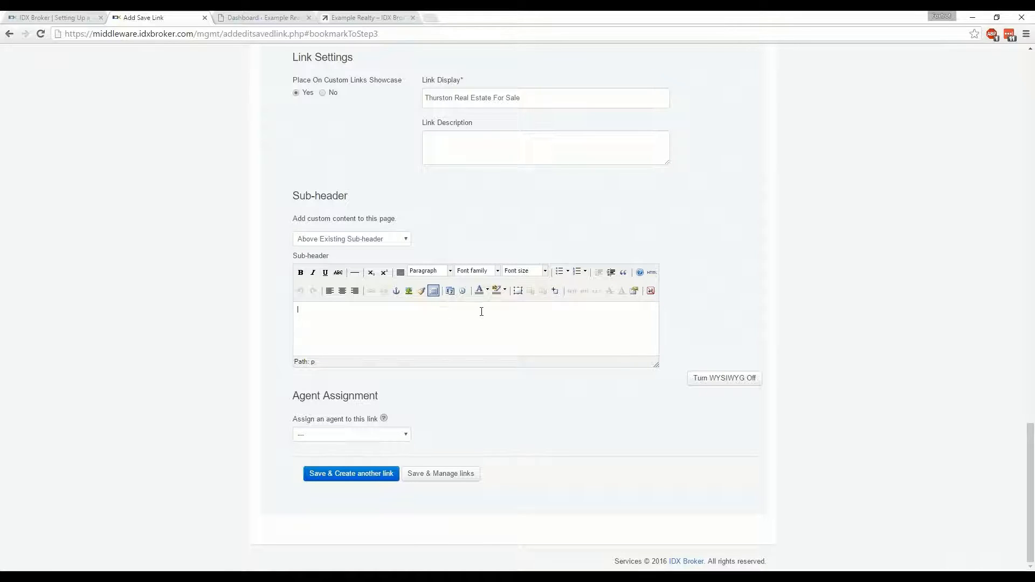
type("Thurston Homes for sale")
Center the sub-header text, set its font size to 5 (18pt), and check its HTML code
left_click_drag(380, 310, 297, 310)
left_click(341, 291)
left_click(545, 272)
left_click(534, 351)
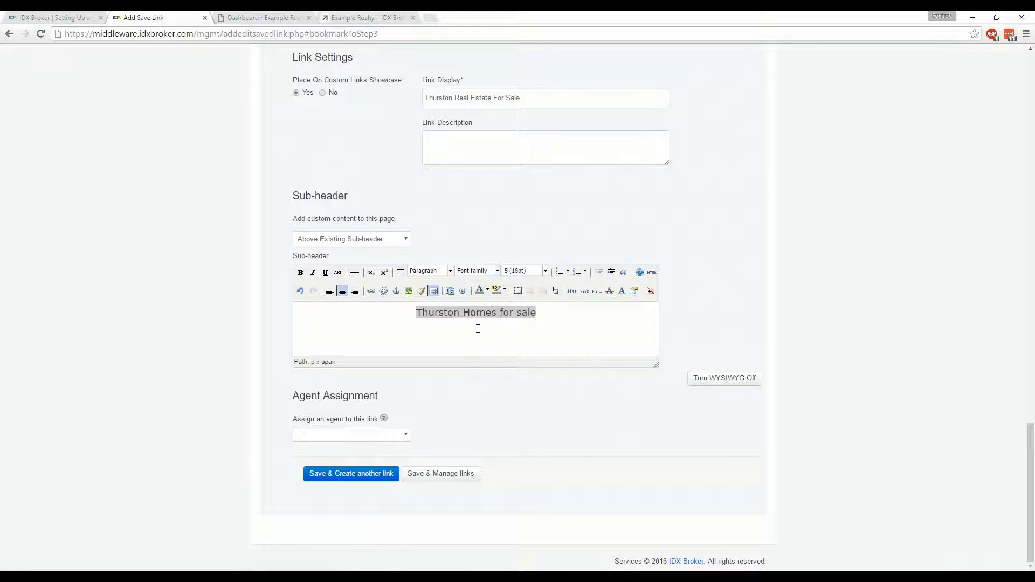
left_click(468, 329)
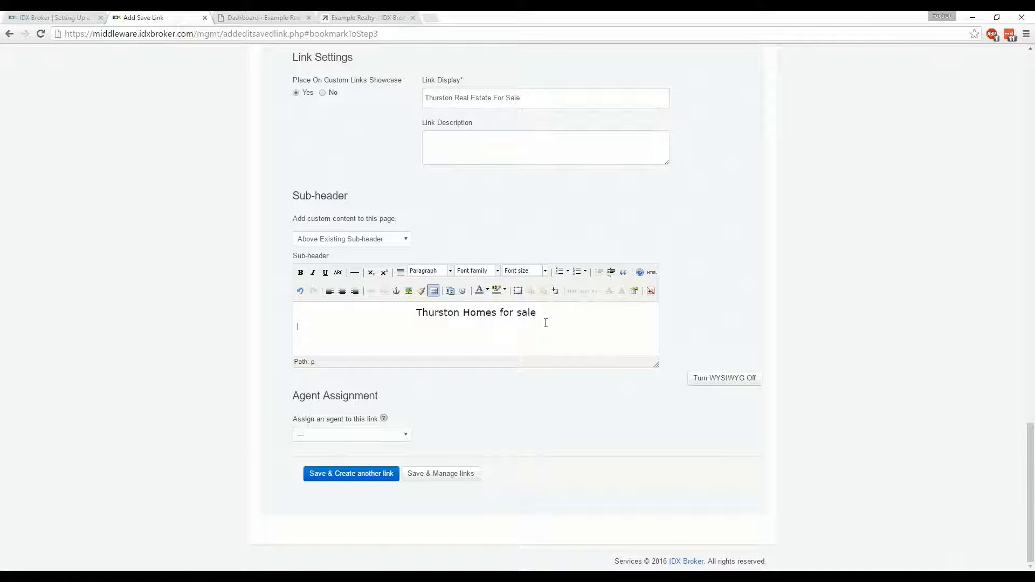
left_click(719, 379)
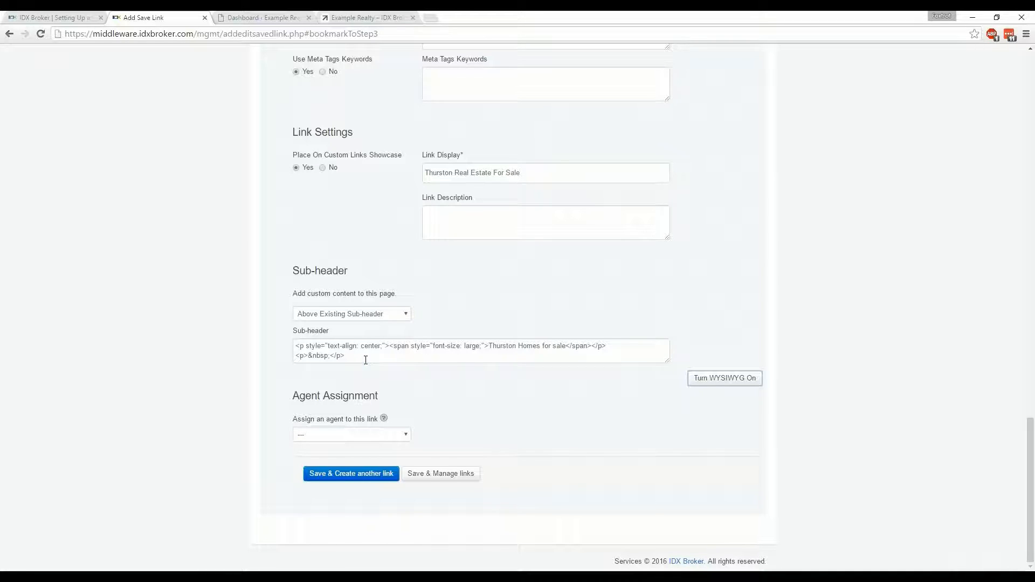
left_click(723, 378)
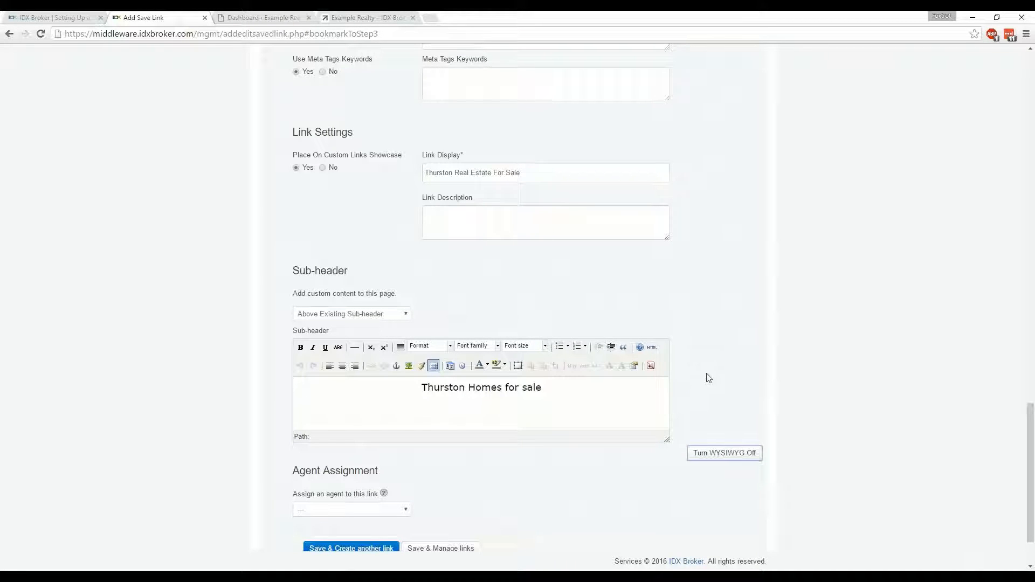
Assign an agent to the saved link and set the assignment back to blank
scroll(708, 377, "down", 2)
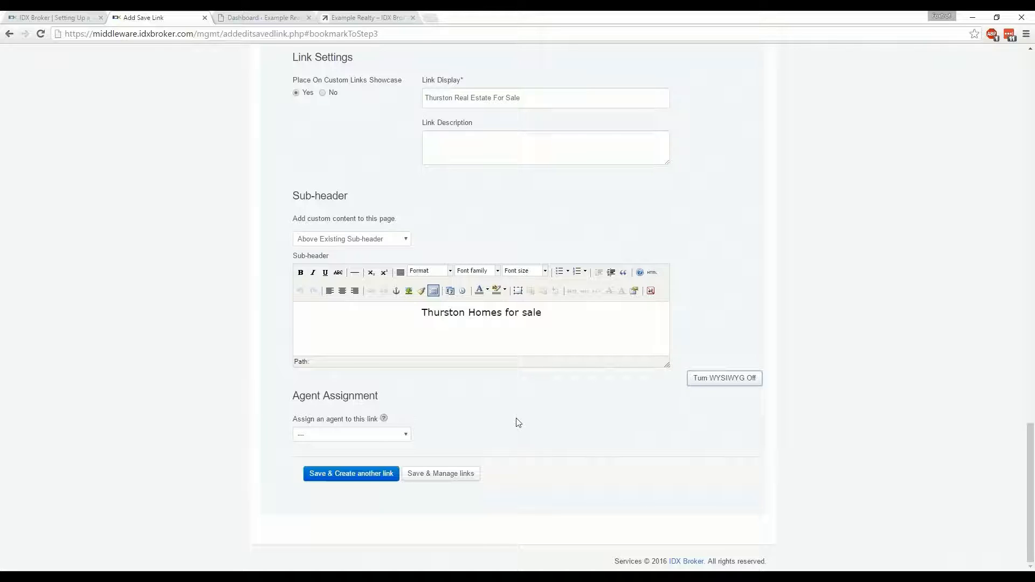
left_click(390, 435)
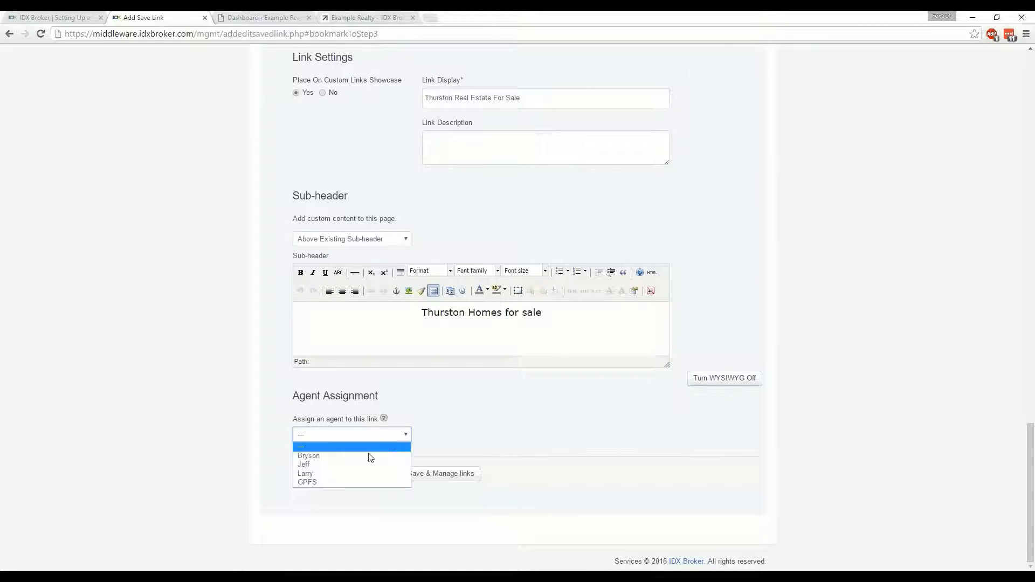
left_click(364, 467)
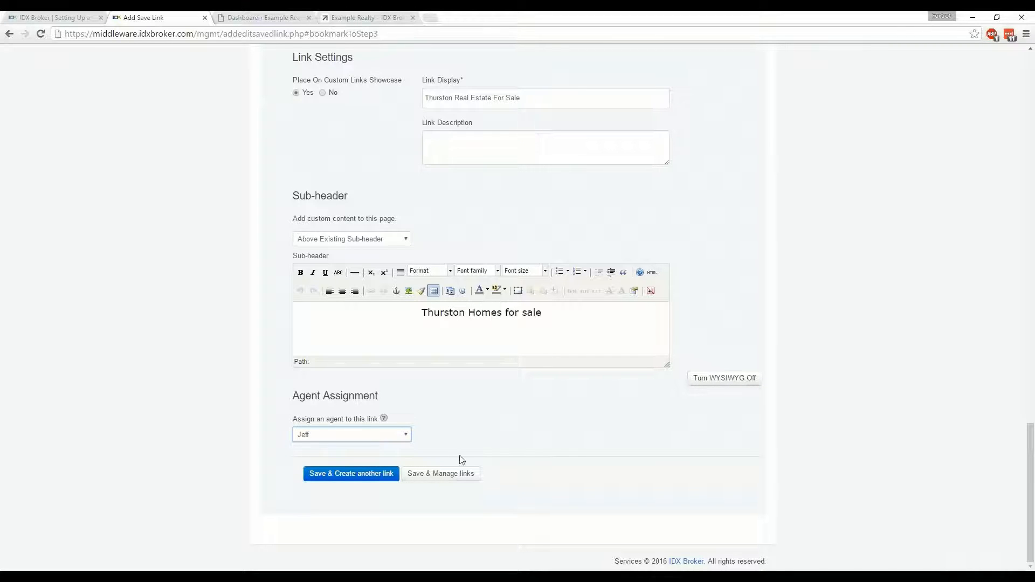
left_click(392, 440)
left_click(373, 447)
Save the link and open the live page of thurston-real-estate-for-sale from the list of saved links
left_click(443, 479)
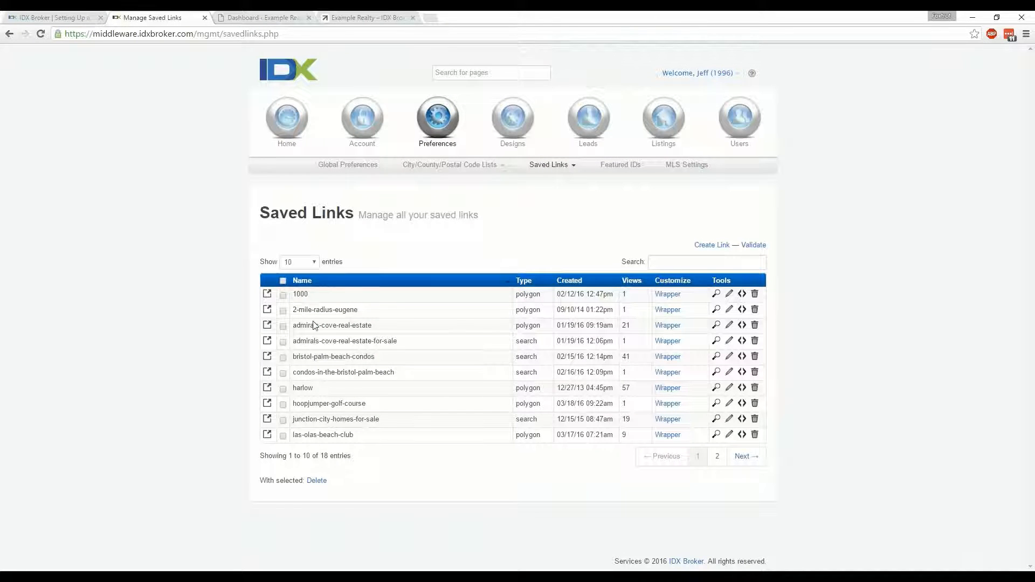
left_click(718, 458)
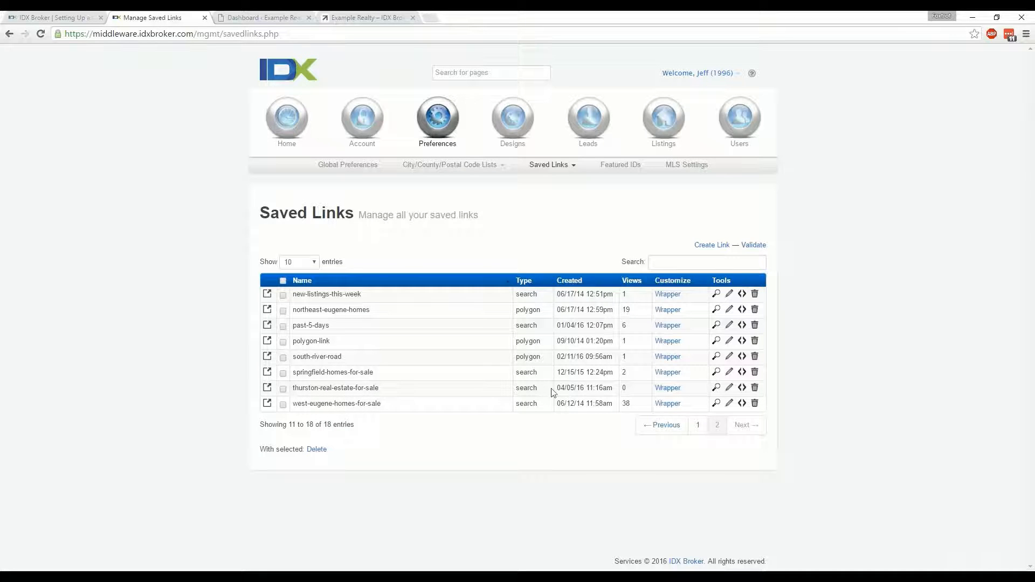
left_click(716, 388)
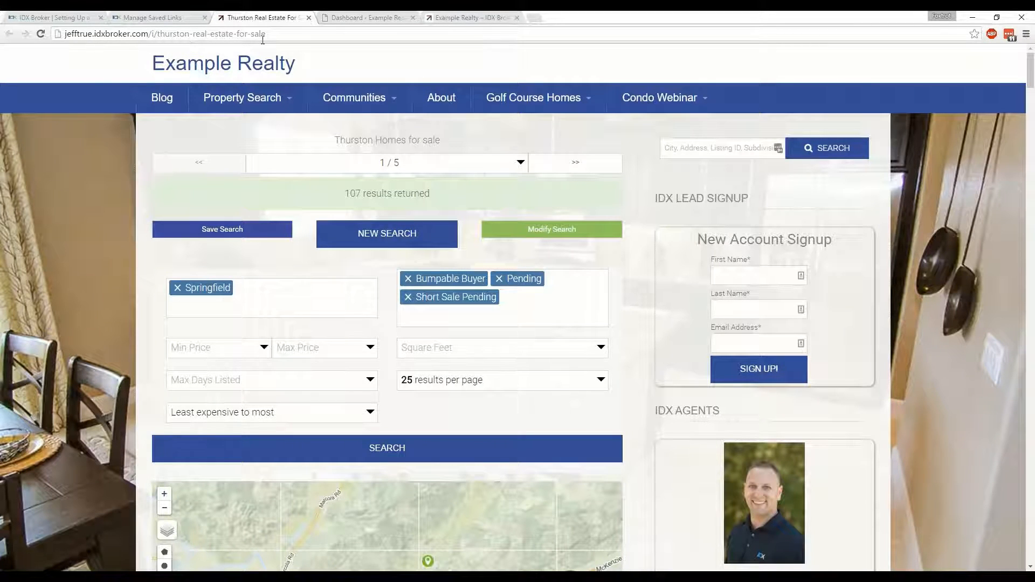
Examine the saved link's live page, including its custom sub-header, listings map and agent display
scroll(65, 277, "down", 5)
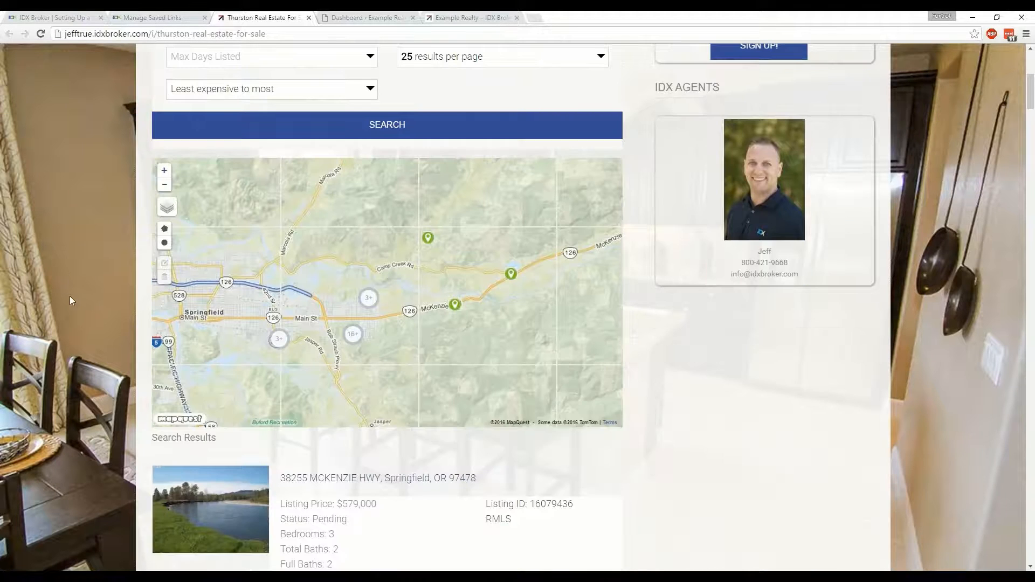
scroll(70, 301, "up", 5)
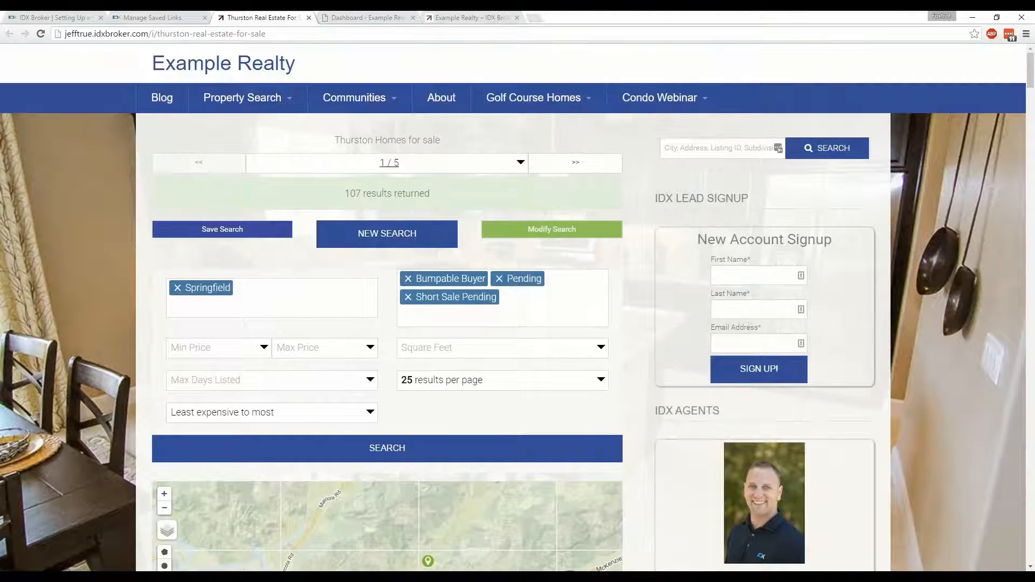
left_click_drag(441, 140, 336, 145)
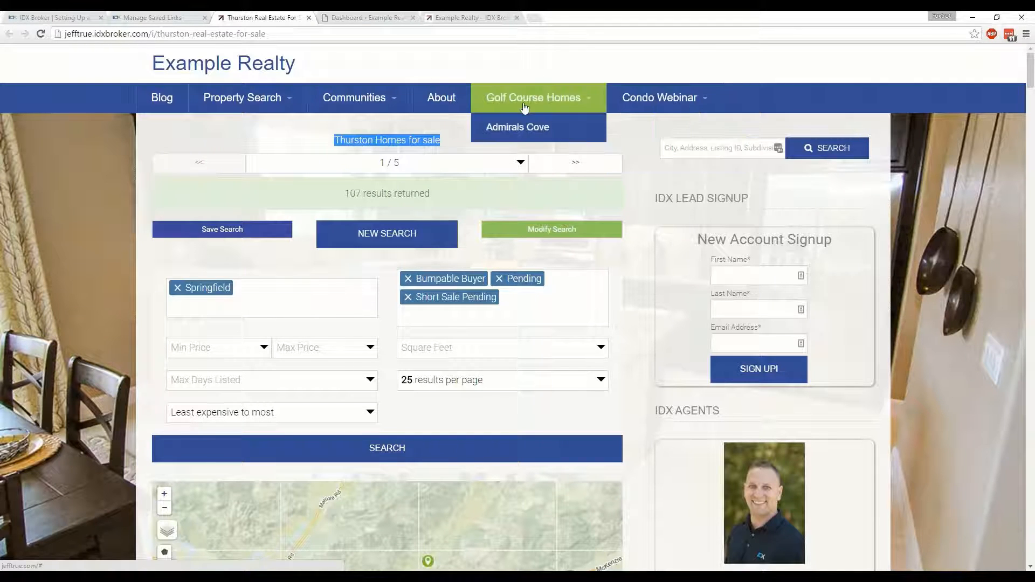
Examine the Admirals Cove golf community page and the IDX Bristol landing page as examples of customized saved links
left_click(515, 129)
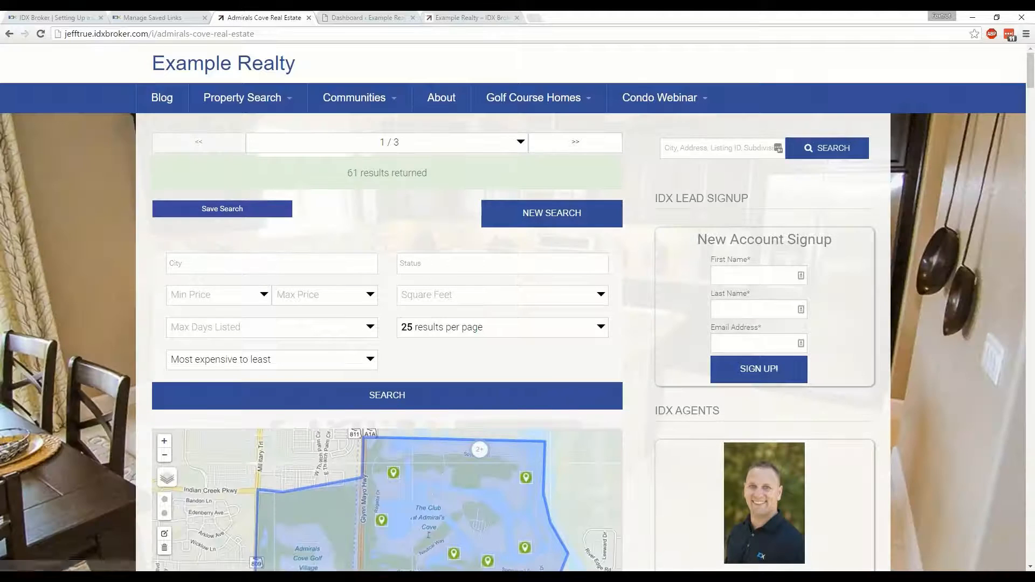
mouse_move(647, 99)
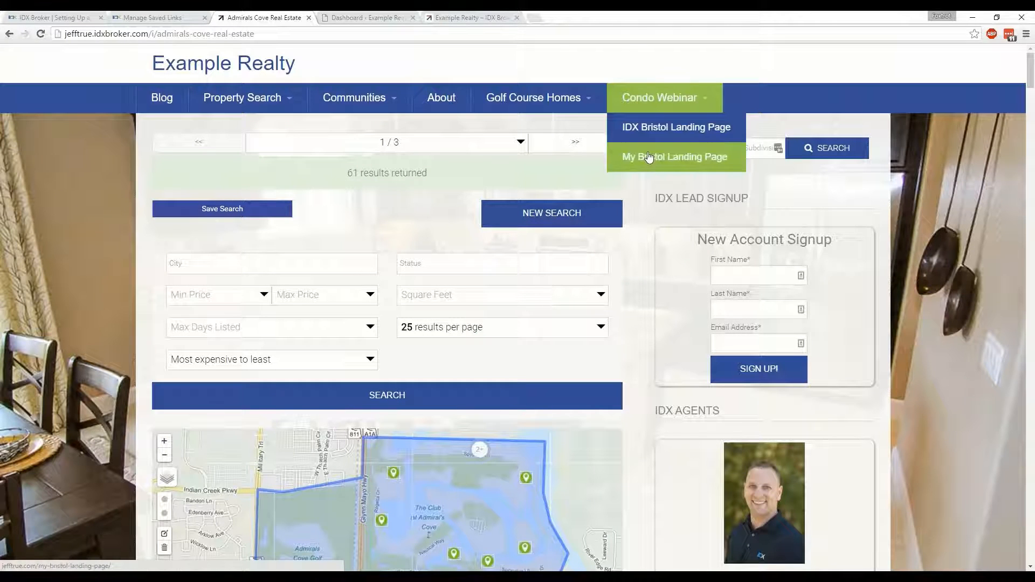
left_click(647, 129)
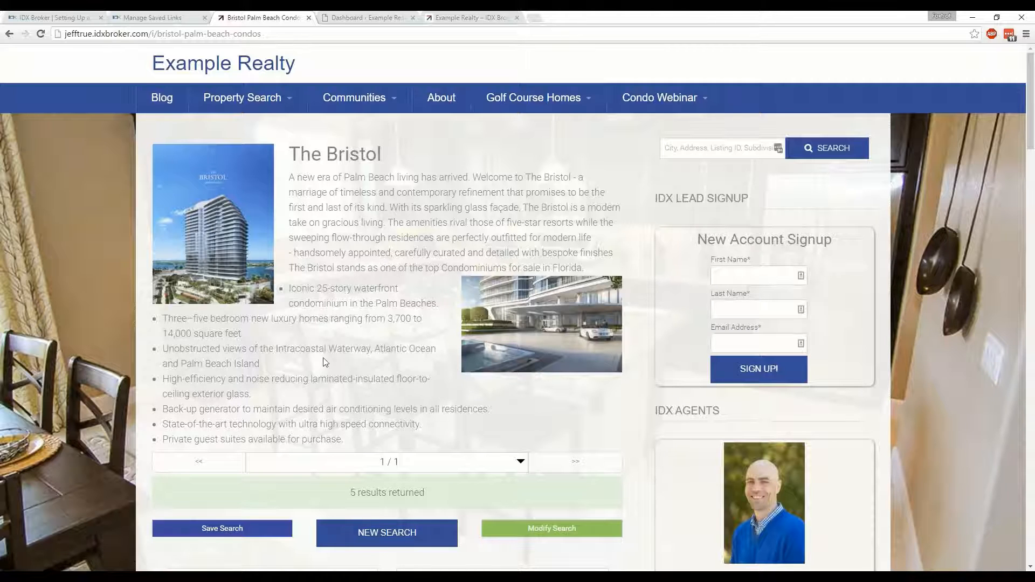
scroll(111, 396, "down", 4)
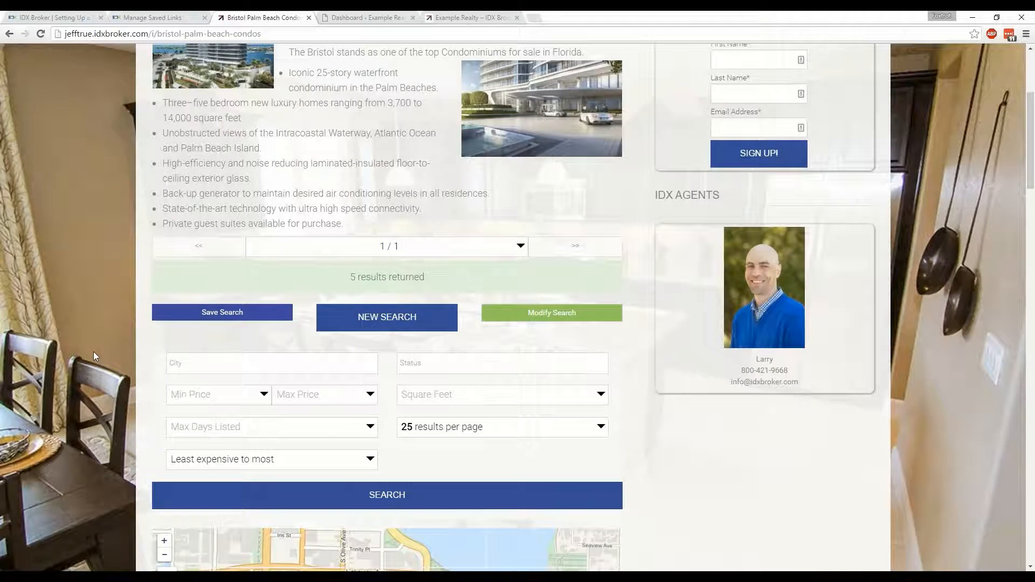
scroll(93, 352, "down", 4)
scroll(106, 408, "down", 9)
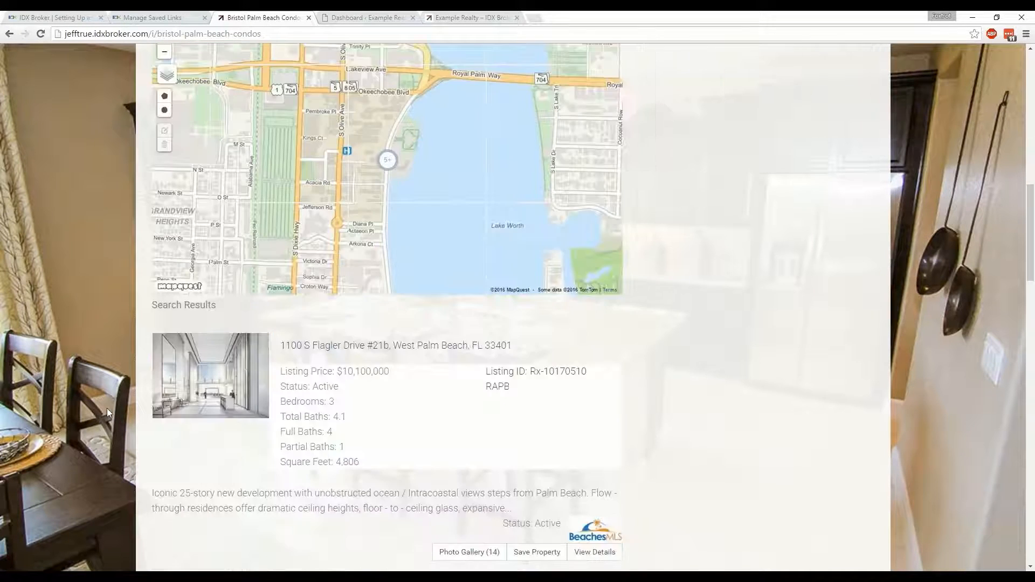
scroll(108, 407, "down", 2)
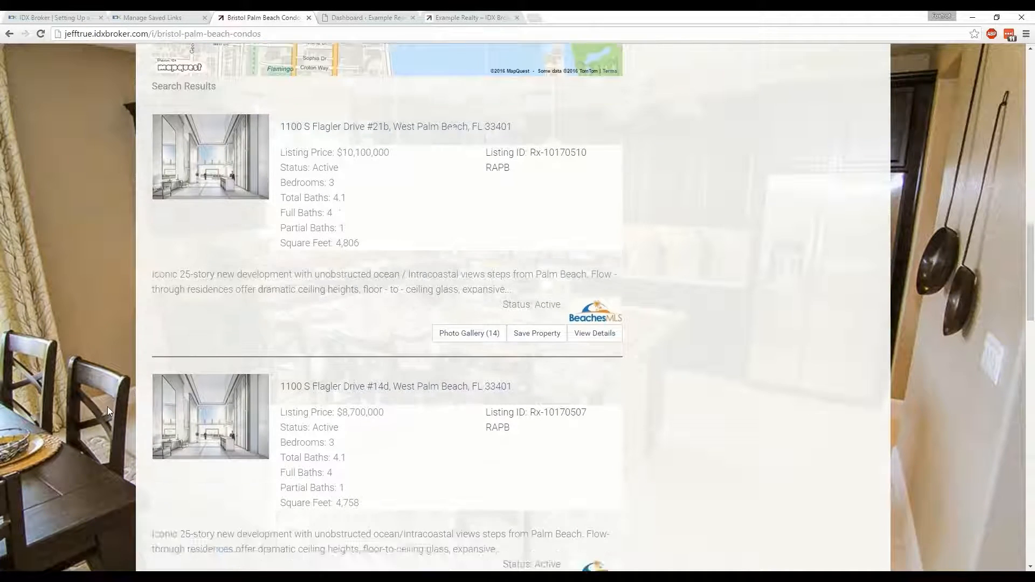
scroll(112, 397, "up", 1)
scroll(112, 398, "up", 15)
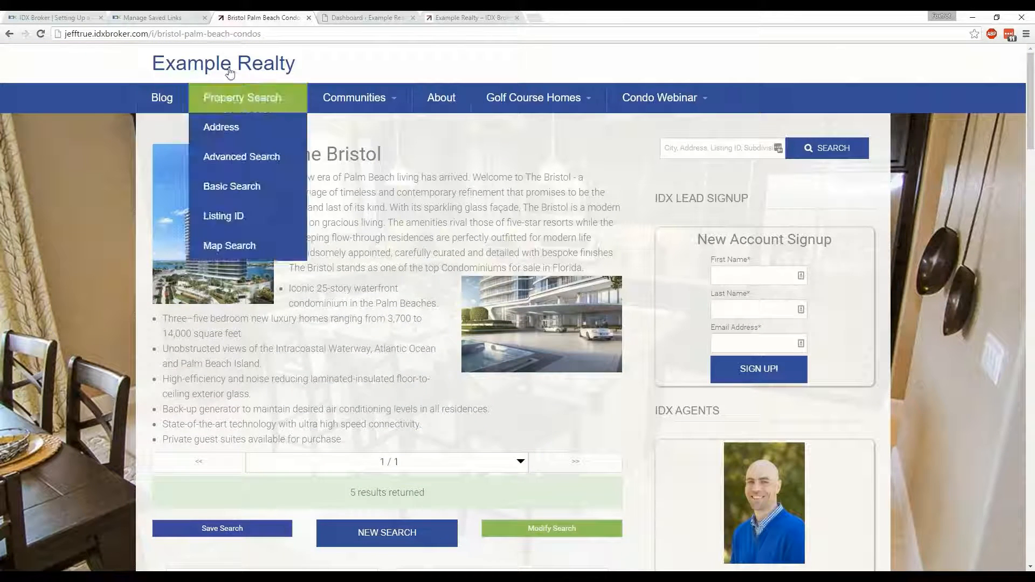
Switch to the WordPress dashboard and open the initial settings of the IMPress plugin
left_click(173, 21)
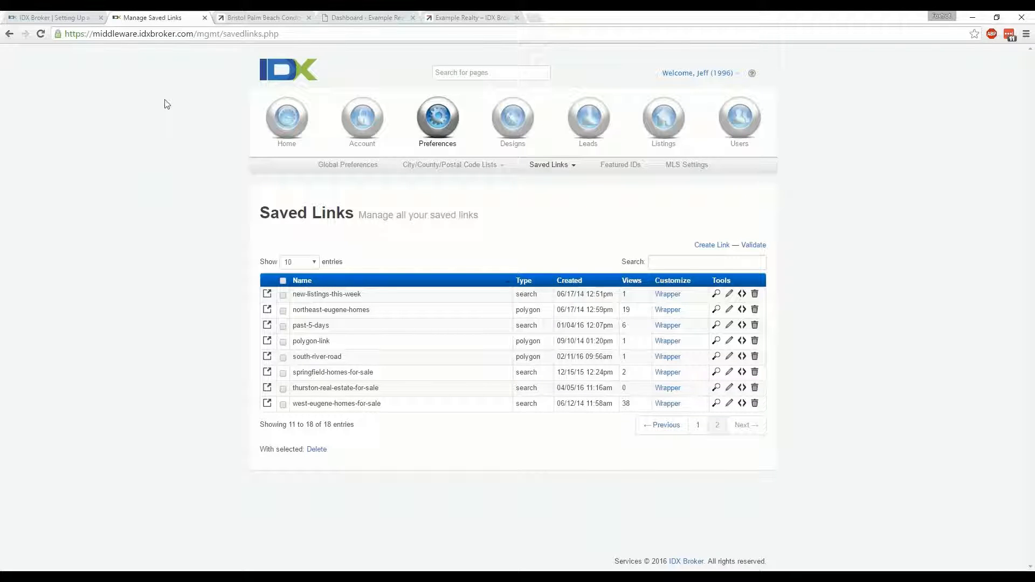
left_click(366, 17)
mouse_move(56, 256)
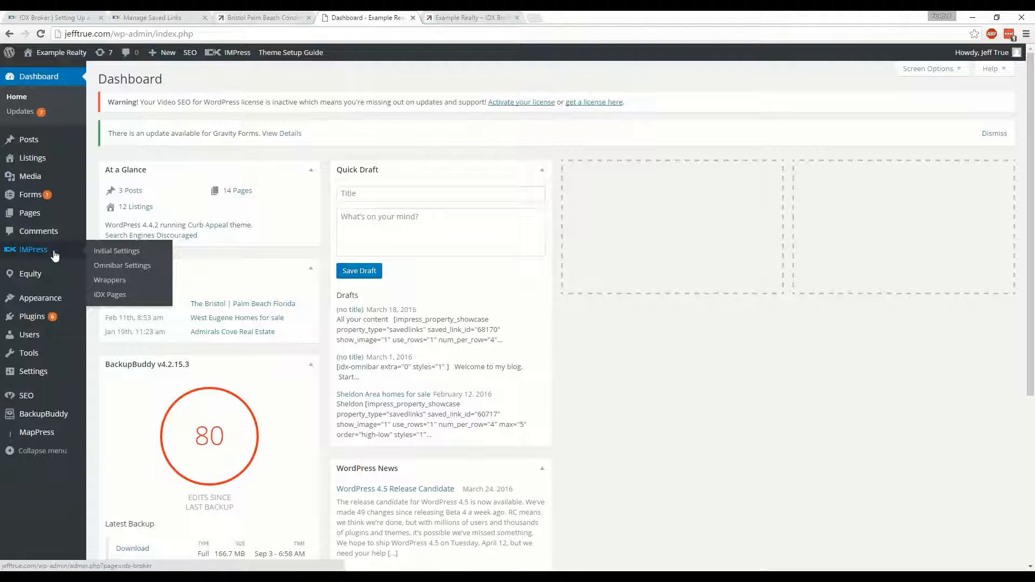
left_click(108, 251)
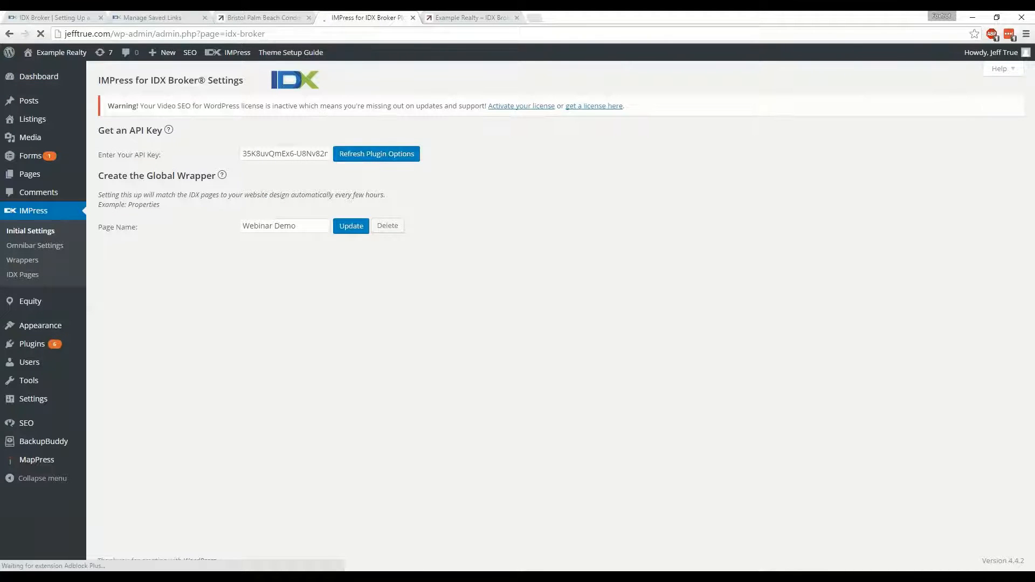
left_click(387, 156)
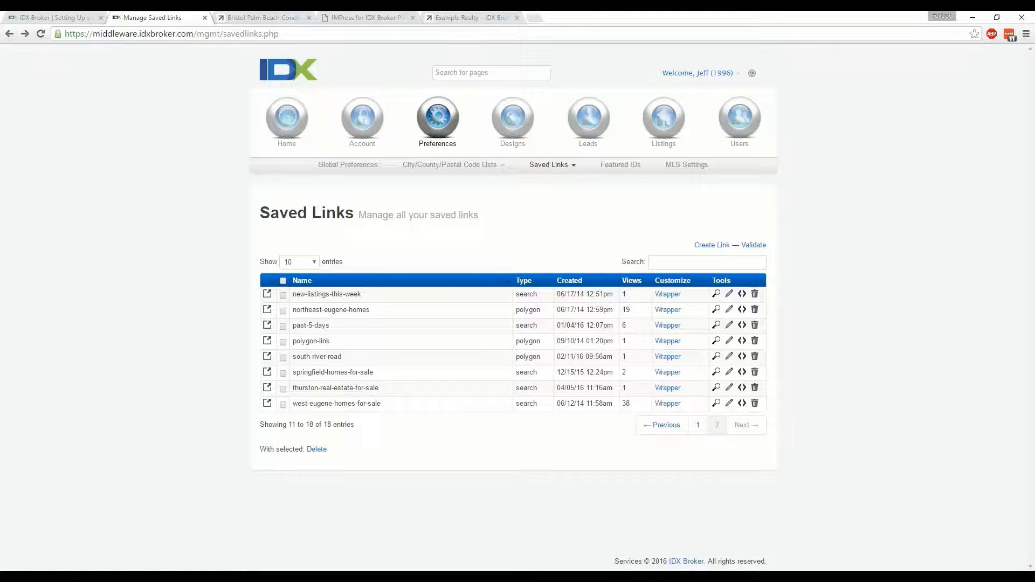
Open the live page of thurston-real-estate-for-sale from the saved links list, copy its URL, and close the live pages
left_click(715, 388)
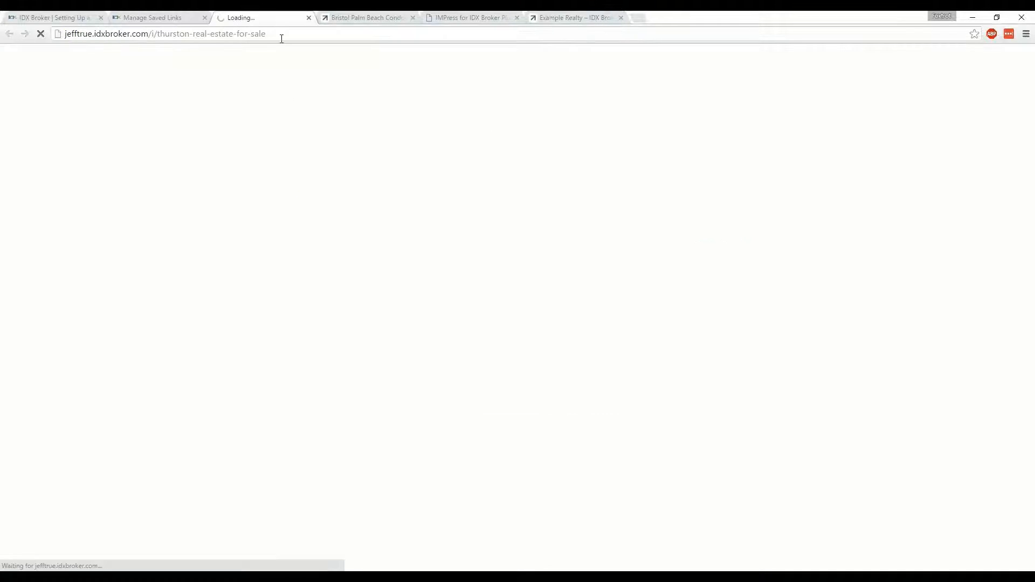
left_click_drag(281, 38, 75, 36)
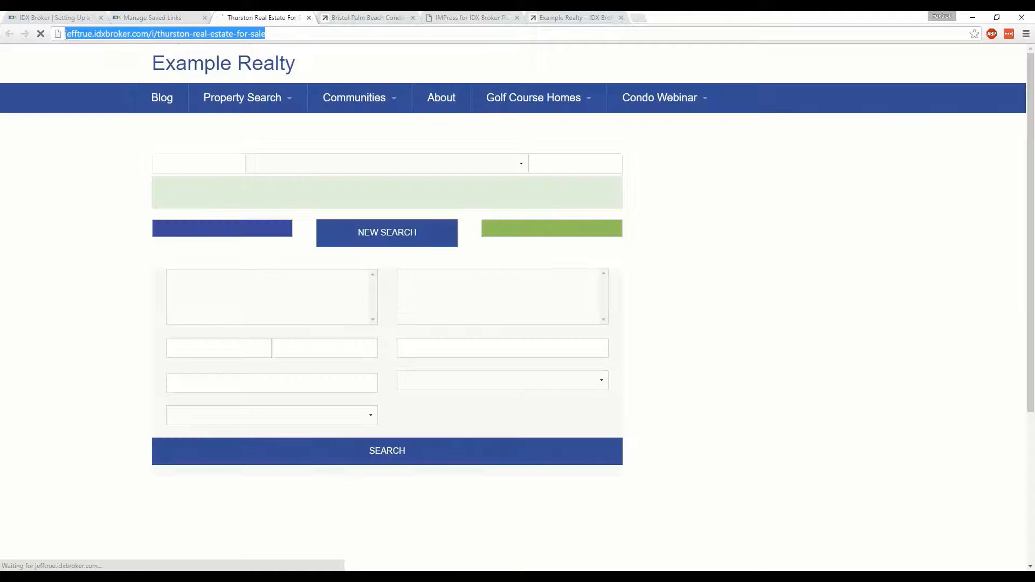
right_click(75, 33)
left_click(96, 72)
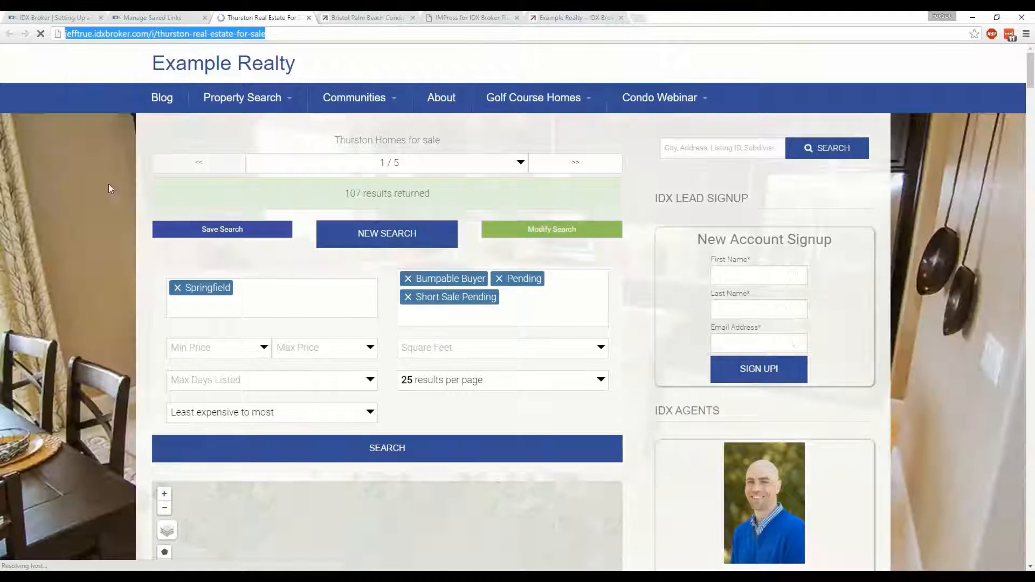
left_click(103, 243)
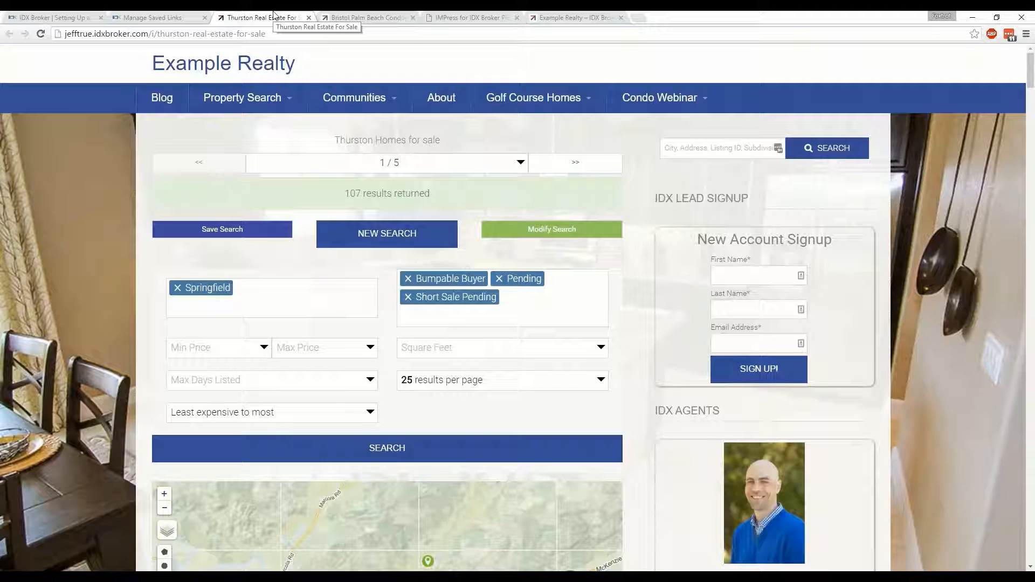
left_click(309, 18)
left_click(309, 18)
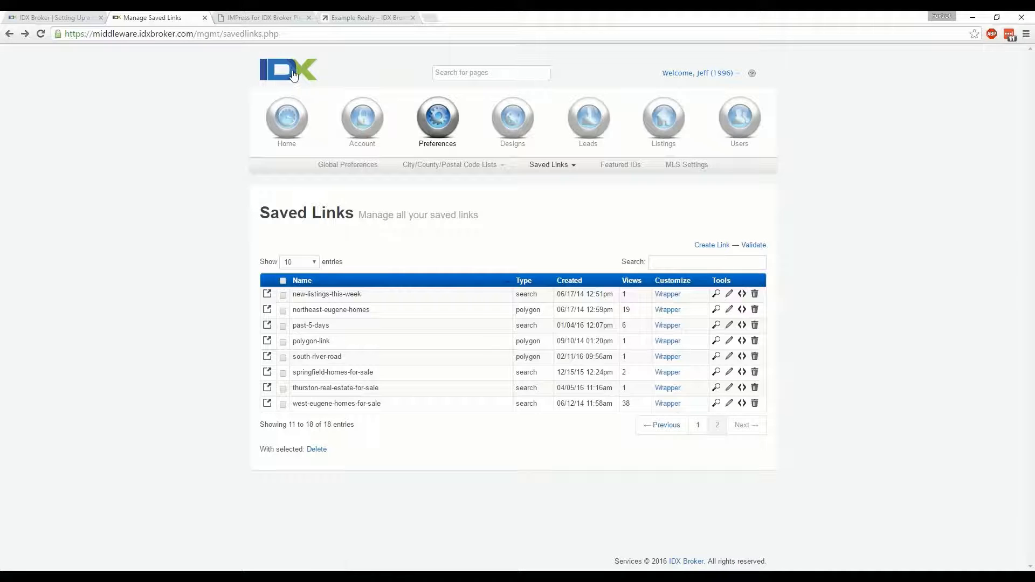
Start a new saved link in the IDX Broker preferences, based on the polygon Standard Results search page
left_click(278, 125)
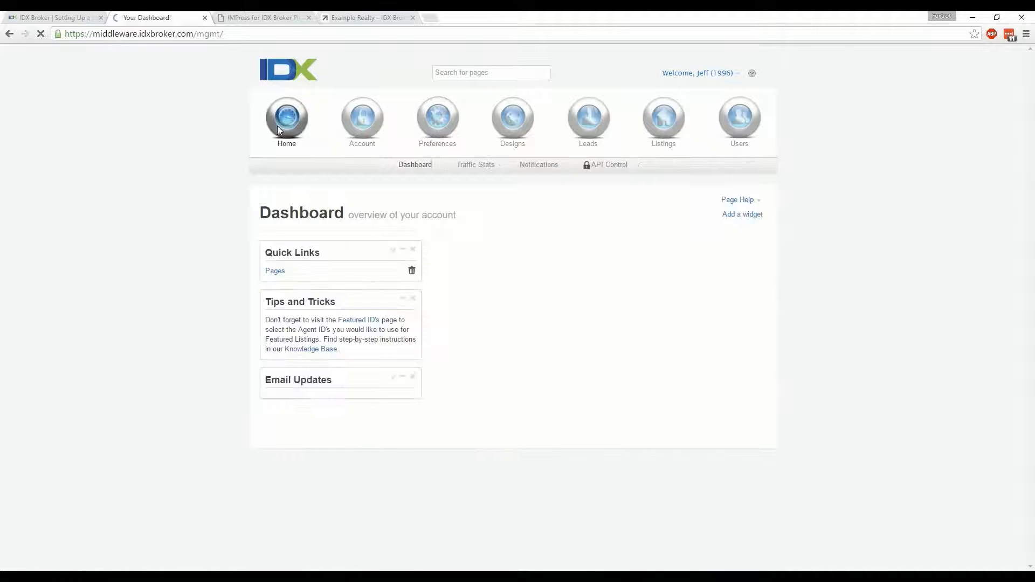
left_click(445, 131)
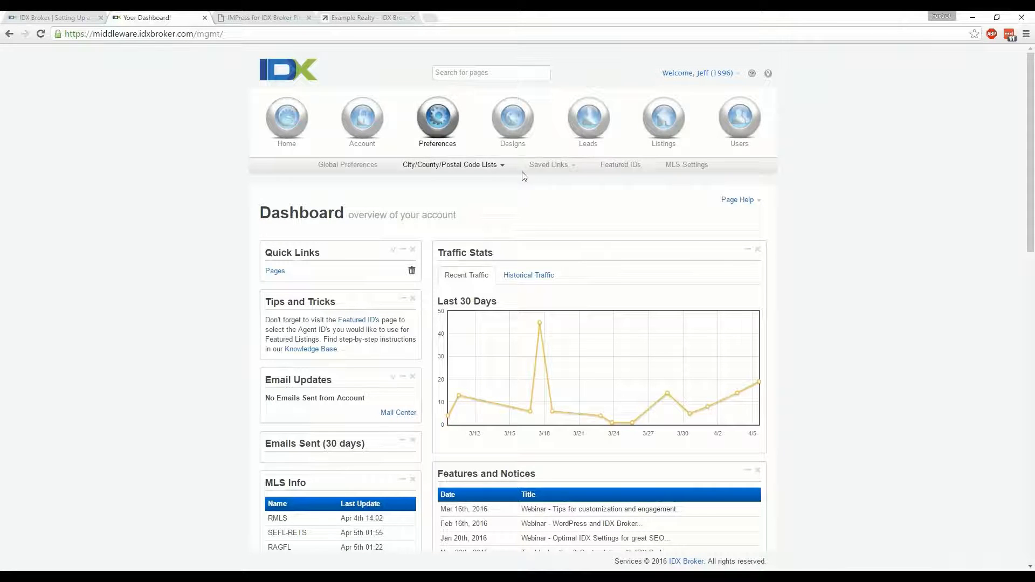
left_click(545, 168)
left_click(541, 195)
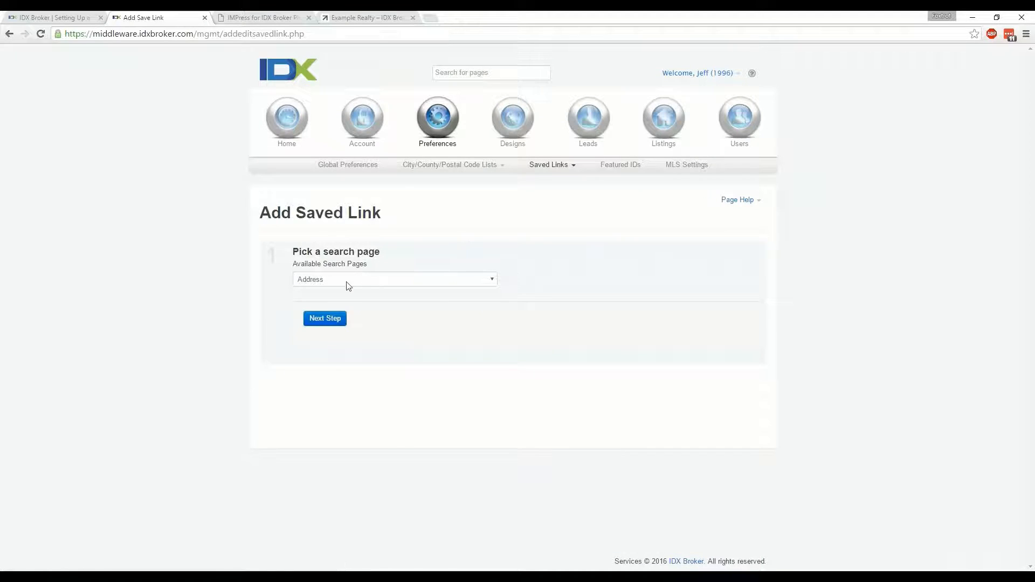
left_click(347, 280)
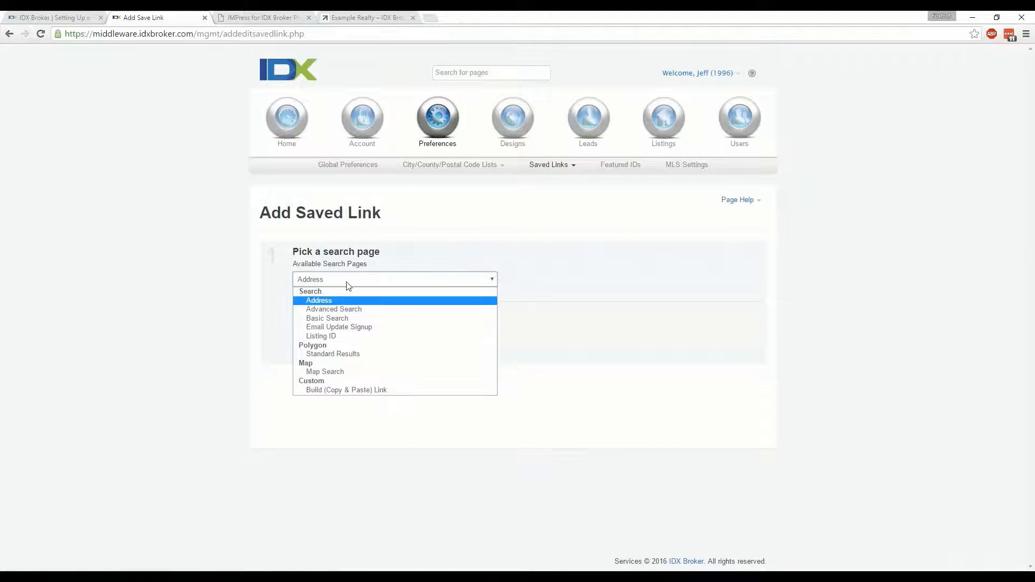
left_click(346, 355)
left_click(329, 320)
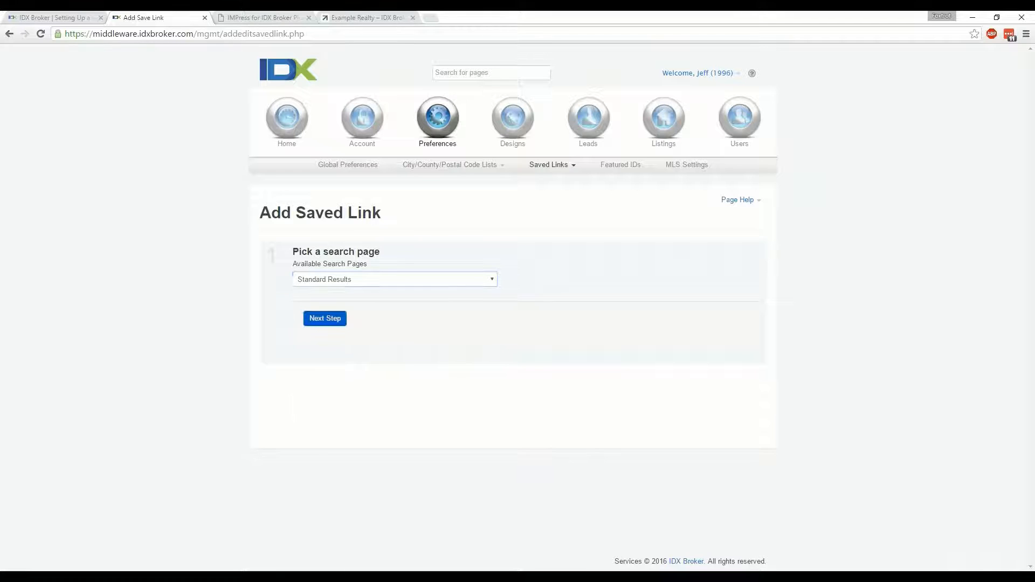
Show the Oakway Golf Course area of Eugene on the criteria map in Hybrid view
scroll(198, 334, "down", 4)
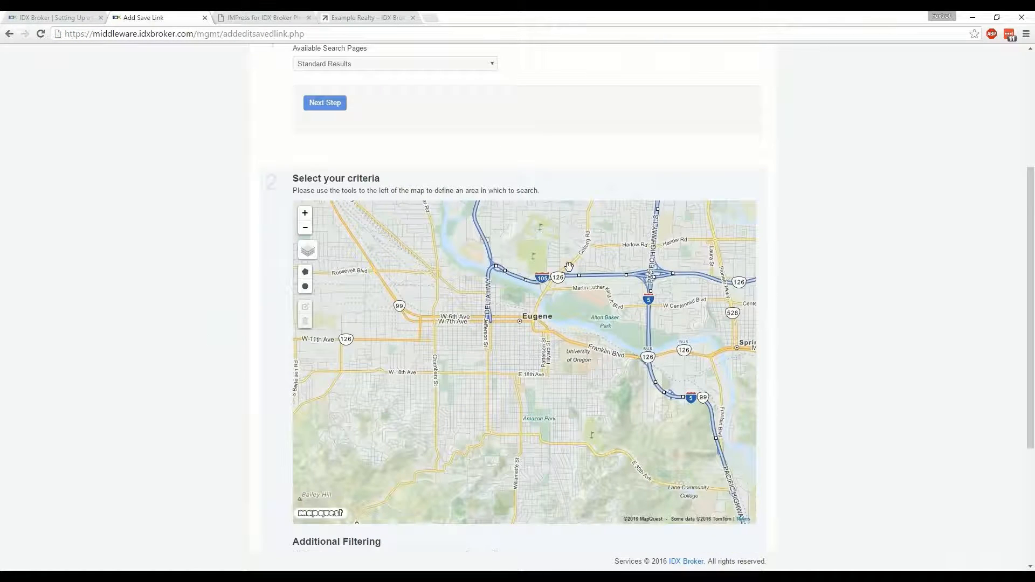
left_click_drag(577, 266, 560, 388)
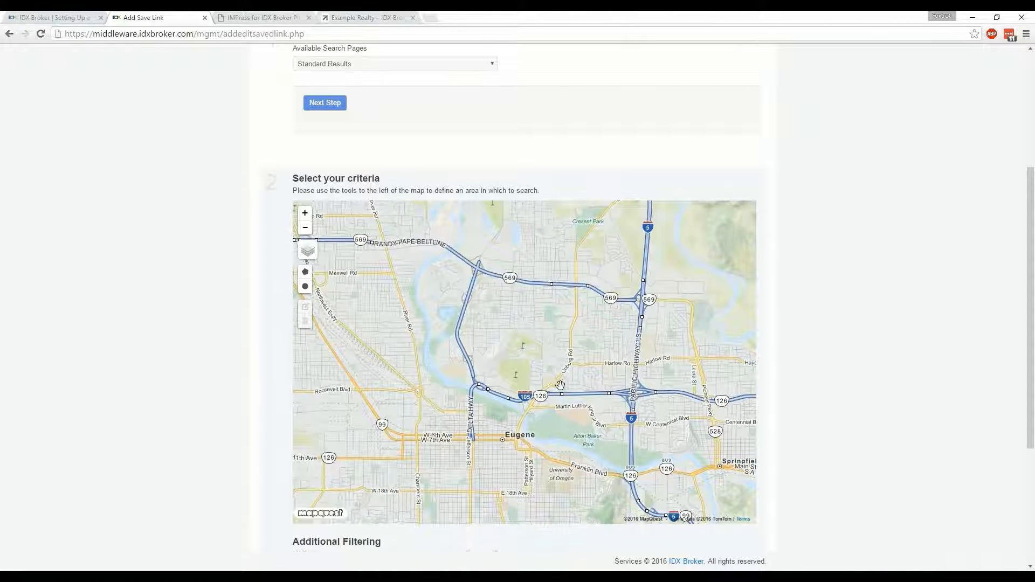
scroll(518, 365, "up", 1)
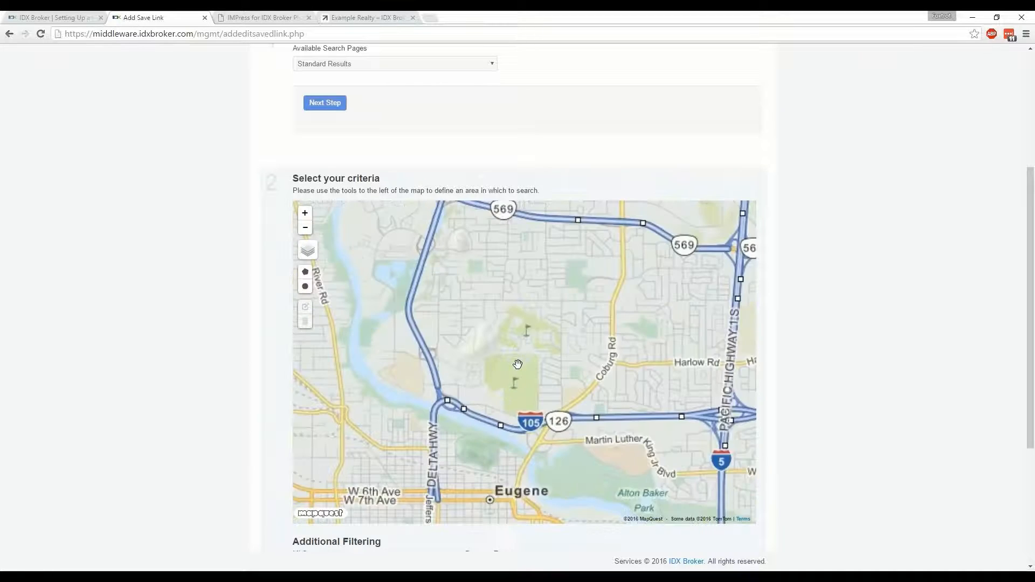
scroll(518, 367, "up", 1)
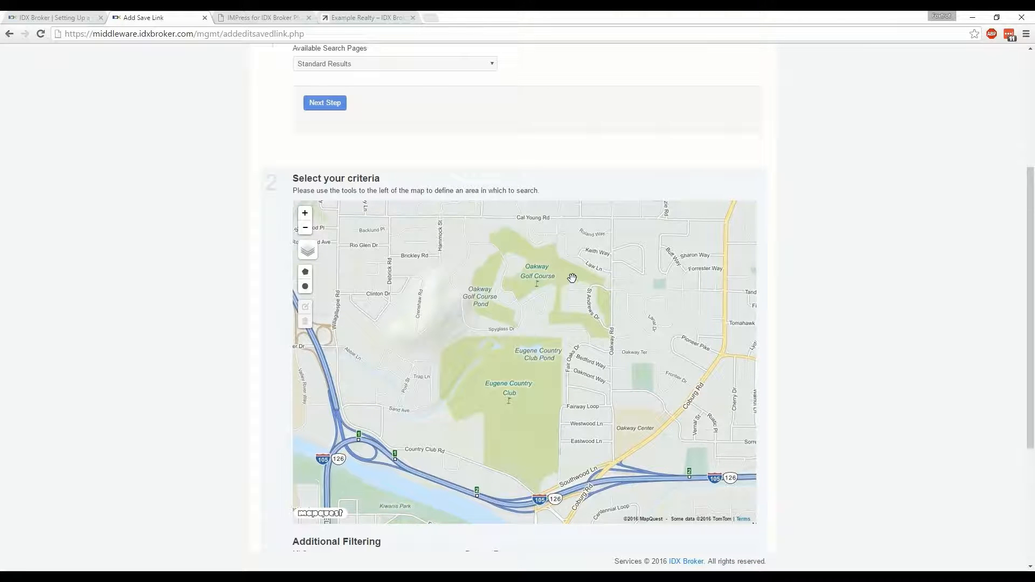
left_click_drag(571, 277, 544, 313)
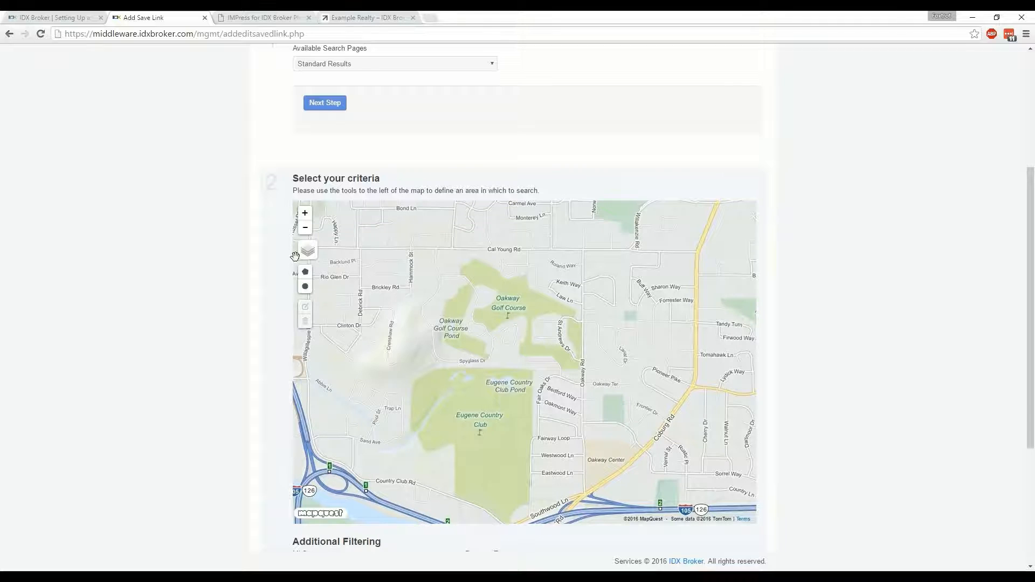
mouse_move(309, 255)
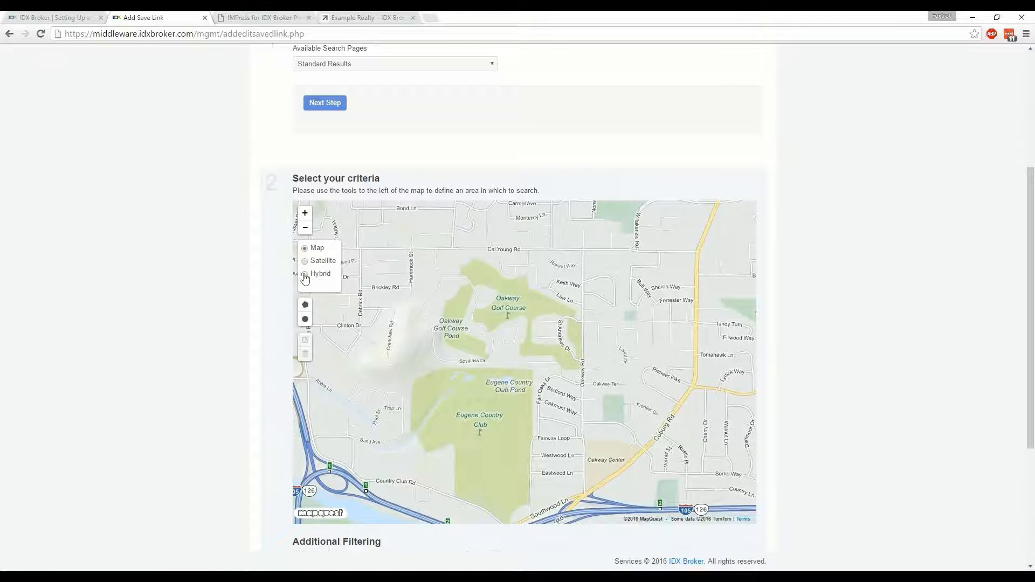
left_click(305, 275)
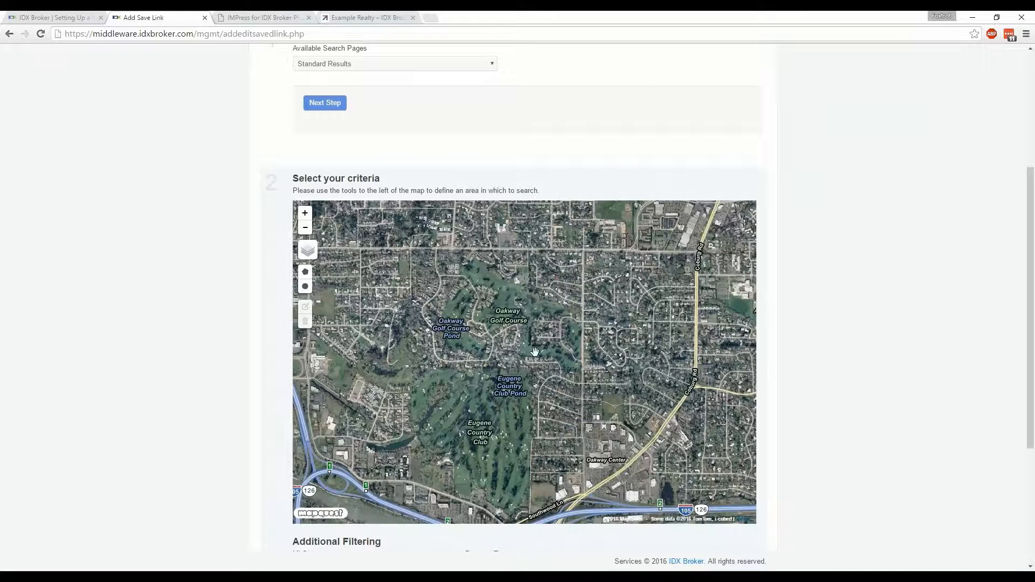
Start a polygon with three points running east along the tree line between the homes south of Oakway Golf Course and Eugene Country Club
left_click_drag(535, 351, 532, 381)
scroll(481, 370, "up", 1)
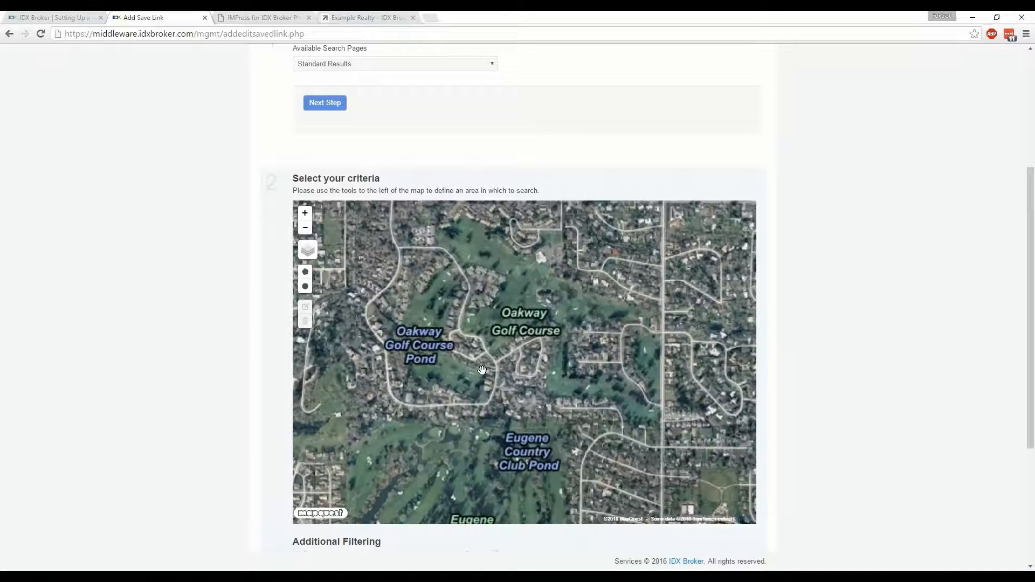
left_click_drag(488, 374, 509, 369)
scroll(512, 371, "up", 1)
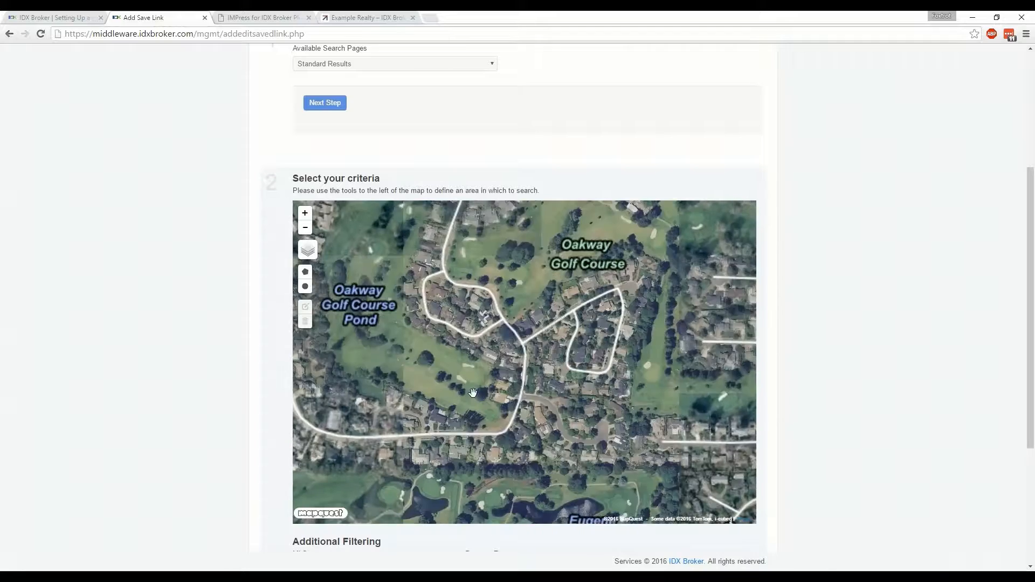
left_click_drag(473, 400, 524, 362)
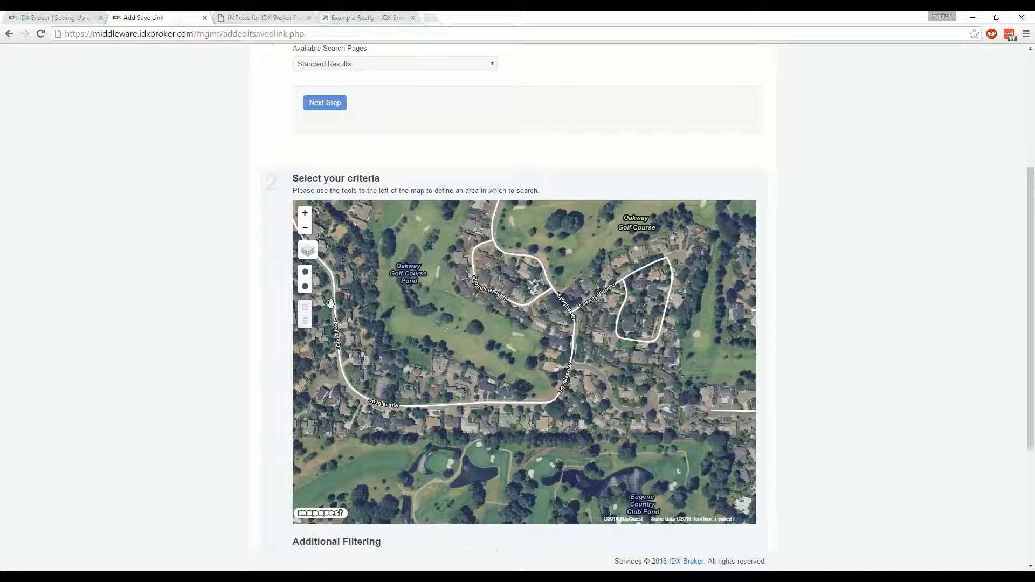
left_click_drag(490, 333, 492, 342)
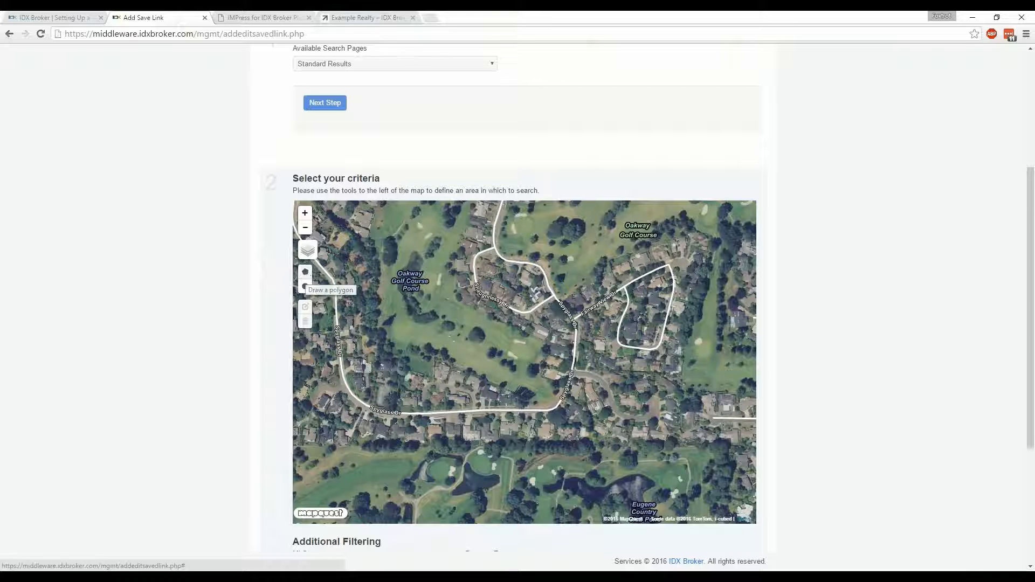
left_click(306, 273)
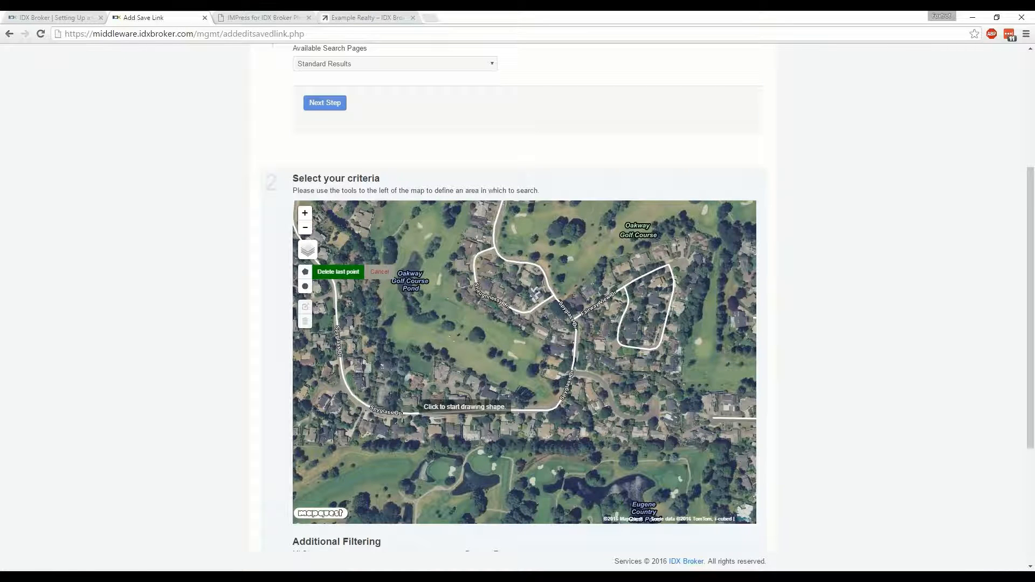
left_click_drag(421, 427, 511, 356)
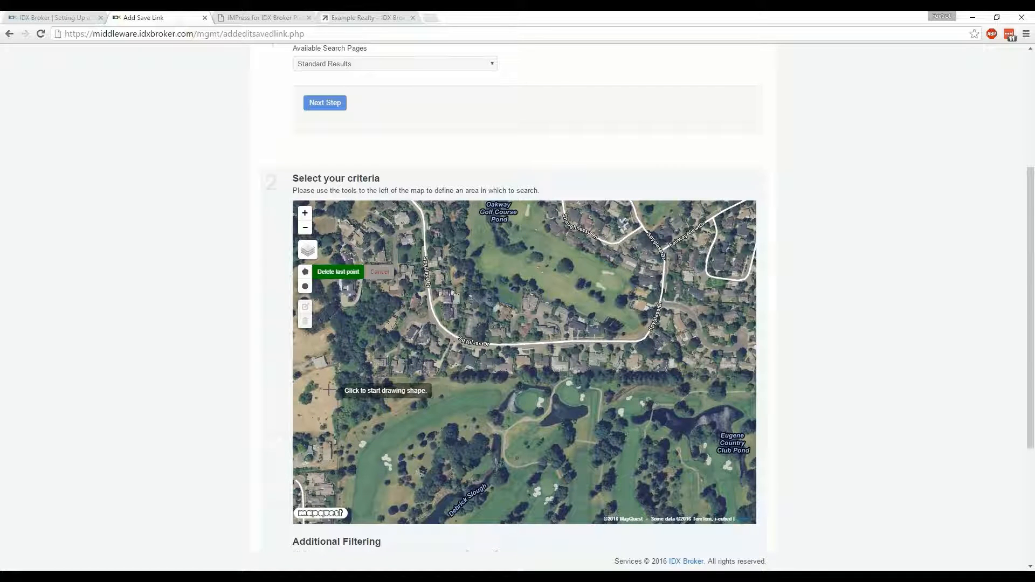
left_click(329, 390)
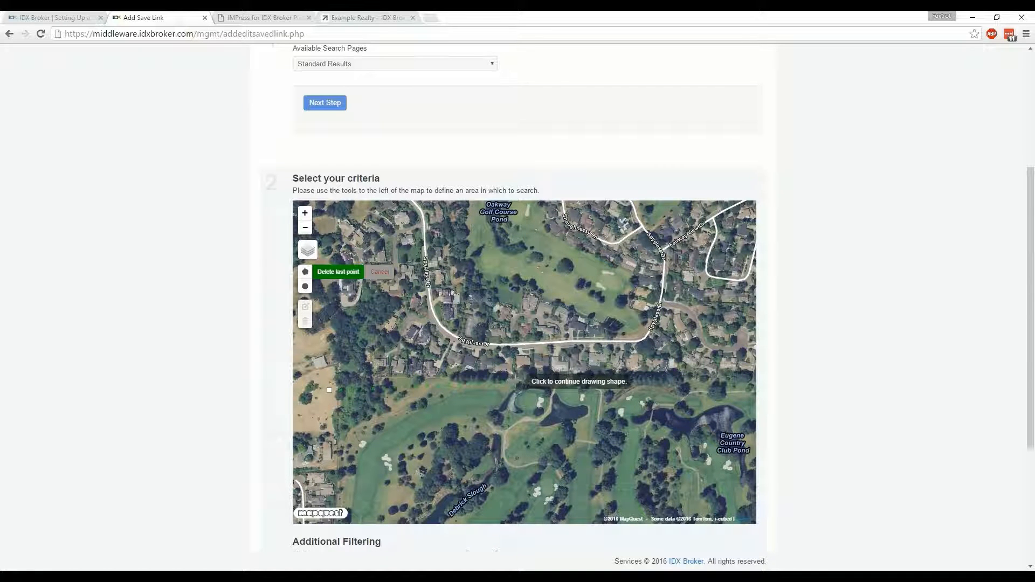
left_click(516, 381)
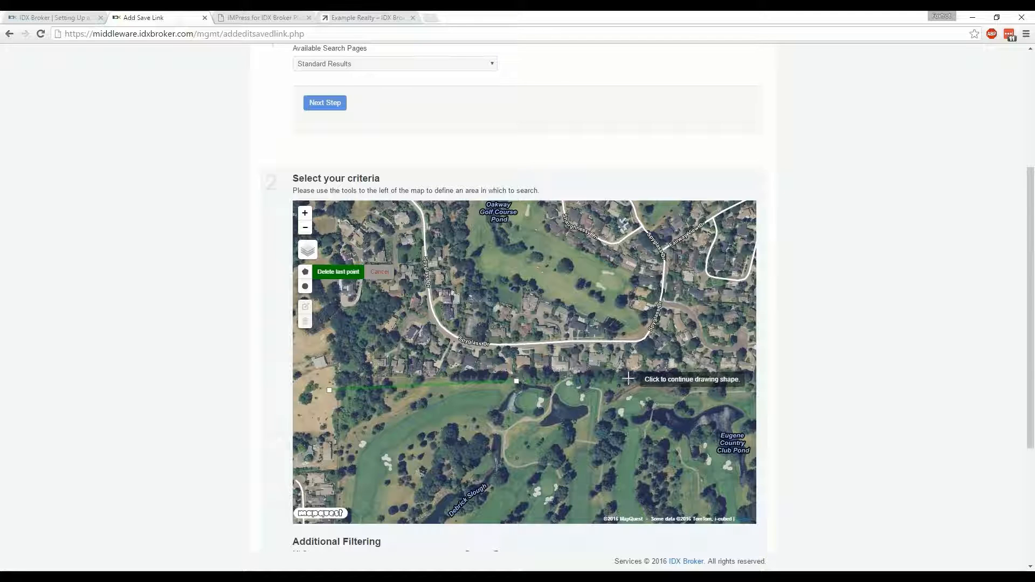
left_click(632, 379)
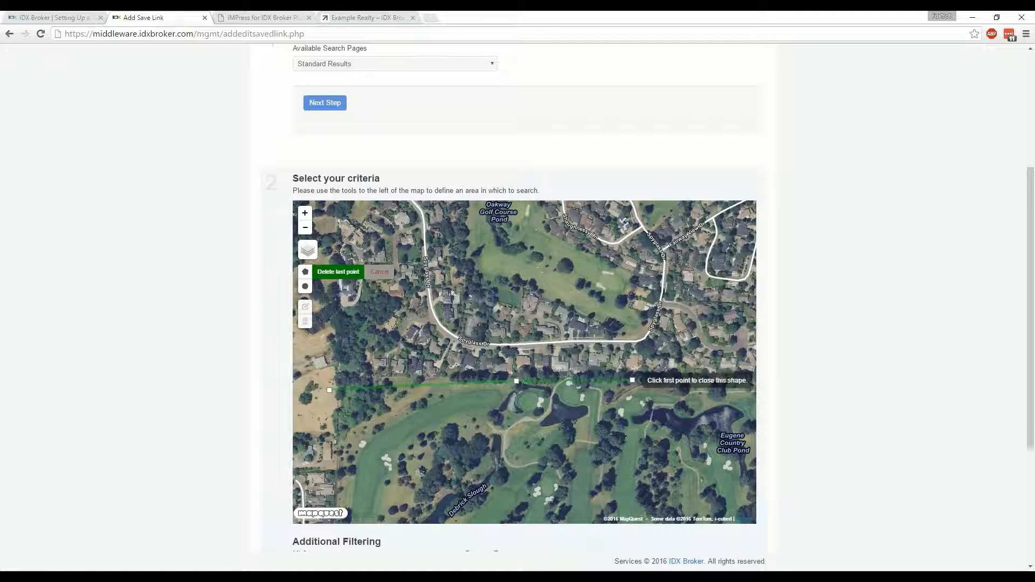
Extend the polygon's southern edge east with three more points, past Eugene Country Club Pond to just short of Oakway Rd
left_click_drag(686, 352, 544, 342)
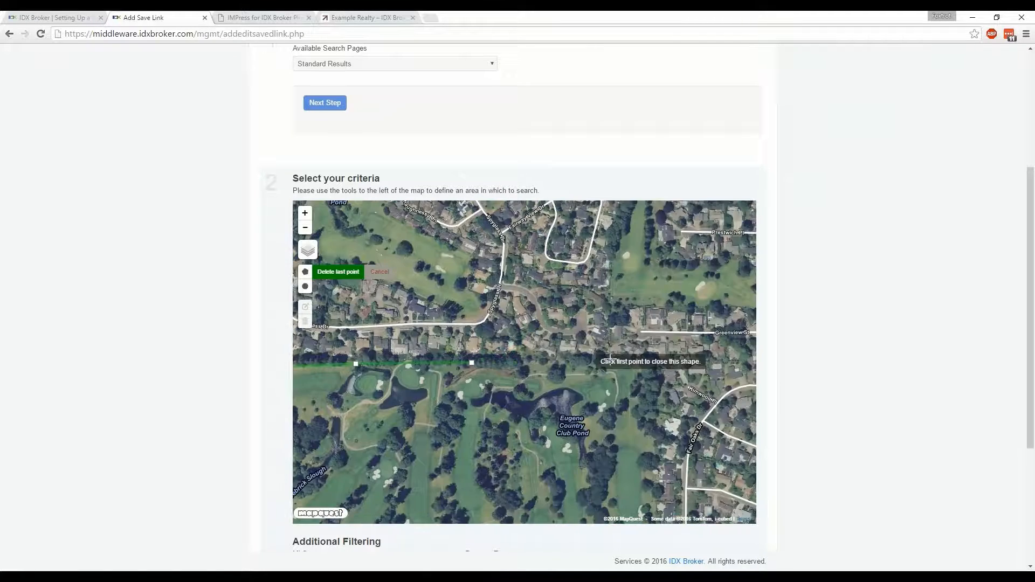
left_click(635, 363)
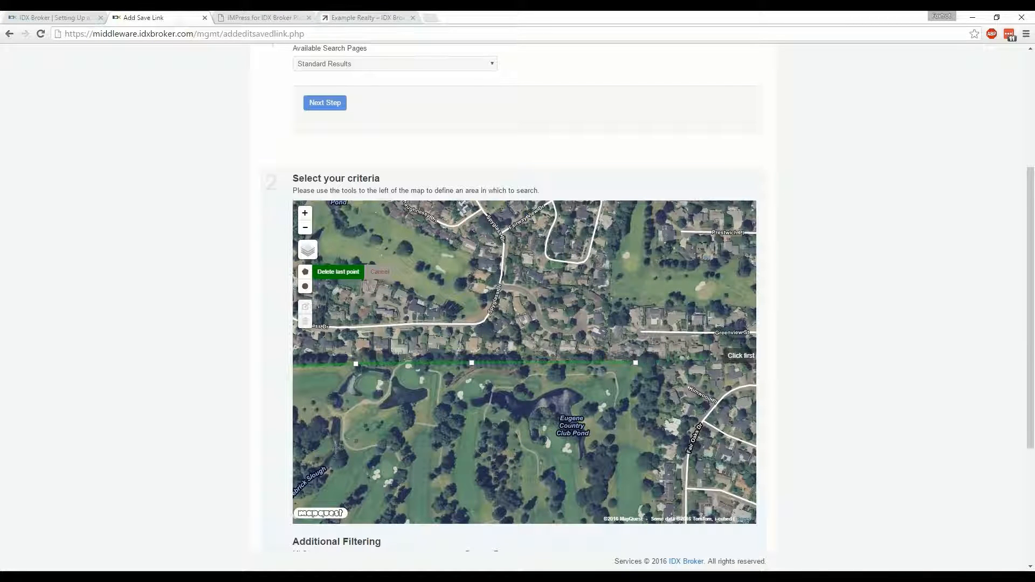
left_click_drag(700, 351, 521, 351)
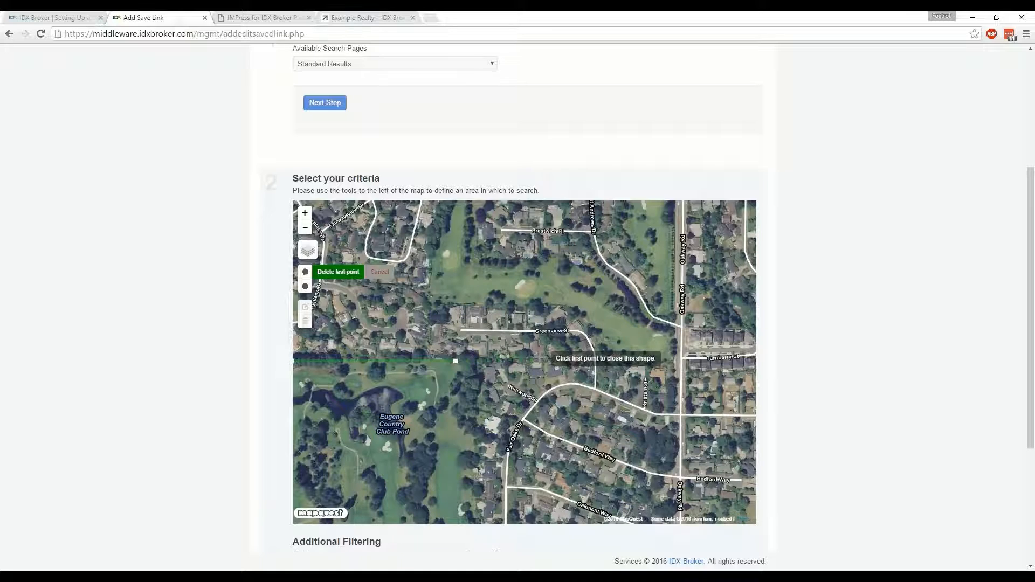
left_click(540, 358)
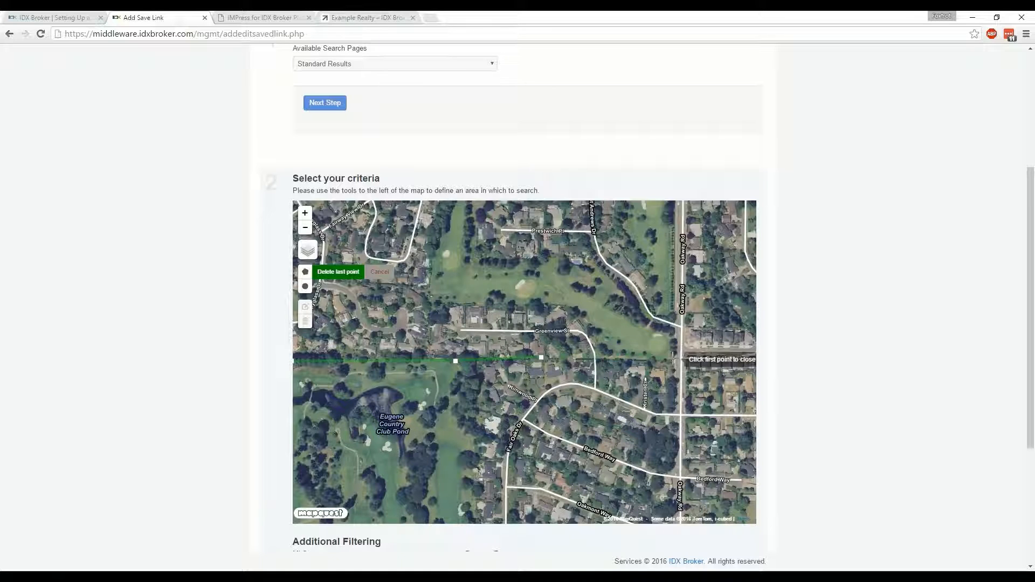
left_click(624, 359)
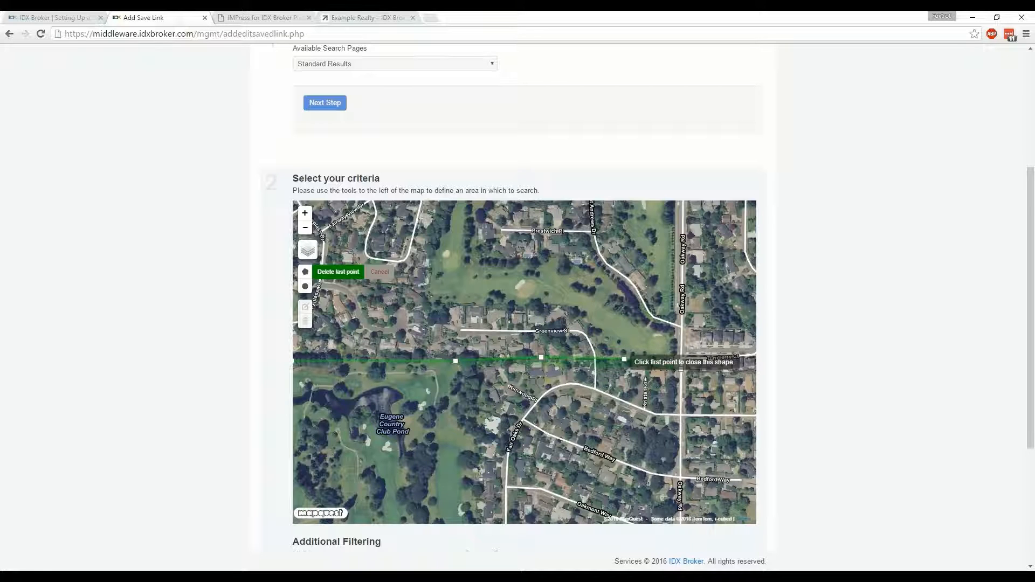
Add polygon corners at Oakway Rd and Cal Young Rd and, farther west on Cal Young Rd, at the winding road bordering the course
left_click_drag(624, 359, 583, 396)
left_click_drag(645, 312, 635, 439)
left_click_drag(633, 311, 630, 426)
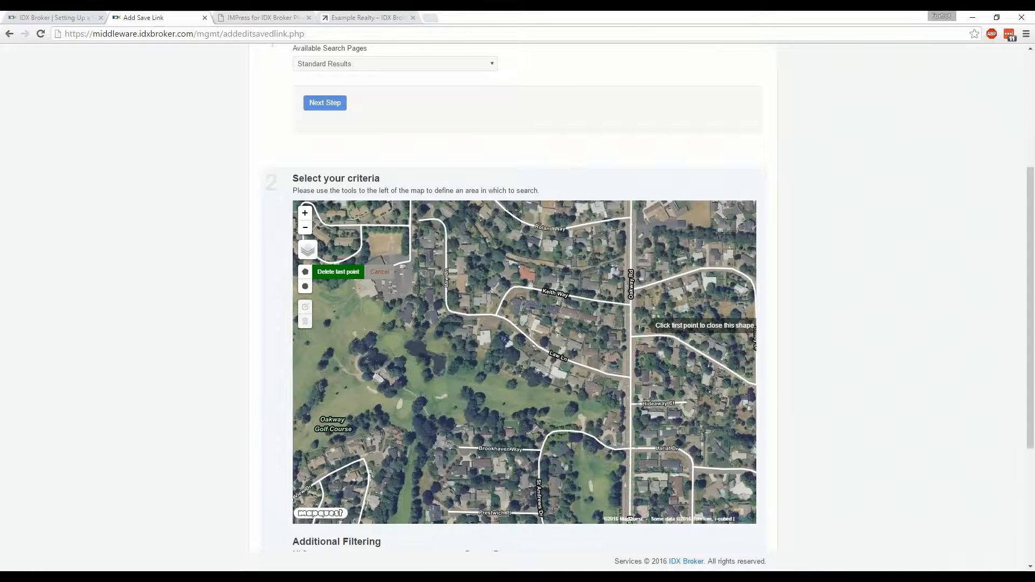
left_click_drag(632, 325, 630, 425)
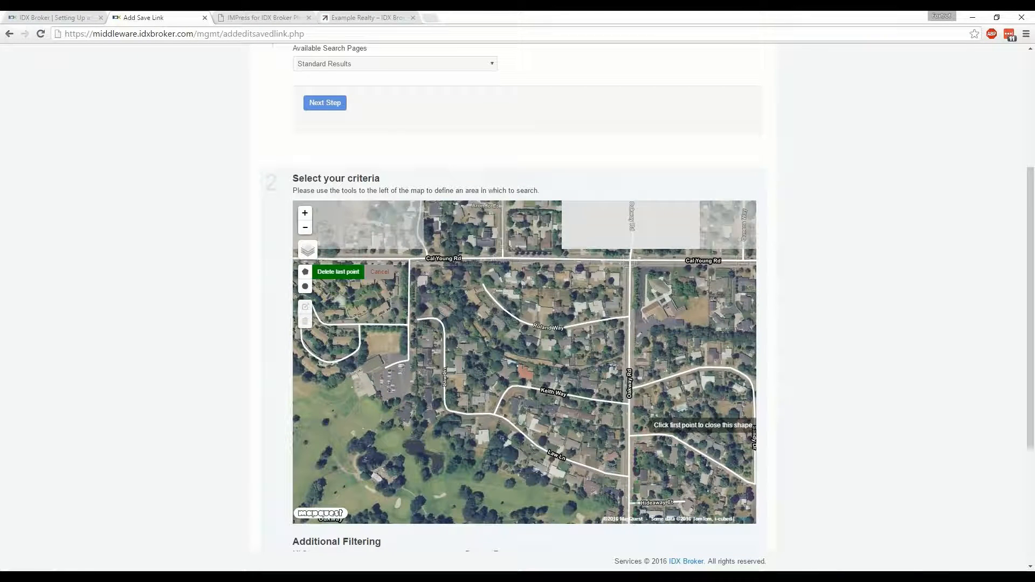
left_click(632, 259)
left_click_drag(555, 300, 753, 269)
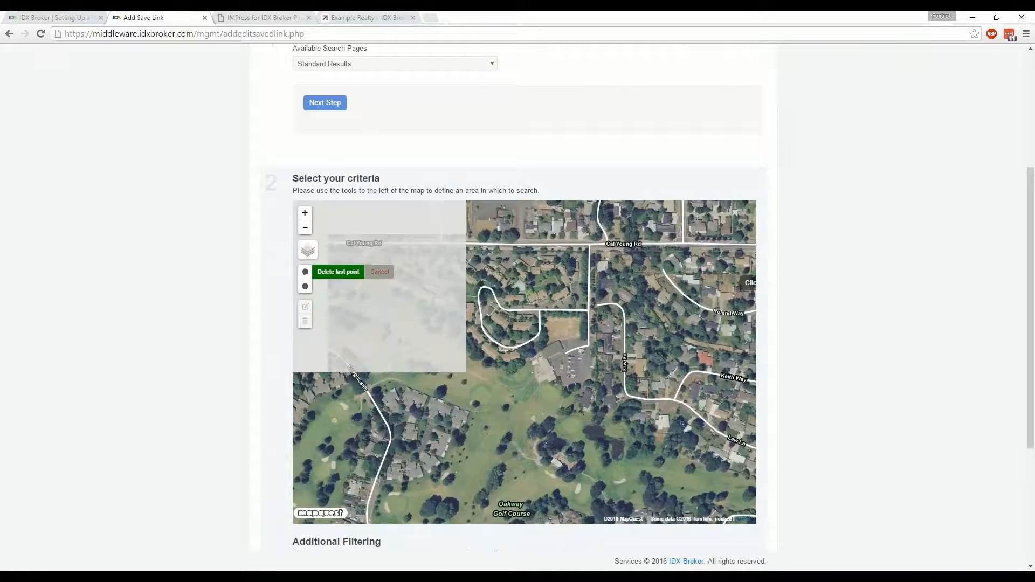
left_click_drag(463, 302, 630, 322)
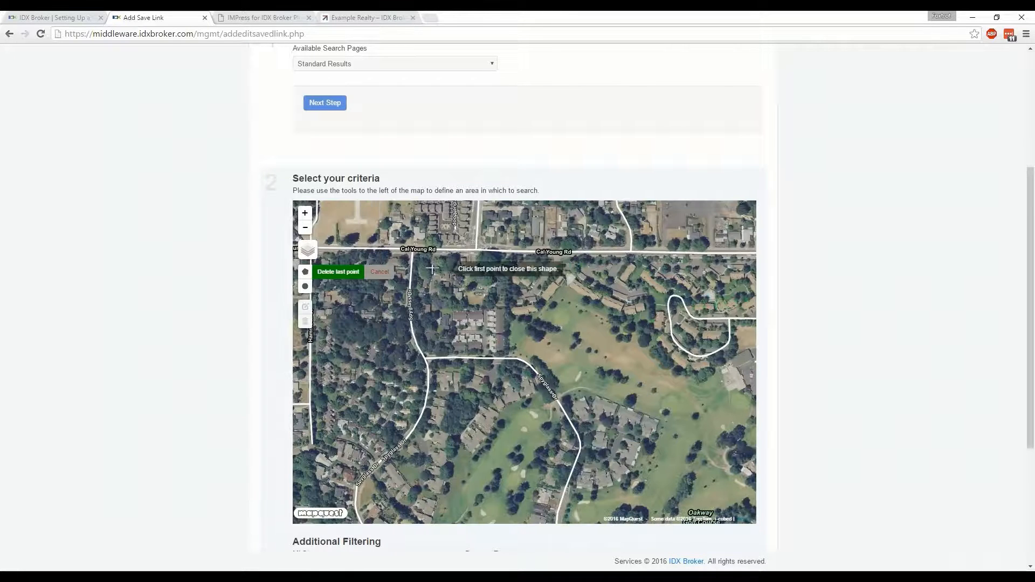
left_click(413, 249)
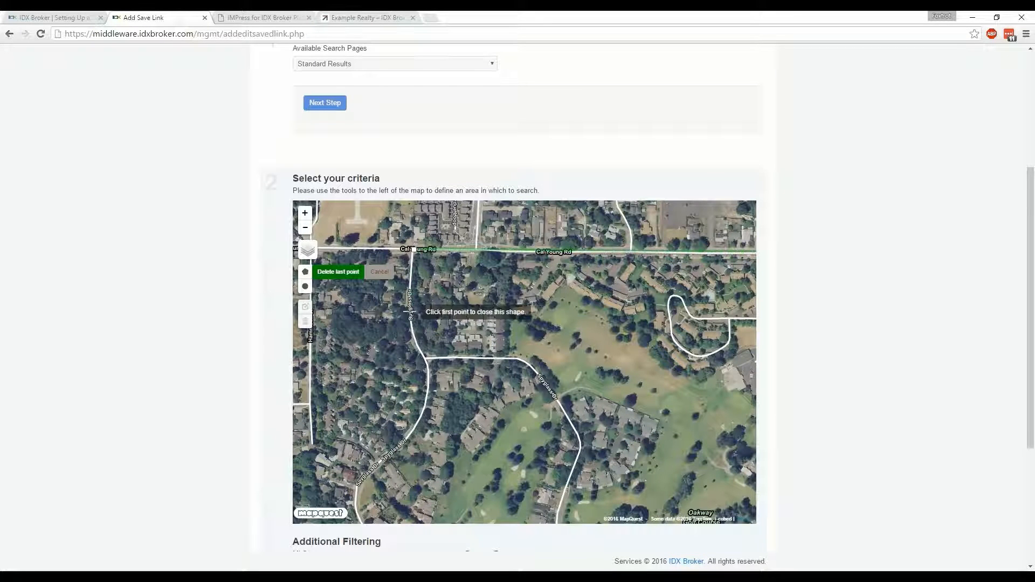
Trace the polygon's western edge south along the winding road beside the golf course and close the shape at its first point
left_click(411, 320)
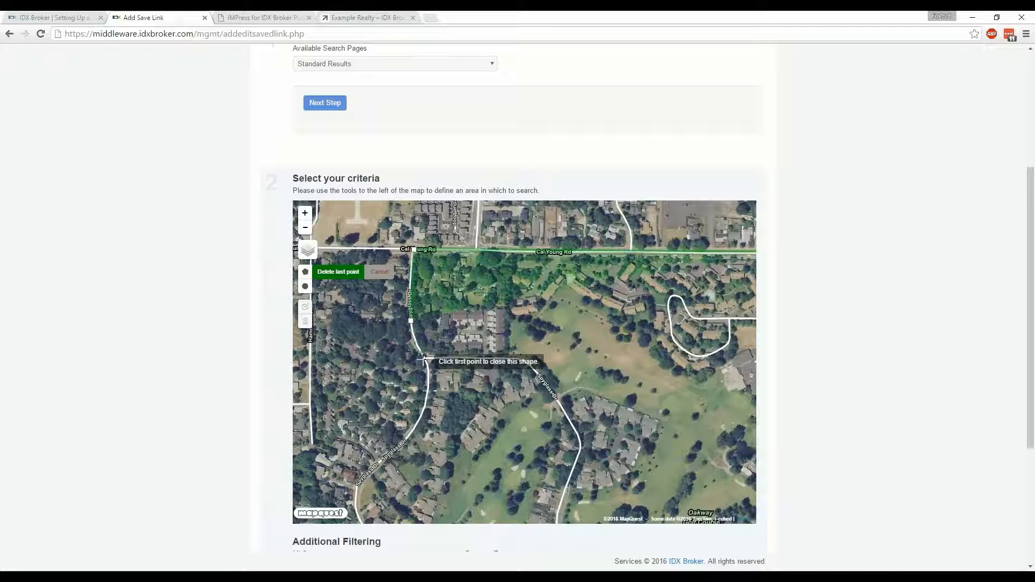
left_click(425, 360)
left_click_drag(447, 410, 598, 269)
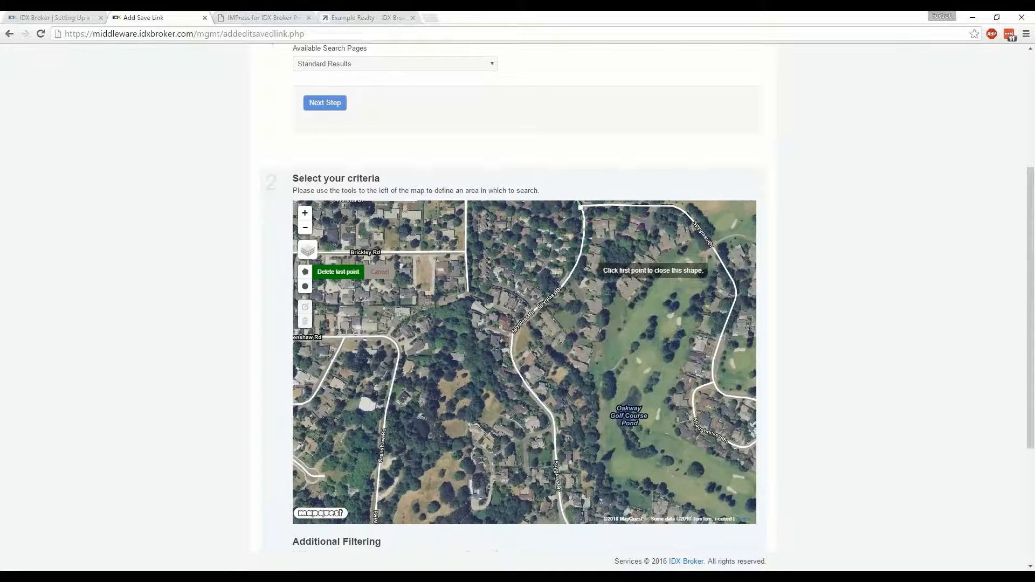
left_click(578, 264)
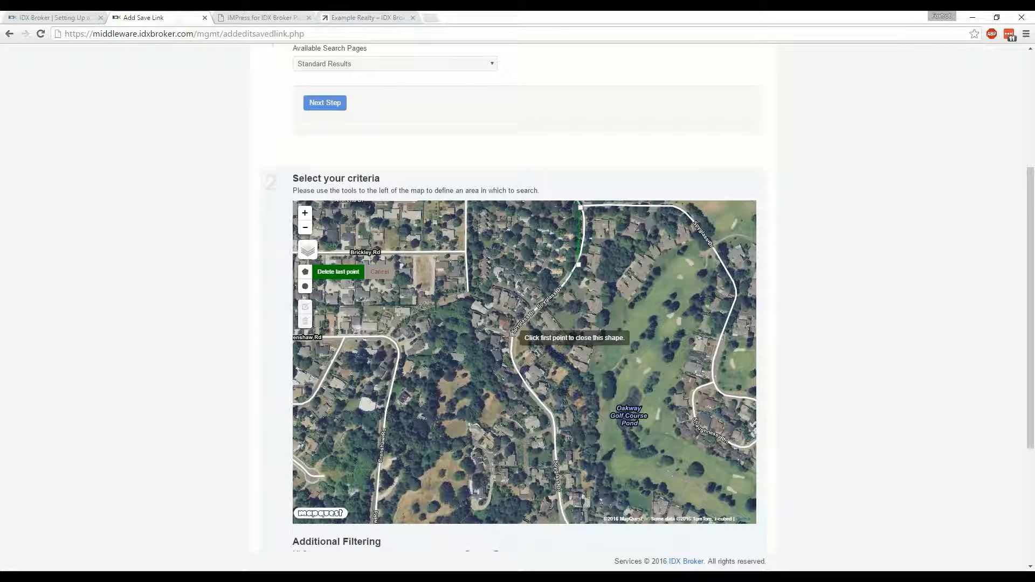
left_click(513, 337)
left_click_drag(548, 381, 532, 293)
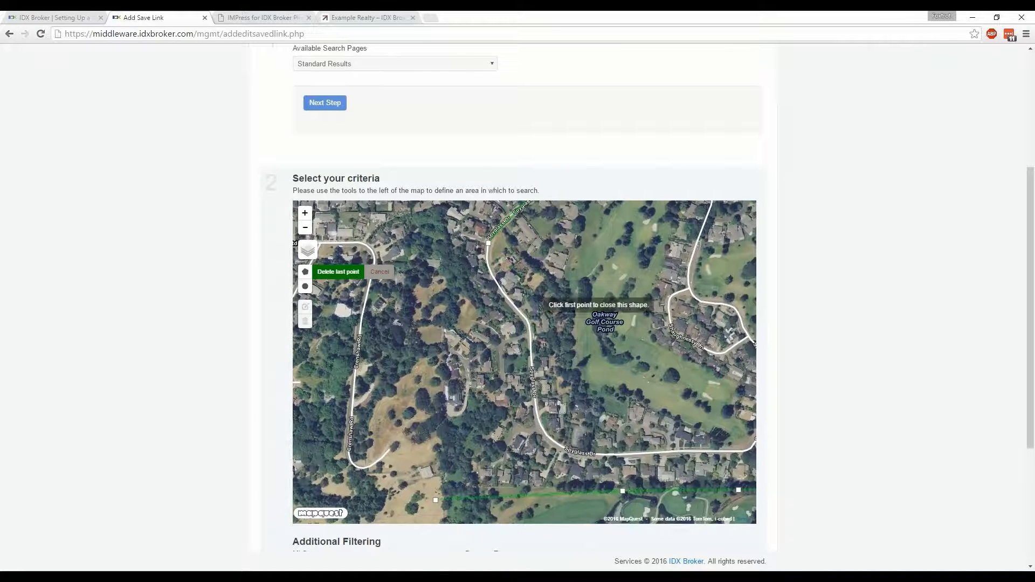
left_click(491, 274)
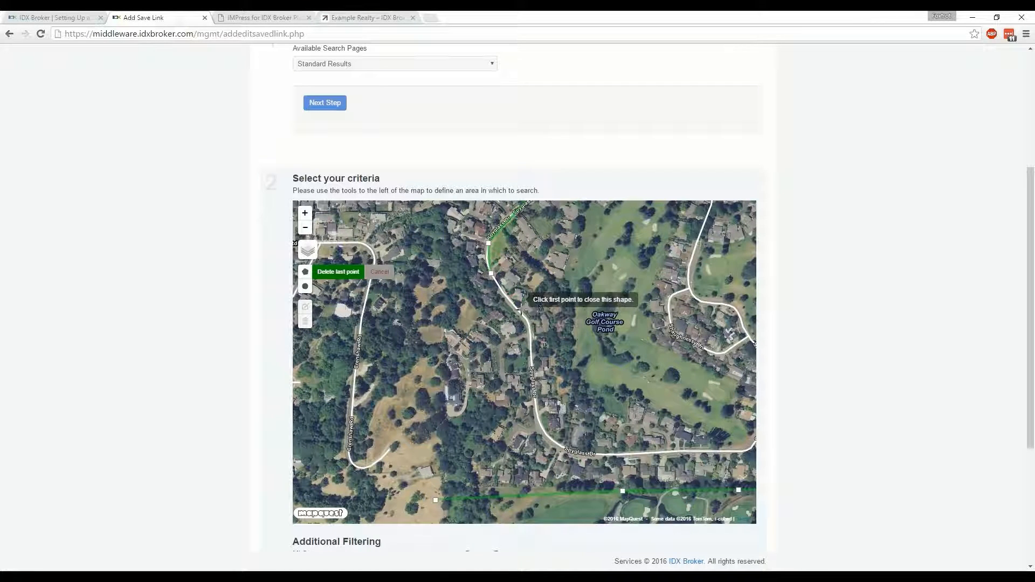
left_click(526, 322)
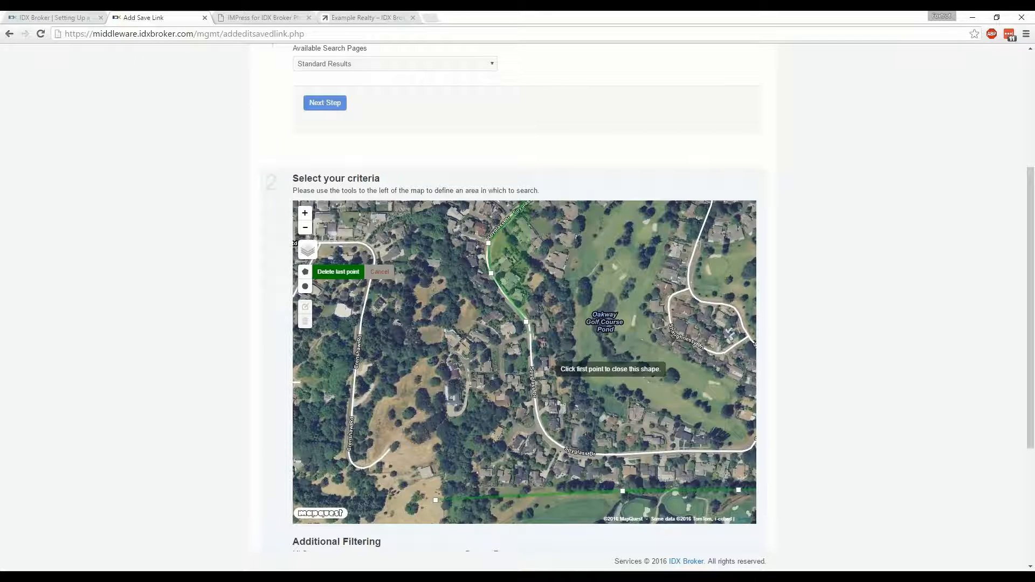
left_click_drag(542, 372, 518, 276)
left_click(513, 332)
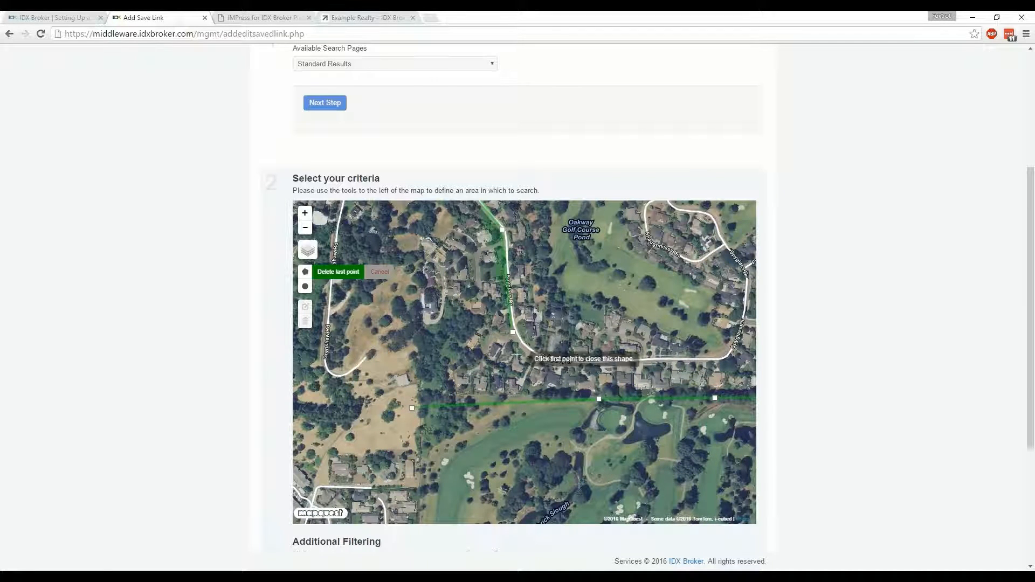
left_click(412, 408)
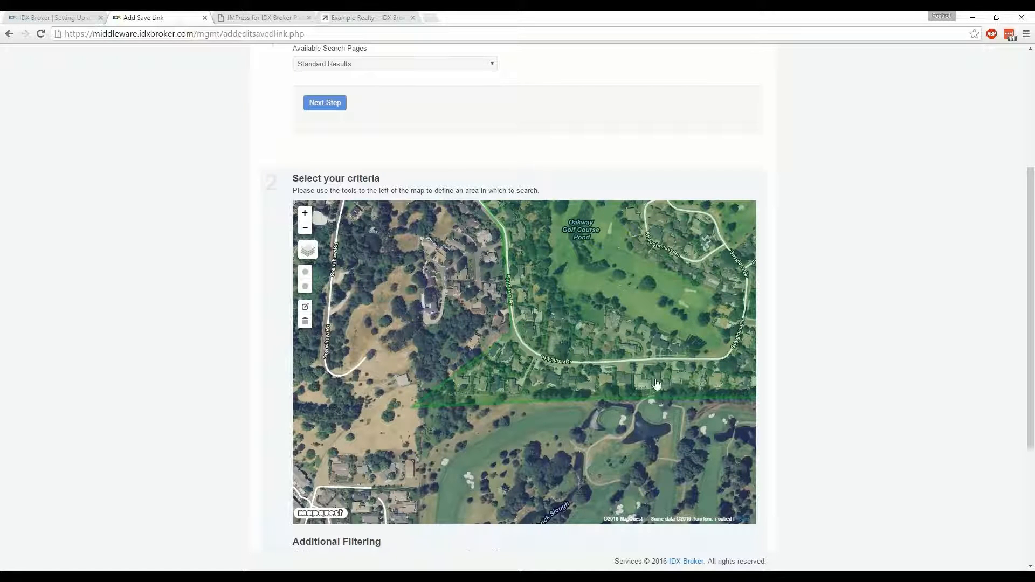
Edit the polygon and move two southwestern points west of the bordering road to take in the homes there
left_click_drag(506, 253, 483, 343)
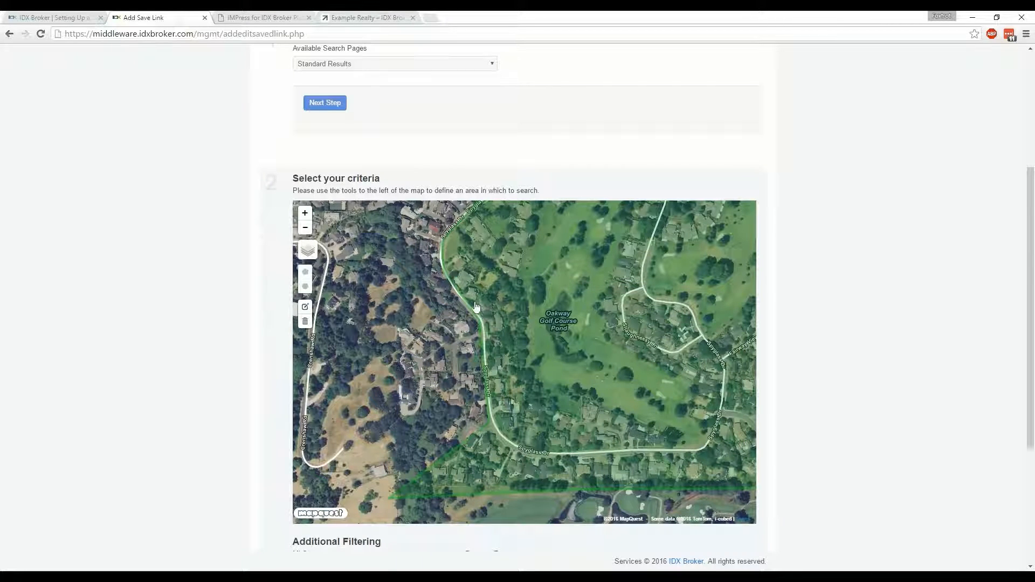
left_click(305, 309)
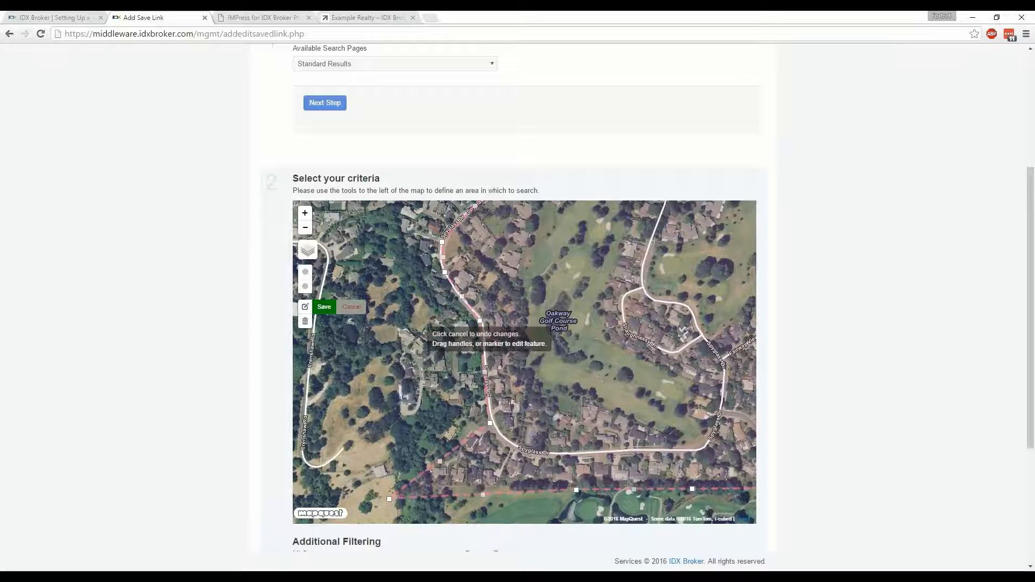
left_click_drag(490, 427, 381, 397)
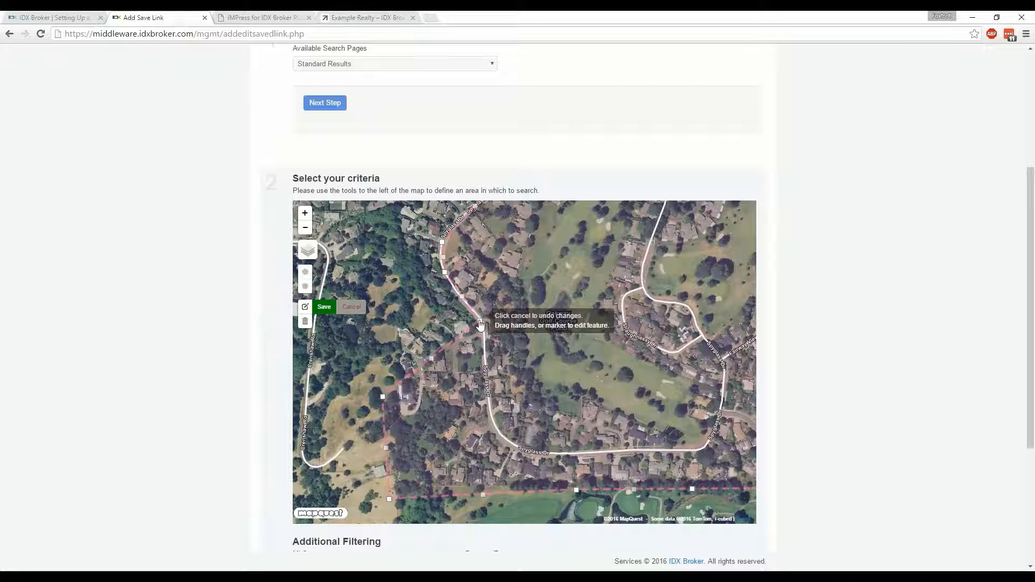
left_click_drag(479, 323, 386, 447)
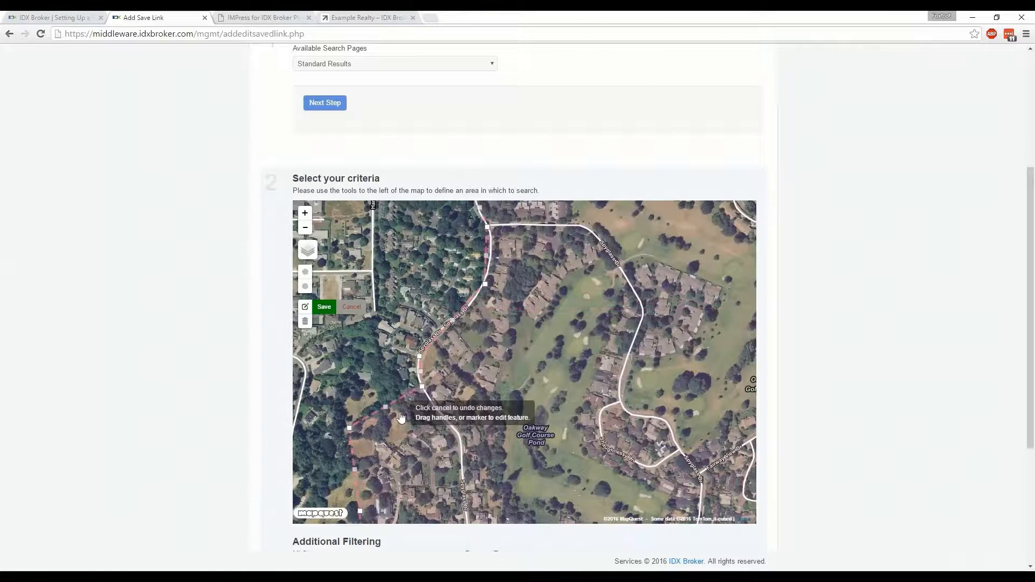
Reshape the polygon's northwestern edge around the homes west of the winding road, passing the south end of Hammock St
left_click_drag(456, 401, 449, 456)
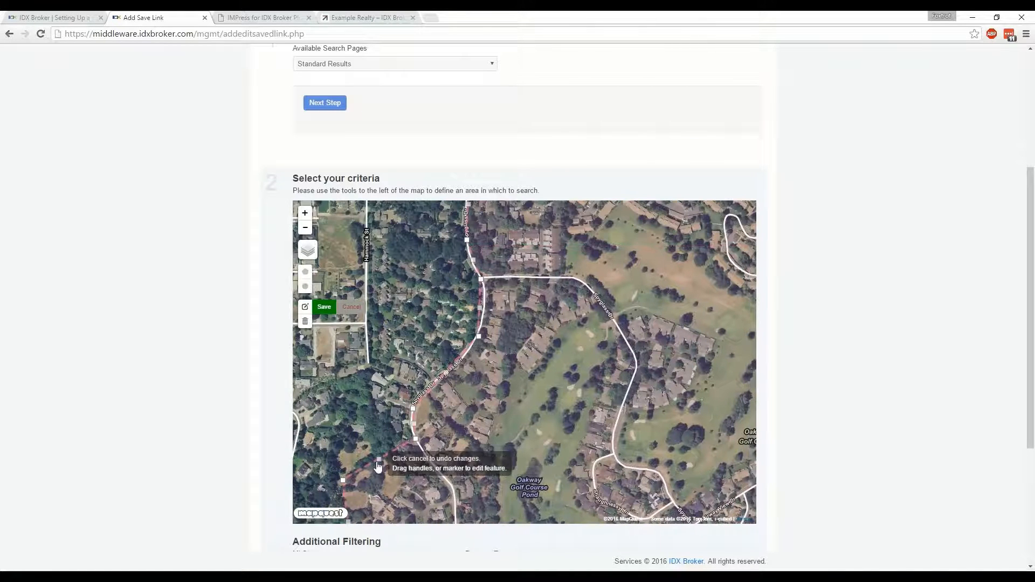
left_click_drag(379, 459, 340, 426)
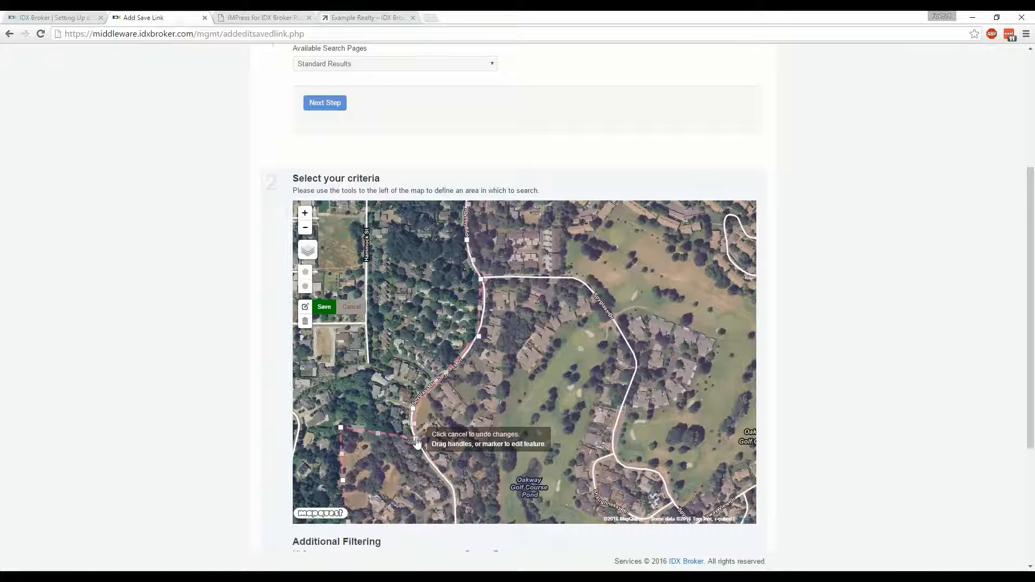
left_click_drag(417, 442, 369, 367)
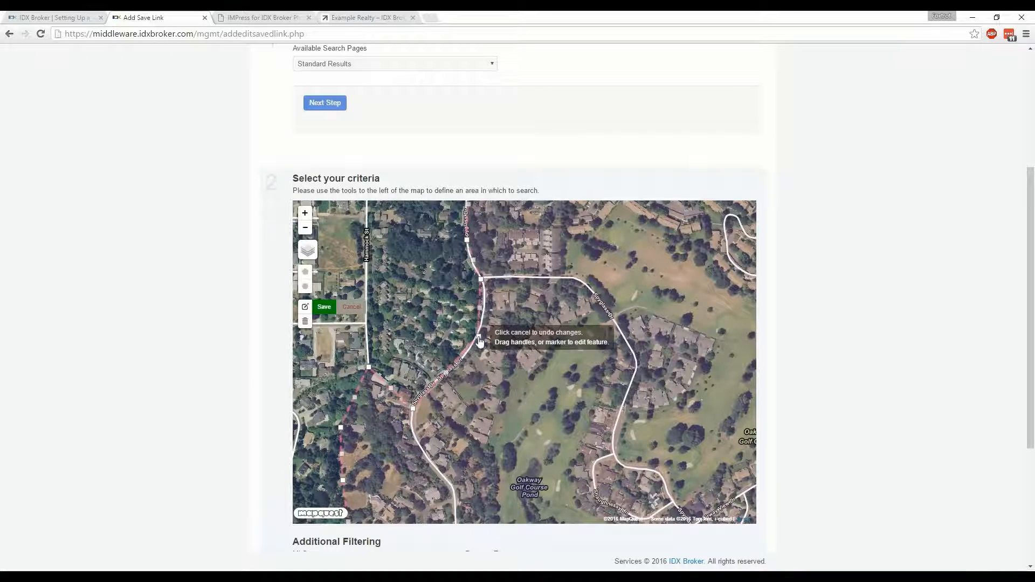
left_click_drag(479, 337, 421, 304)
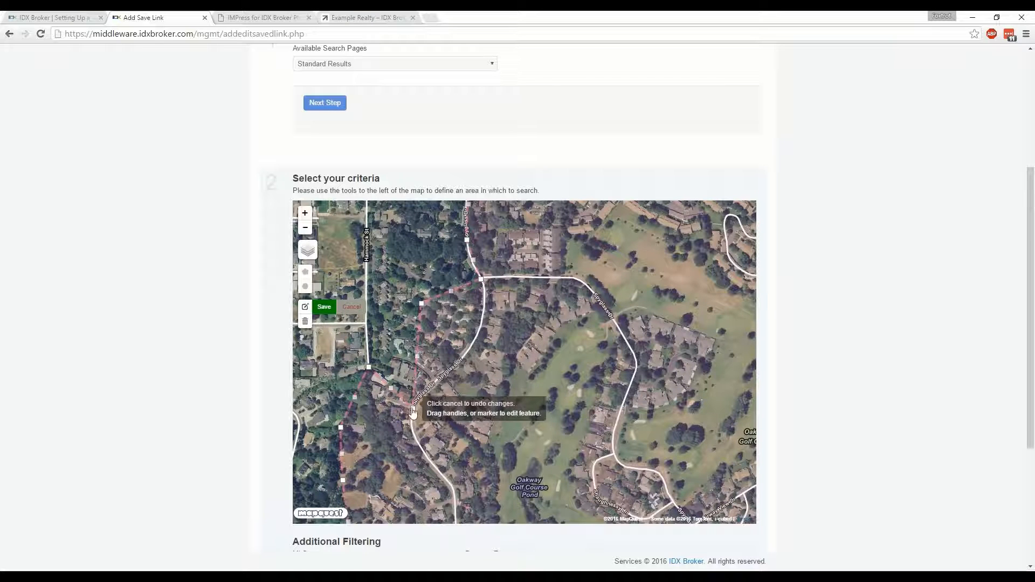
left_click_drag(412, 408, 392, 333)
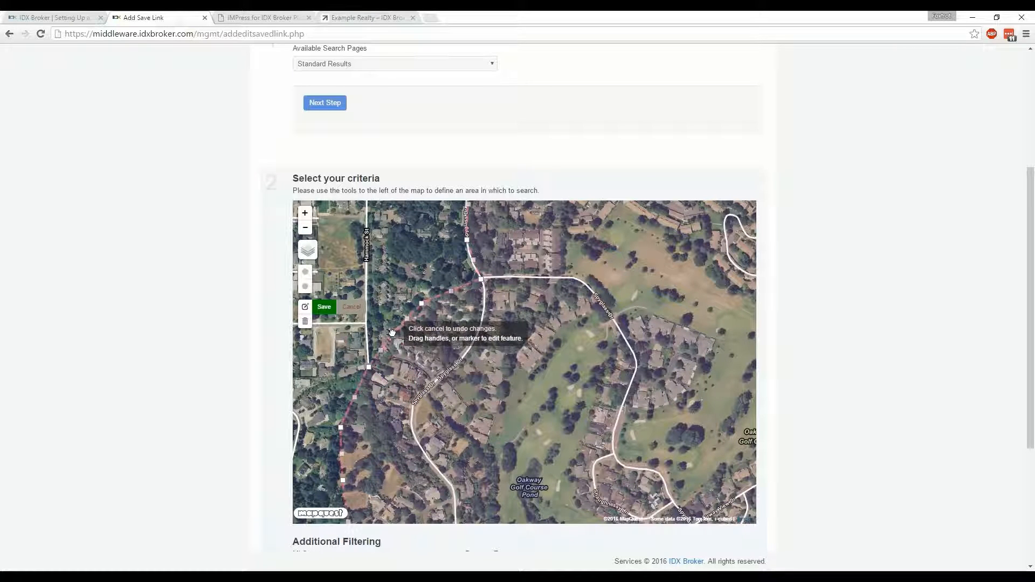
Check the whole reshaped polygon around Oakway Golf Course and save the shape edits
left_click_drag(485, 323, 448, 428)
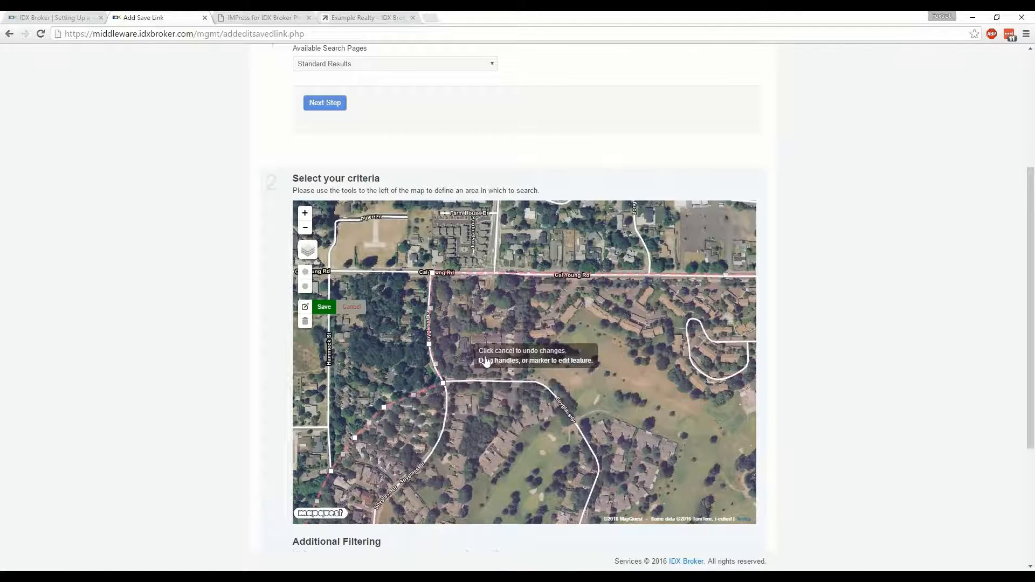
scroll(484, 337, "down", 2)
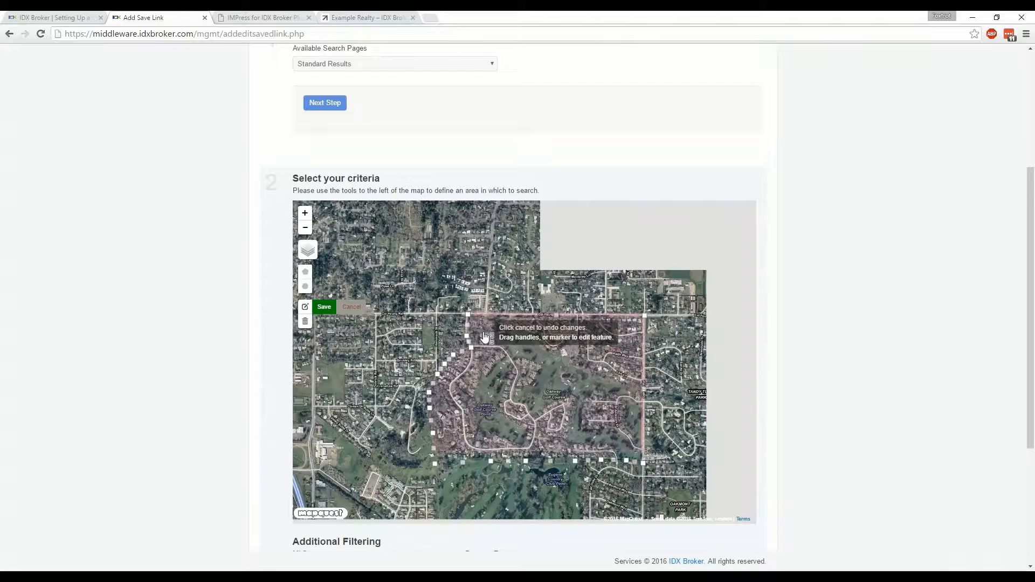
left_click_drag(484, 358, 451, 338)
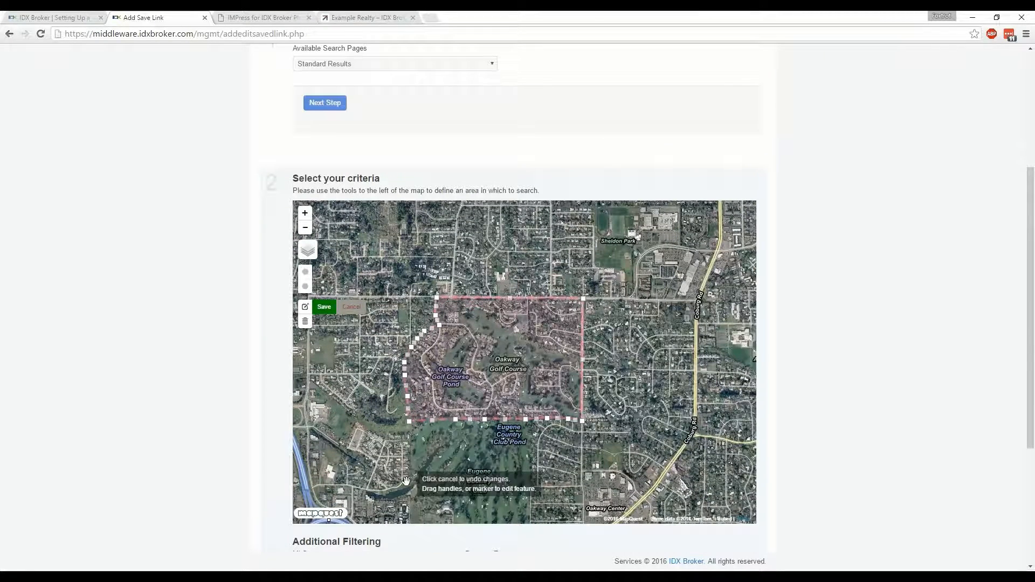
left_click_drag(400, 475, 385, 437)
left_click_drag(515, 432, 518, 482)
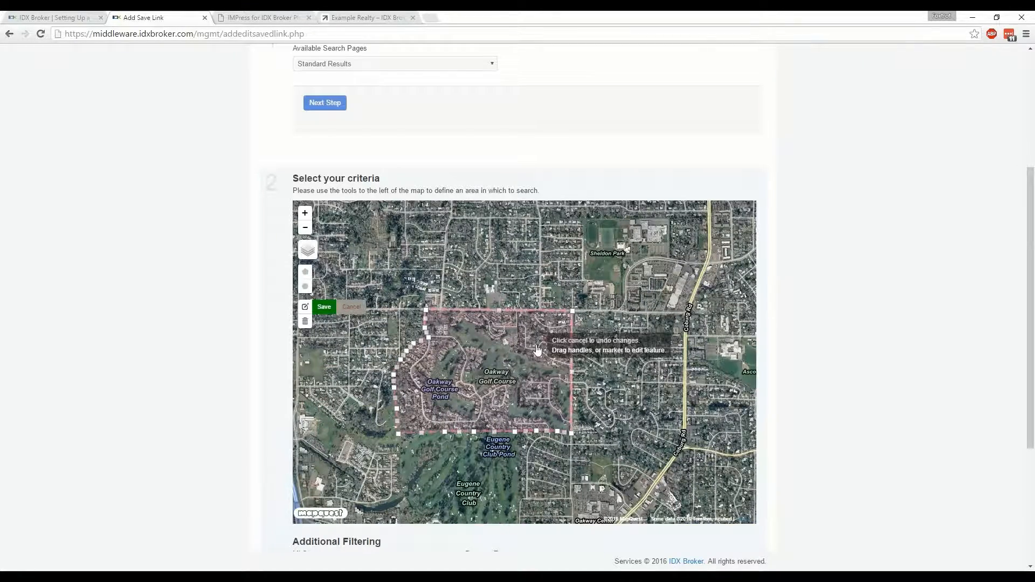
left_click_drag(534, 350, 541, 350)
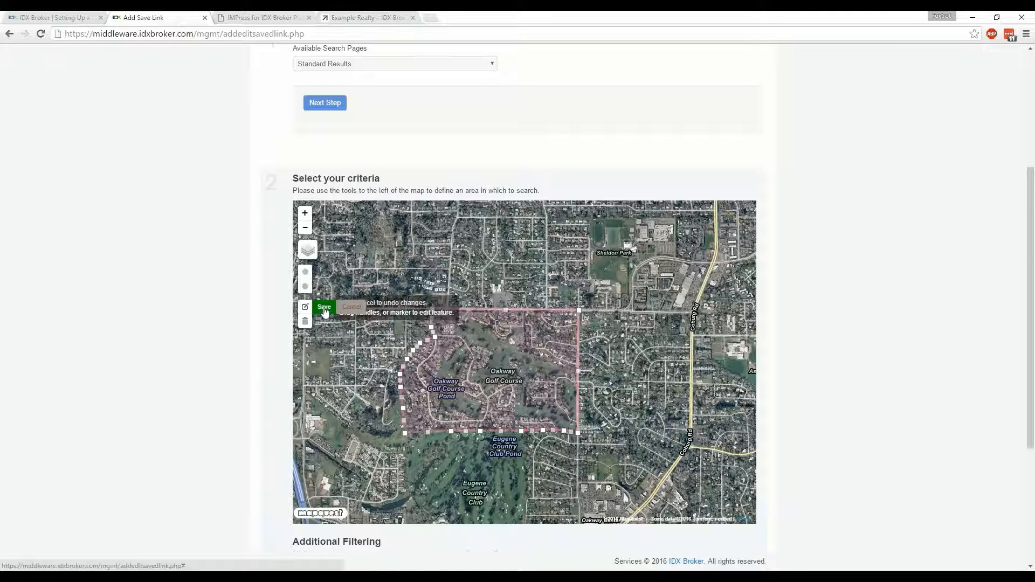
left_click(324, 308)
Display the polygon on the Satellite and plain Map layers and check its location within the wider Eugene area
mouse_move(313, 263)
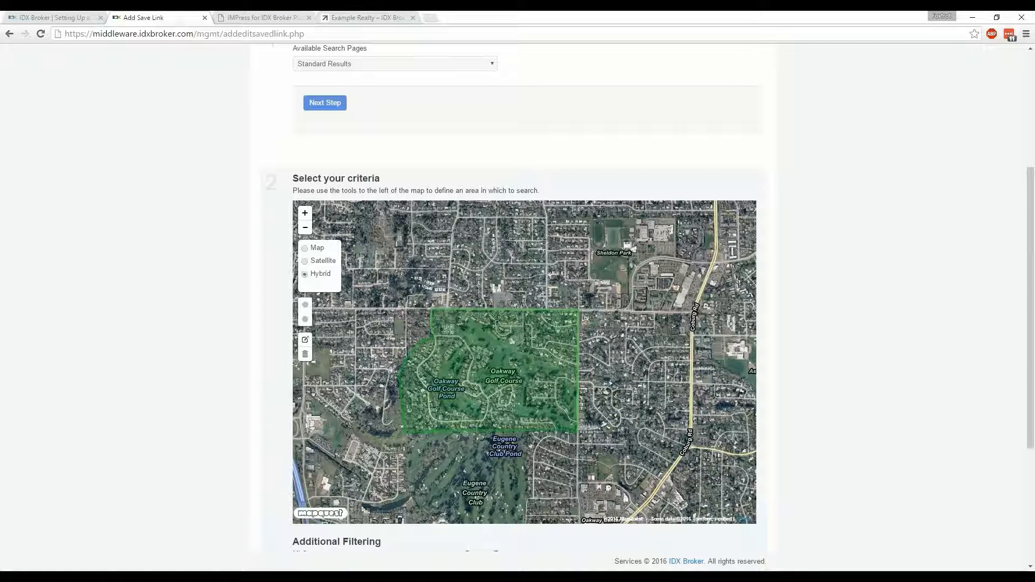
left_click(318, 263)
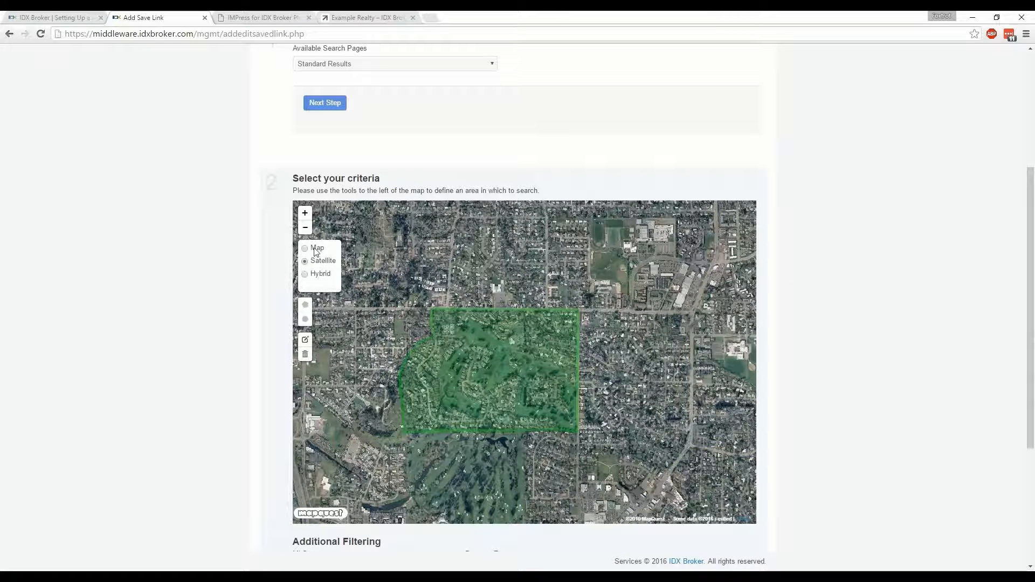
left_click(317, 251)
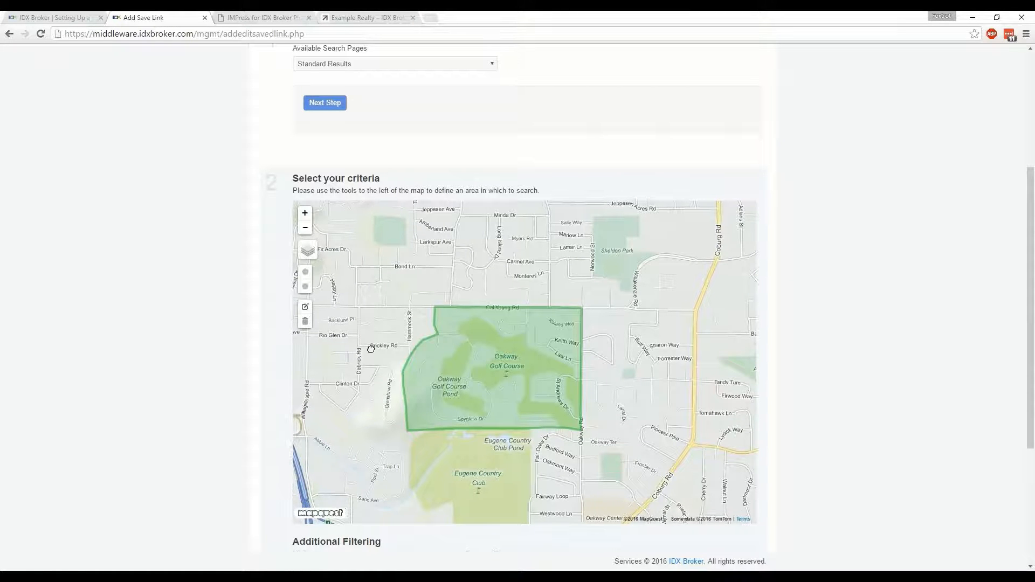
left_click_drag(371, 349, 409, 338)
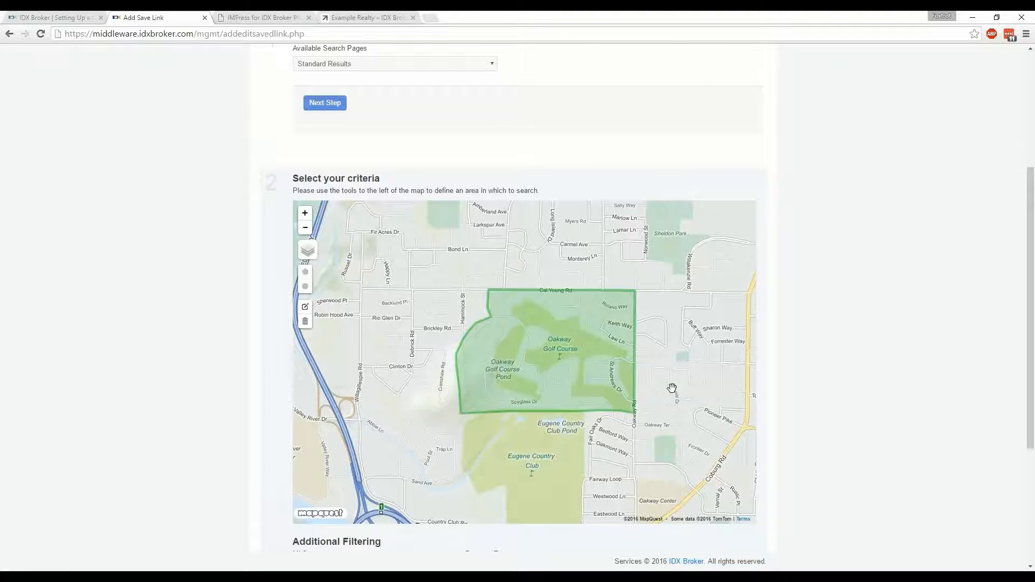
scroll(672, 388, "down", 1)
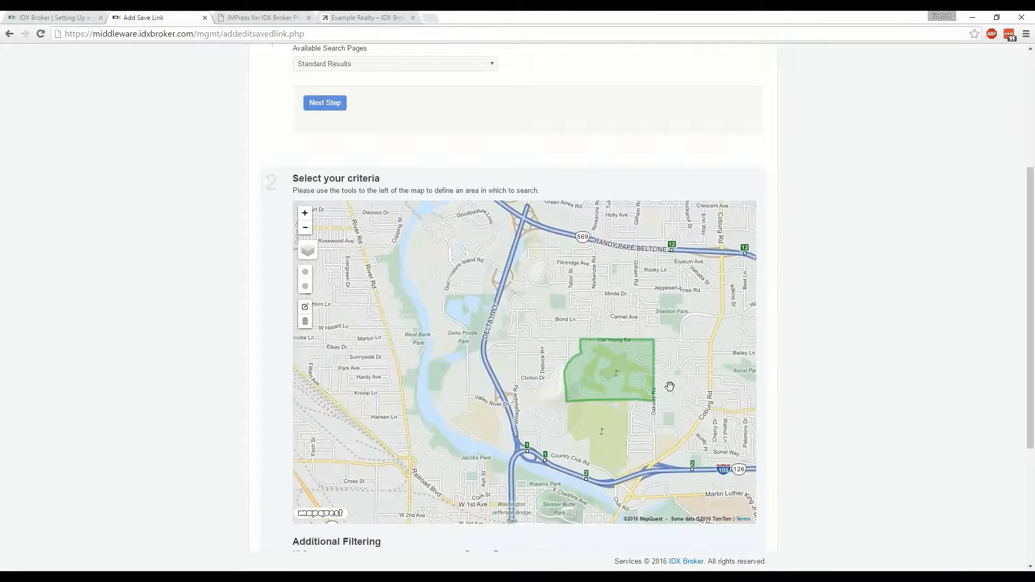
left_click_drag(651, 384, 604, 378)
scroll(605, 378, "down", 1)
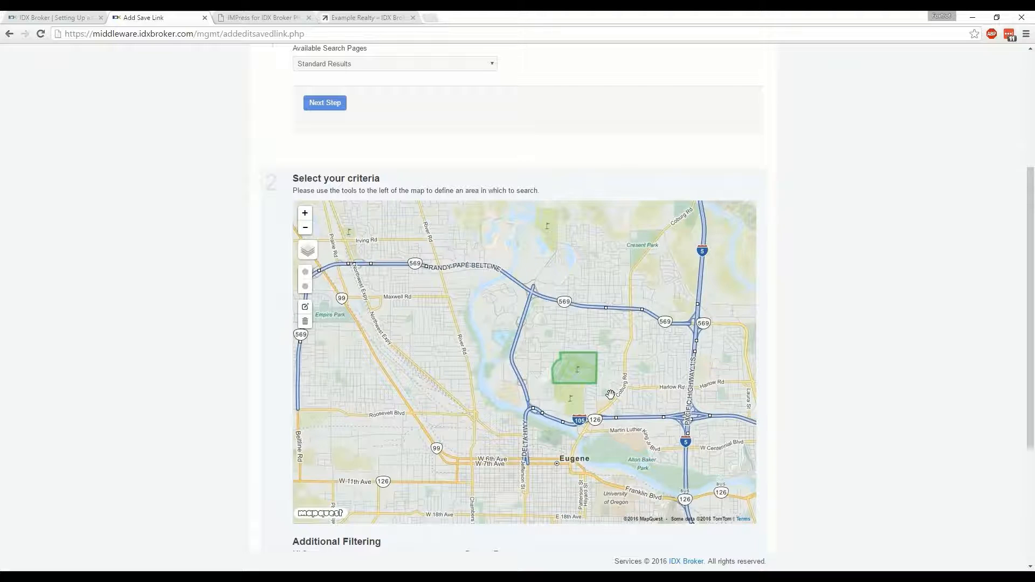
left_click_drag(610, 394, 548, 384)
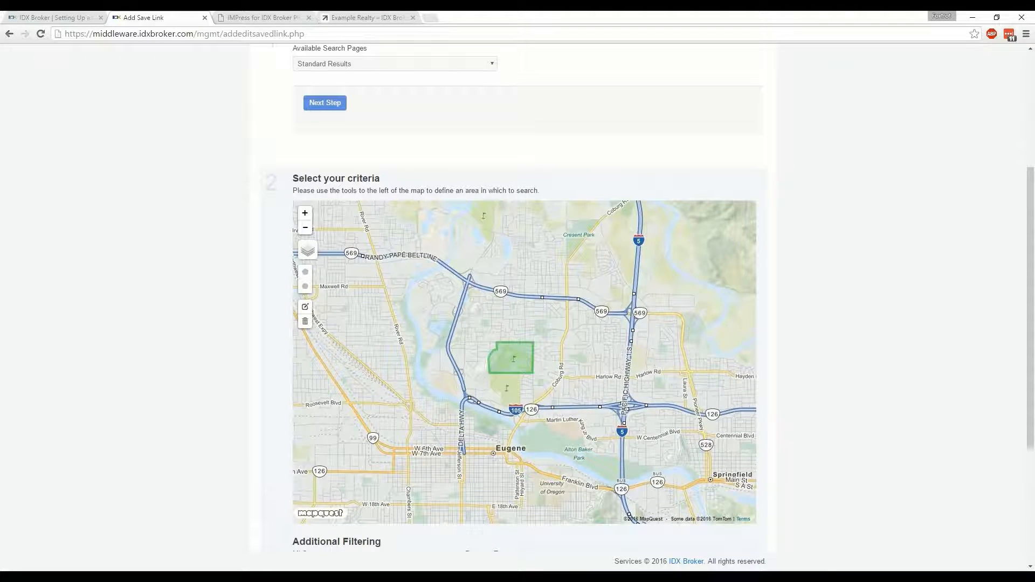
Filter the link's listings to the RMLS with the Residential property type
scroll(840, 373, "down", 2)
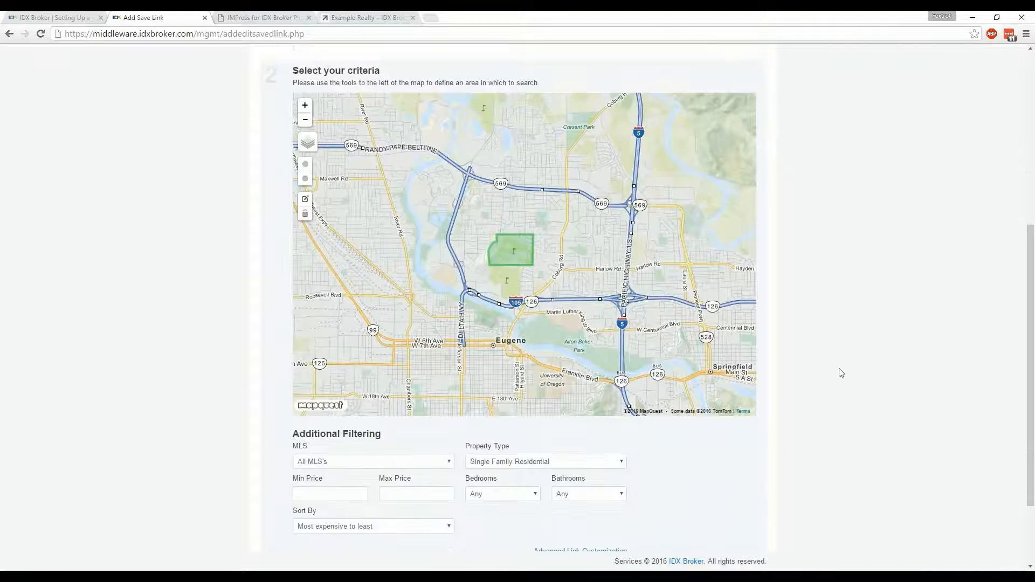
scroll(841, 373, "down", 2)
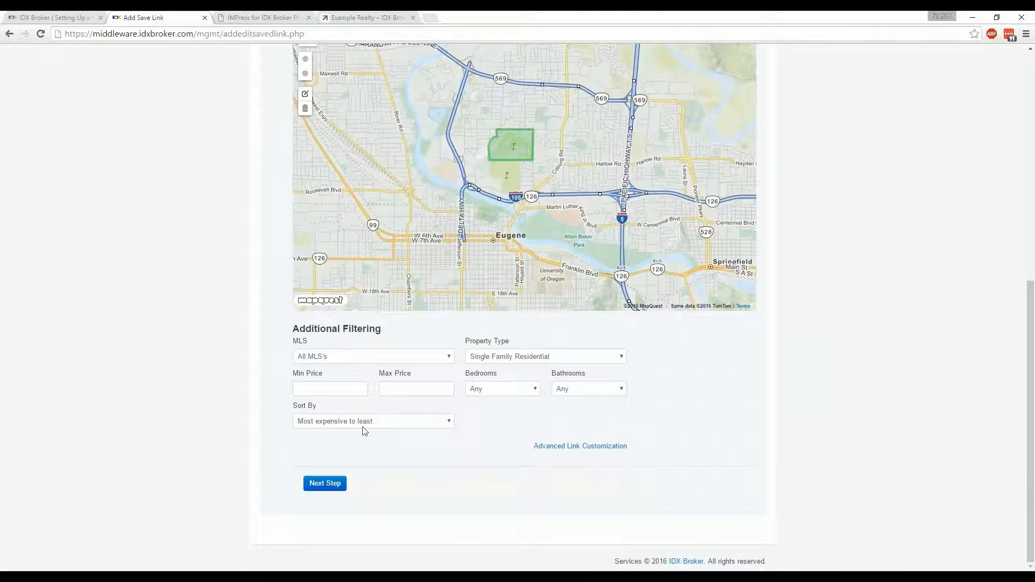
left_click(333, 360)
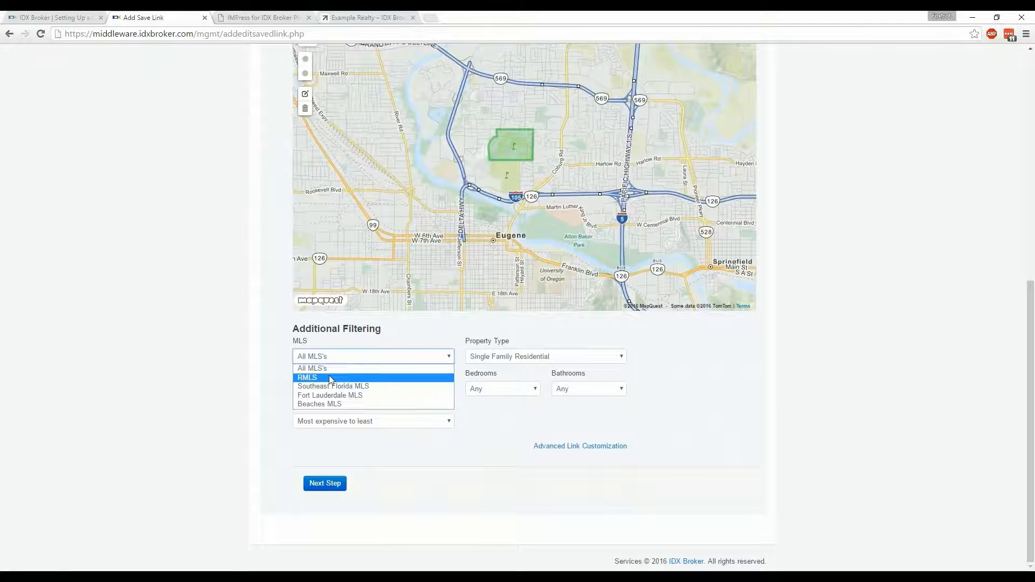
left_click(331, 378)
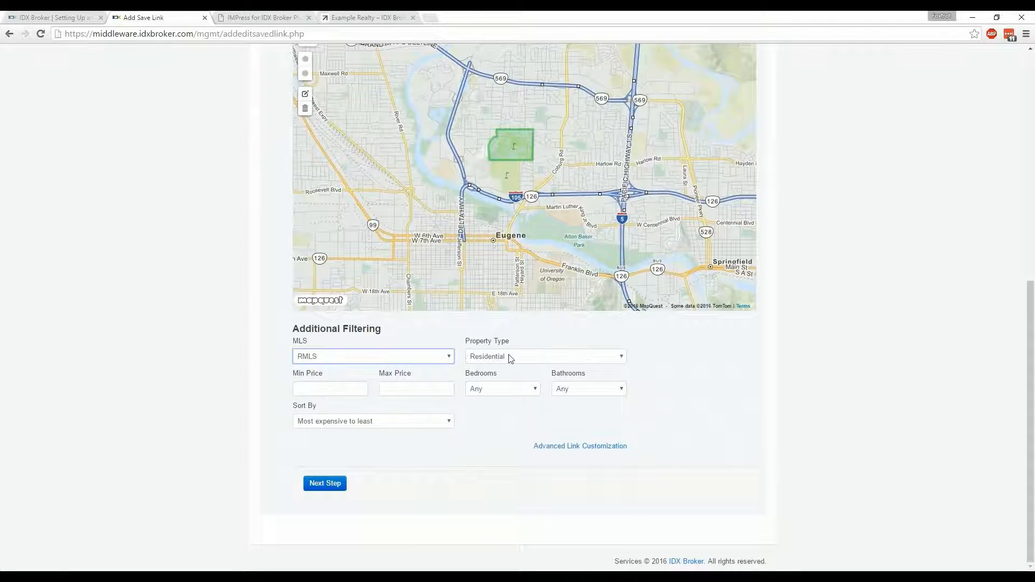
left_click(509, 356)
left_click(510, 357)
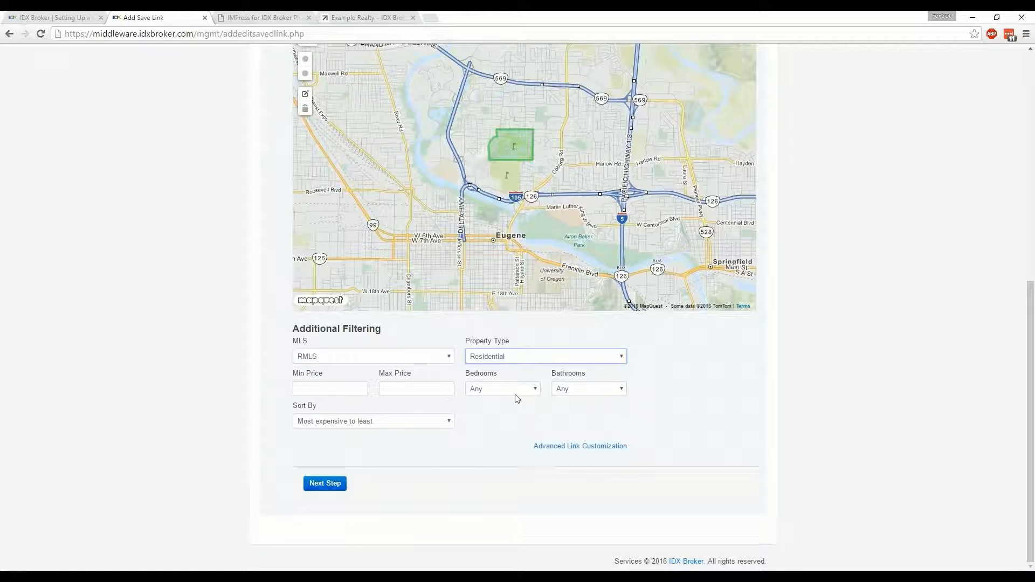
Sort the results by Newest Listings and continue to naming the search
left_click(396, 423)
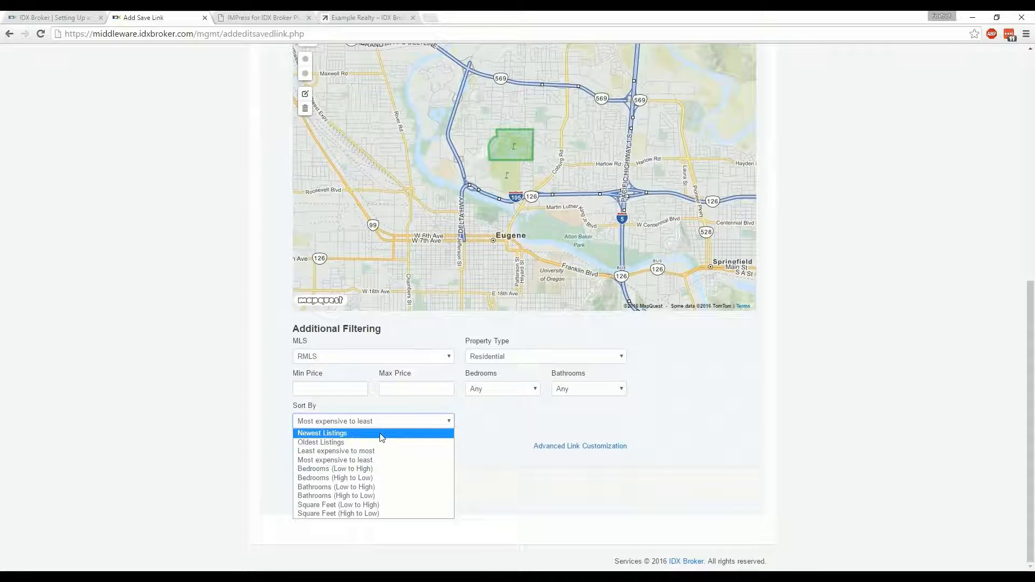
left_click(381, 434)
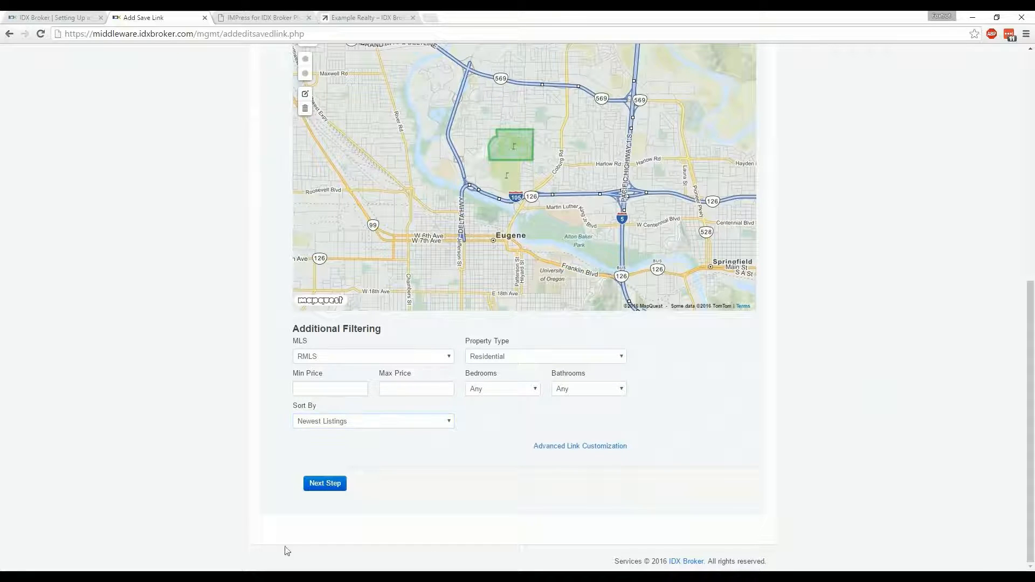
left_click(325, 484)
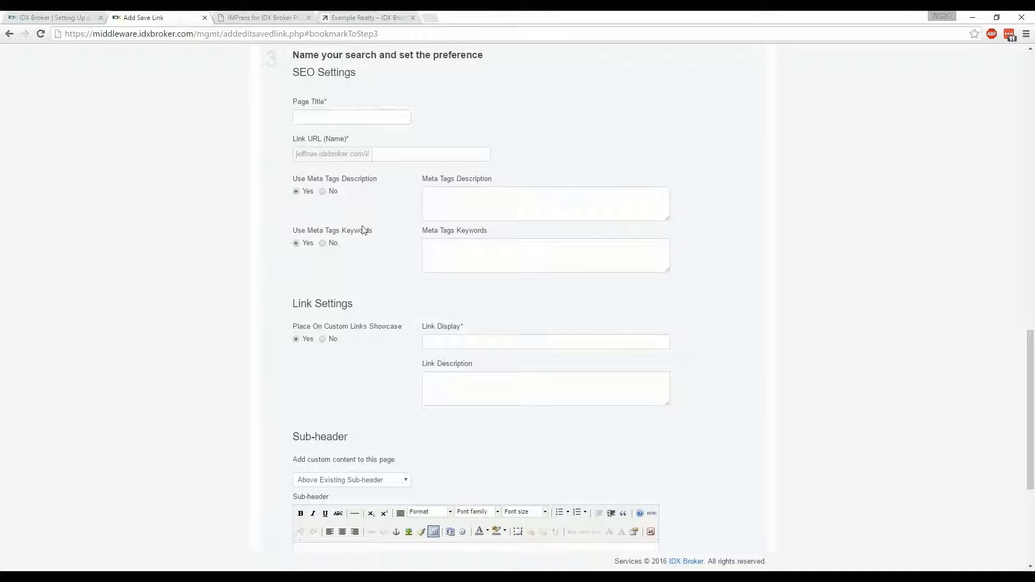
Enter "Oakway Golf Course Real Estate" as the saved link's page title
left_click(346, 114)
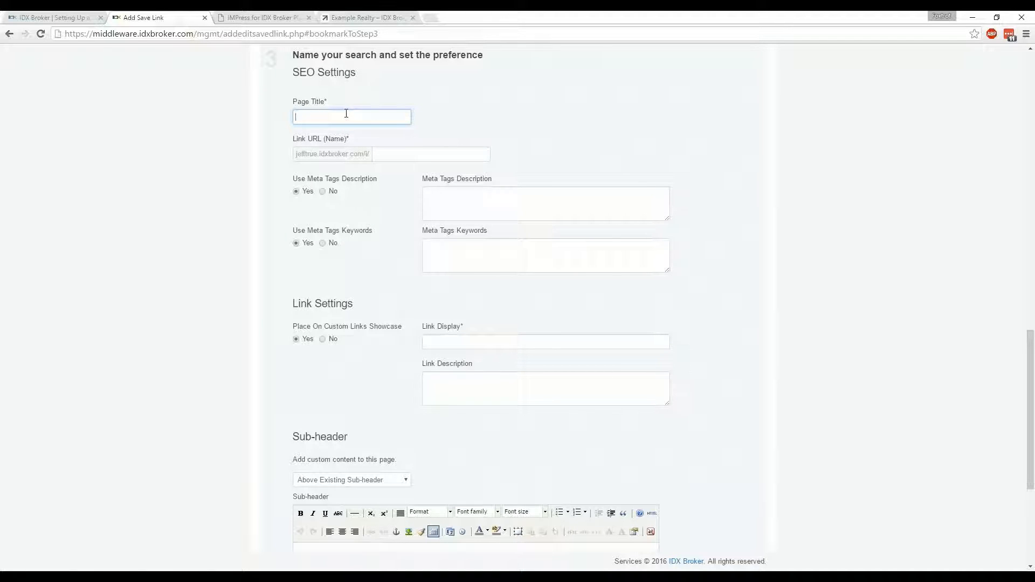
type("Oakway Golf ")
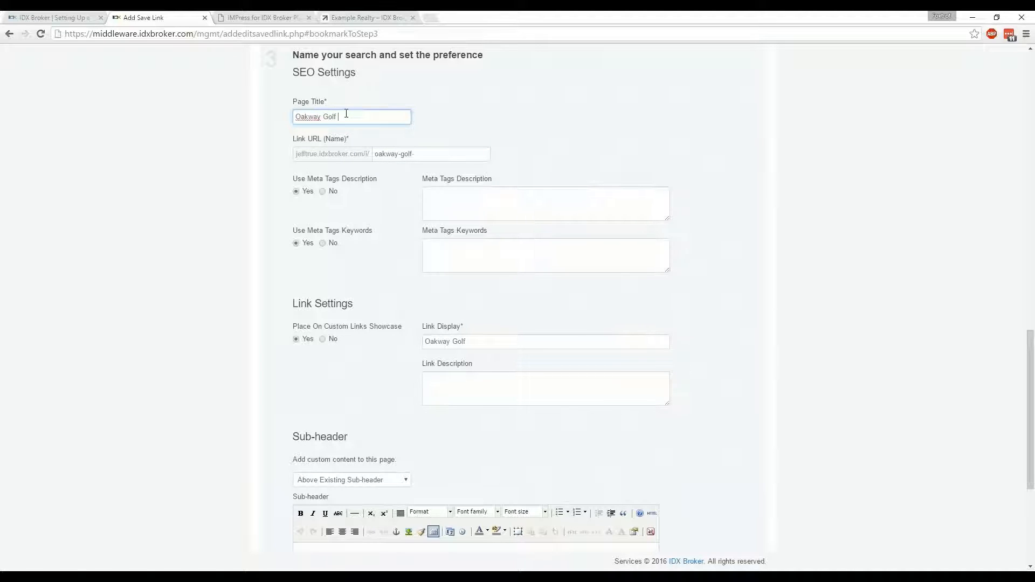
type("Course Real Es")
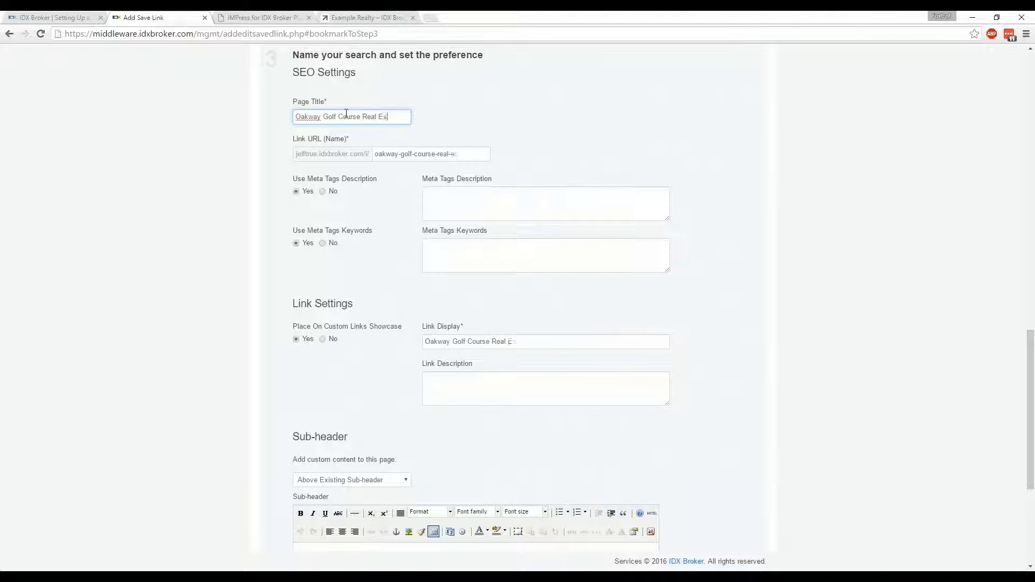
type("tate")
Add a centered sub-header reading "Call me at", the contact phone number and "to schedule a showing"
scroll(803, 281, "down", 1)
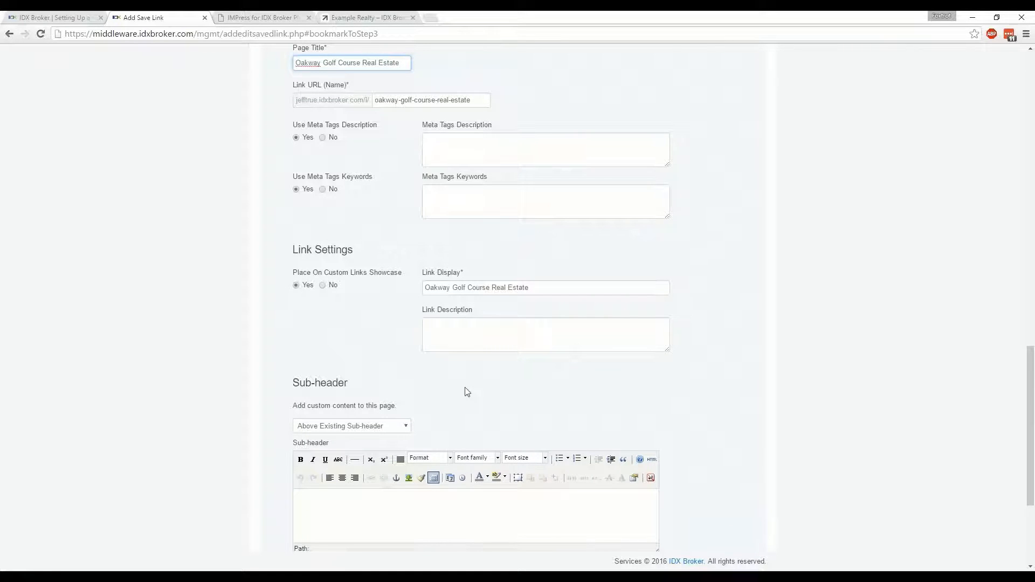
scroll(467, 393, "down", 3)
left_click(458, 352)
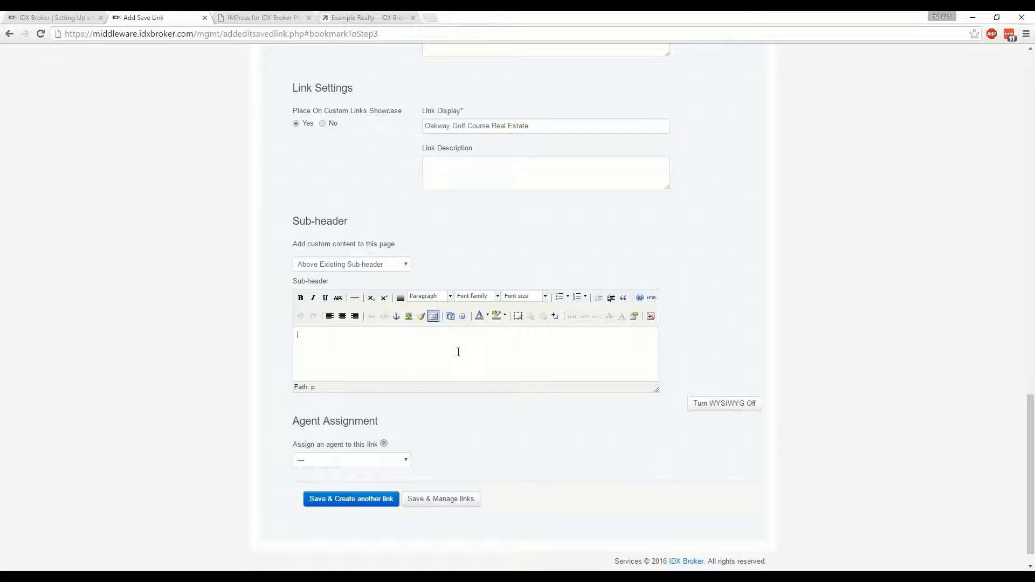
left_click(458, 347)
left_click(341, 315)
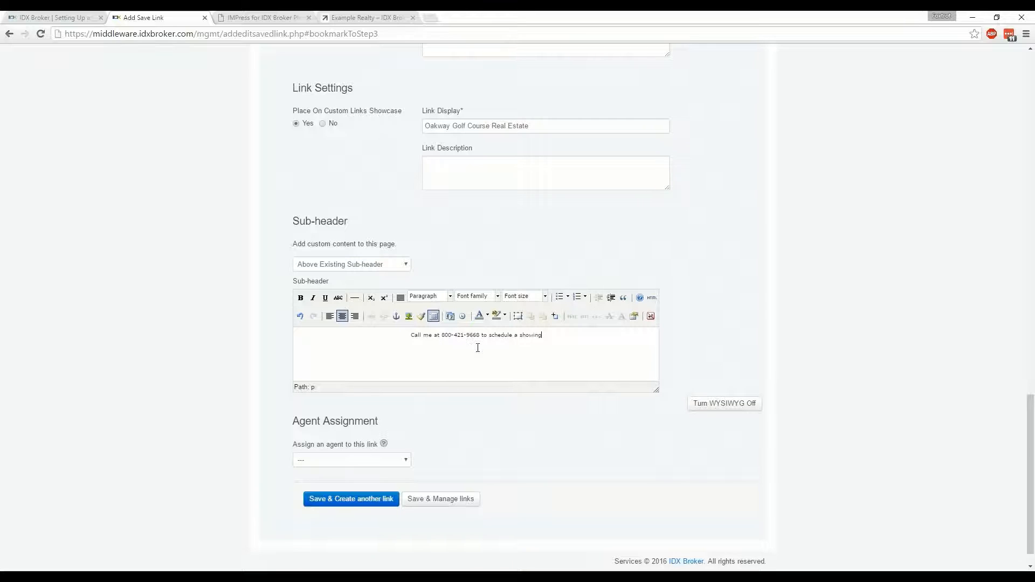
Set the whole sub-header text to font size 4 (14pt)
left_click_drag(542, 335, 410, 334)
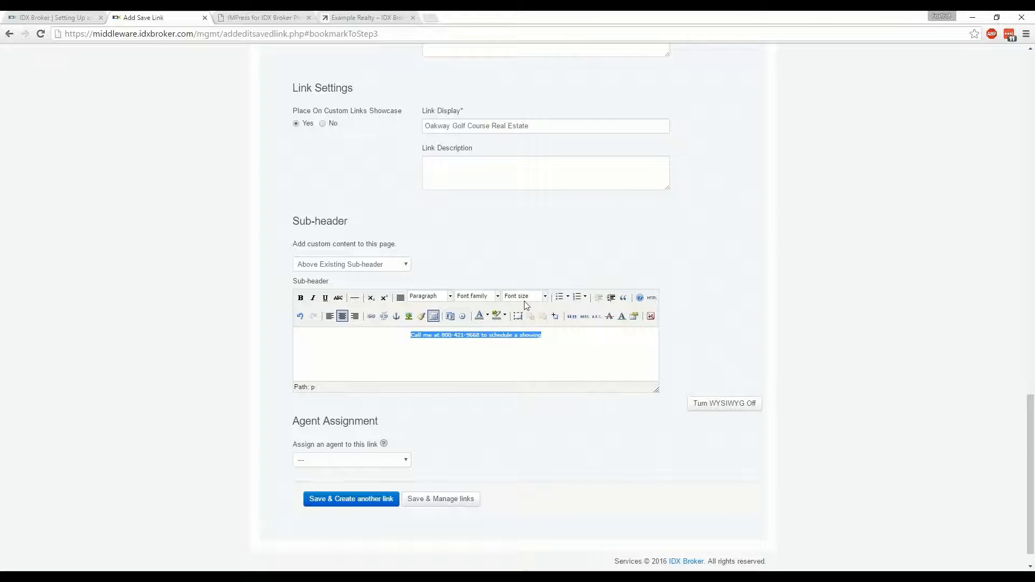
left_click(547, 296)
left_click(524, 365)
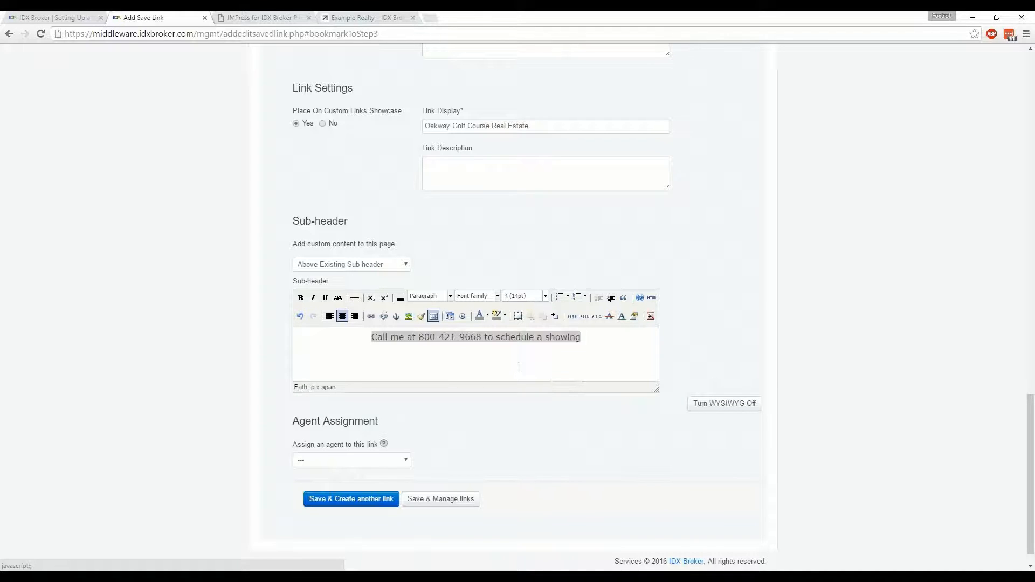
left_click(509, 354)
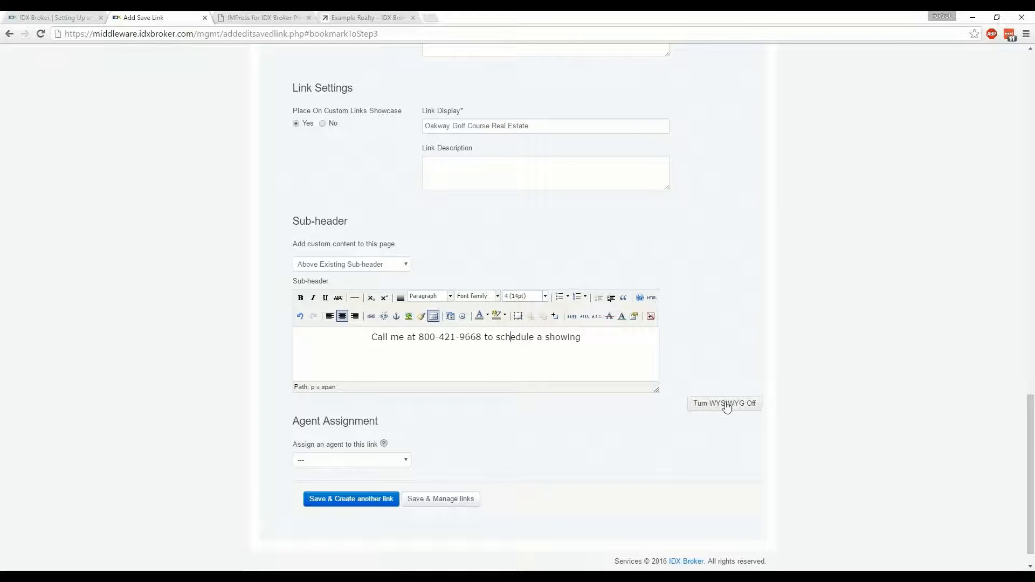
Assign the second listed agent to the Oakway Golf Course link and save it, returning to the saved links list
left_click(324, 460)
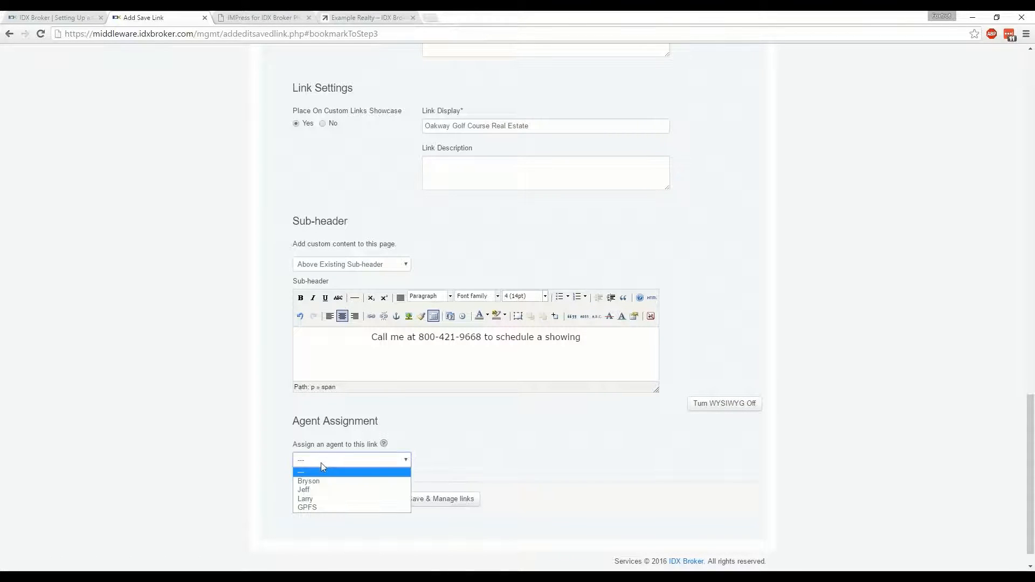
left_click(305, 490)
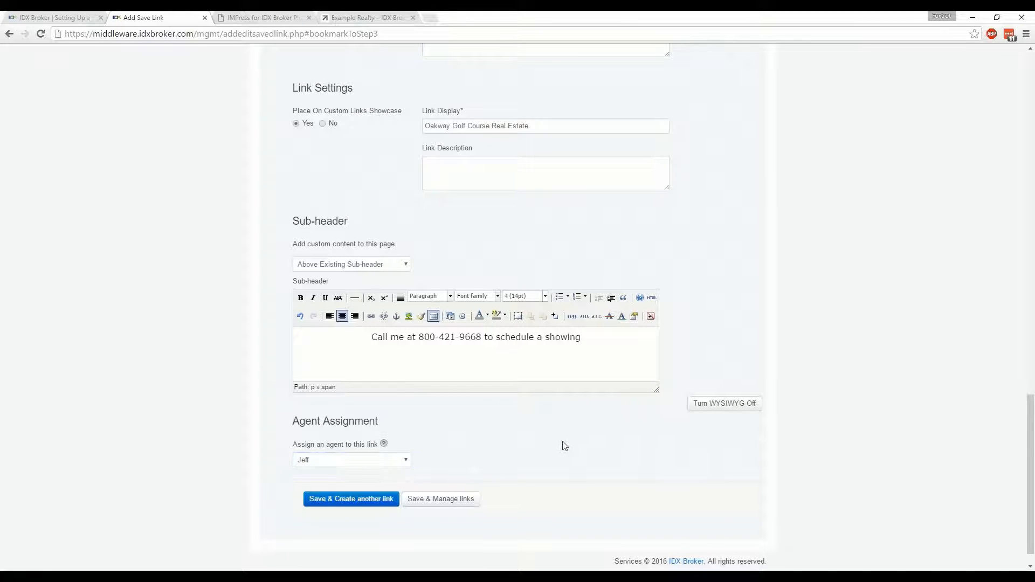
scroll(560, 441, "down", 1)
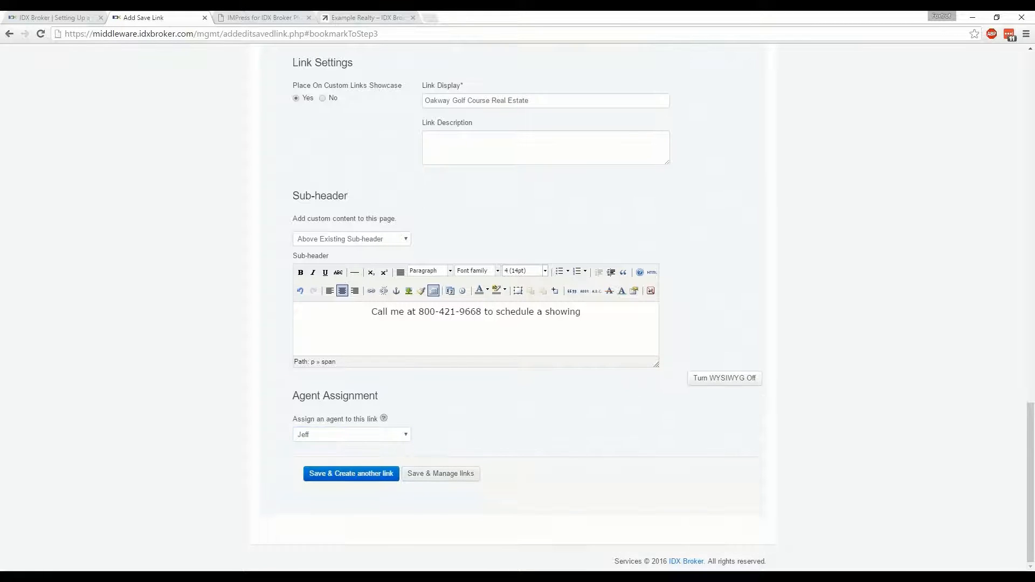
left_click(440, 475)
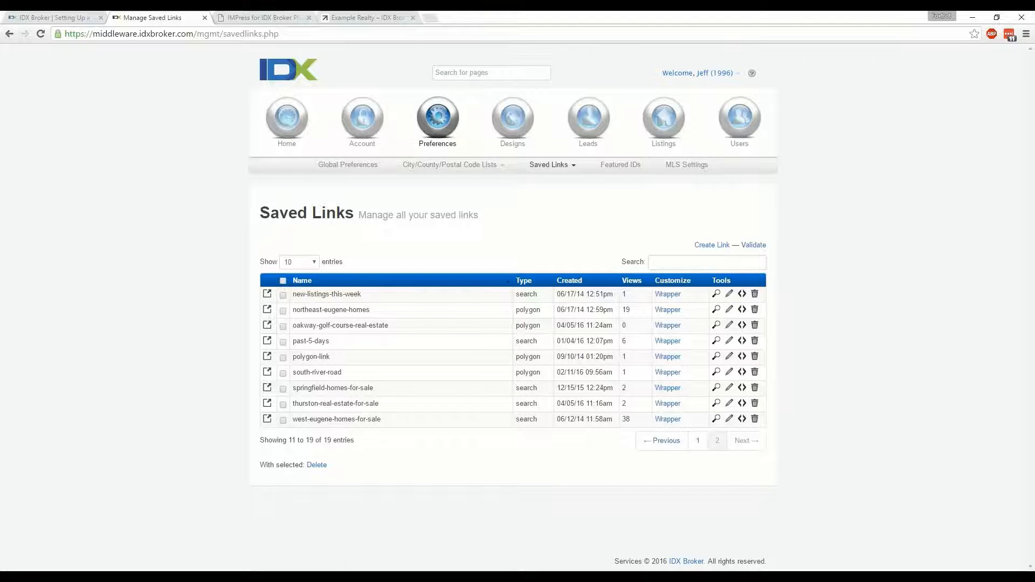
Open the oakway-golf-course-real-estate link's live page and examine its sub-header, search form, polygon map and listings
left_click_drag(543, 327, 515, 329)
left_click(716, 325)
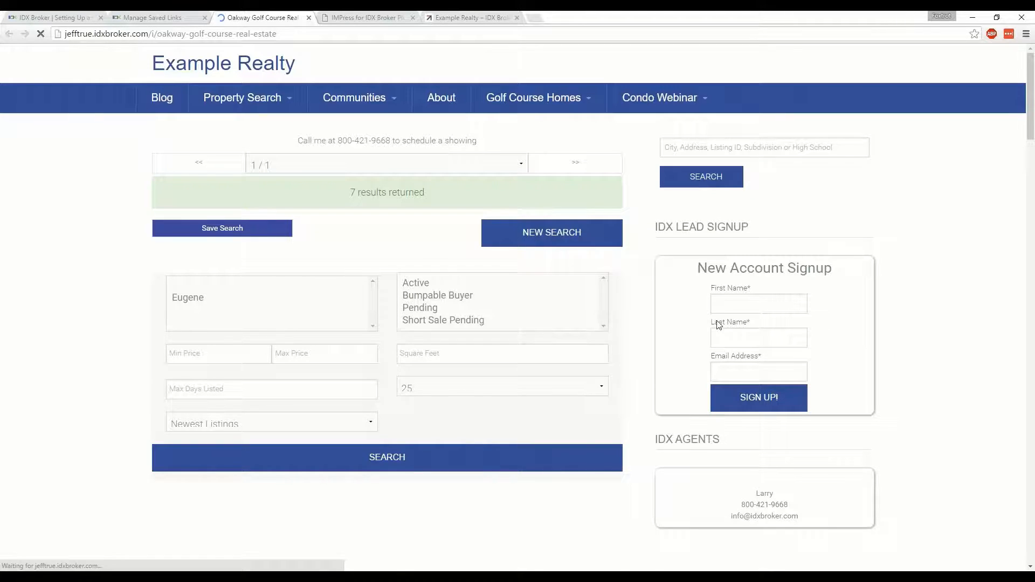
scroll(107, 414, "down", 4)
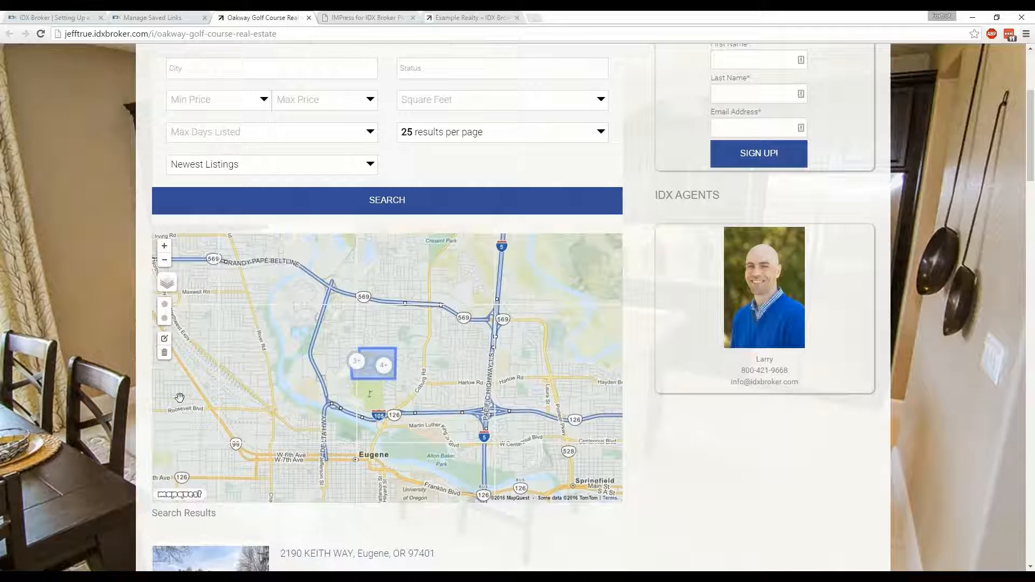
scroll(109, 407, "down", 4)
scroll(108, 406, "down", 4)
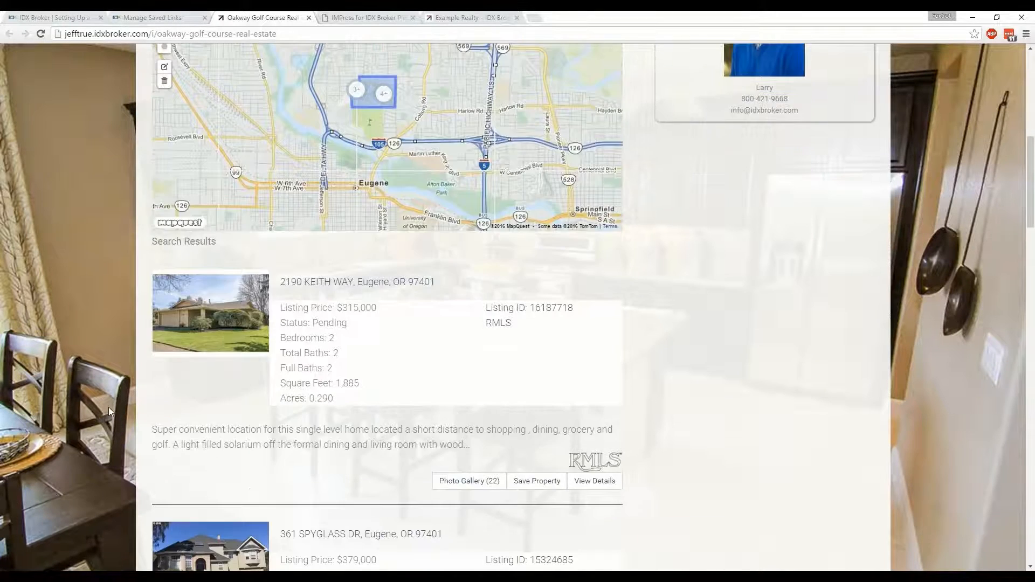
scroll(108, 406, "down", 3)
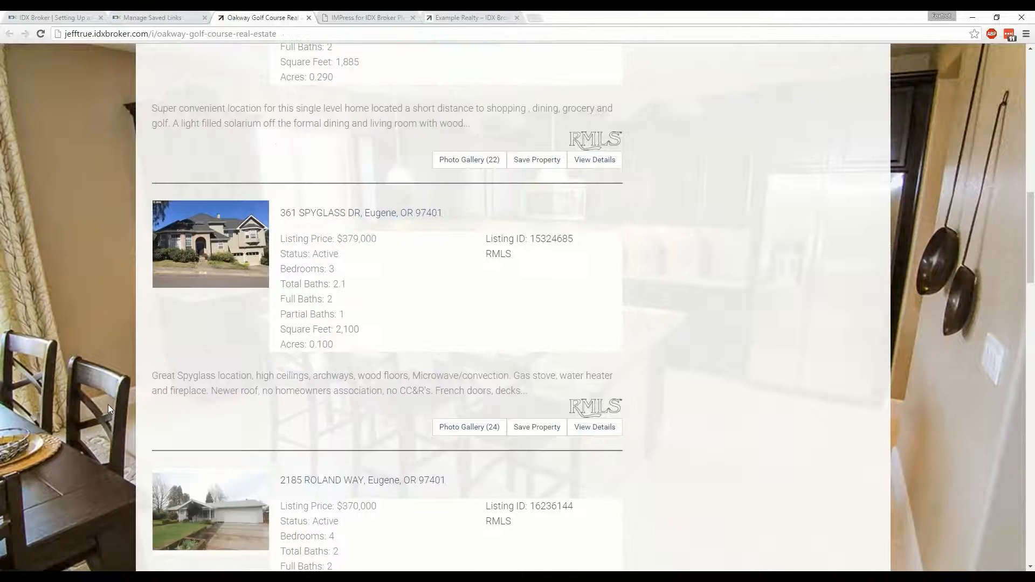
scroll(108, 404, "up", 15)
left_click_drag(298, 140, 486, 139)
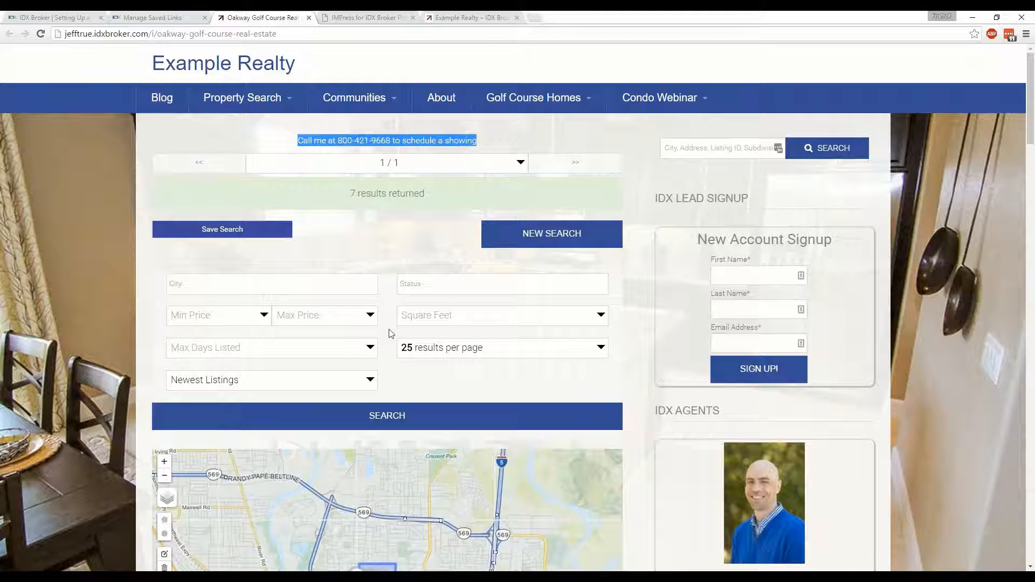
left_click(119, 342)
scroll(119, 342, "down", 3)
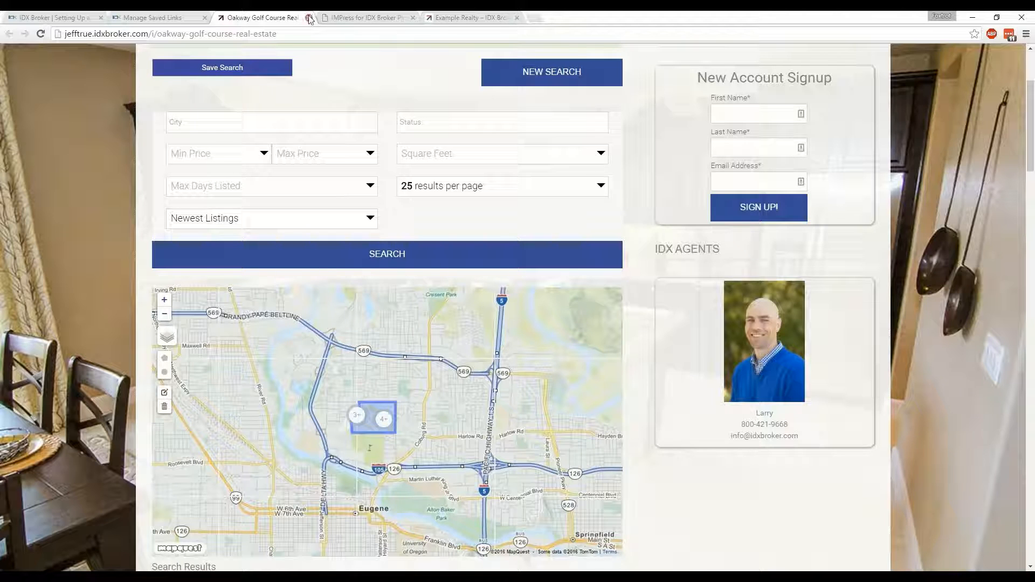
scroll(102, 231, "up", 3)
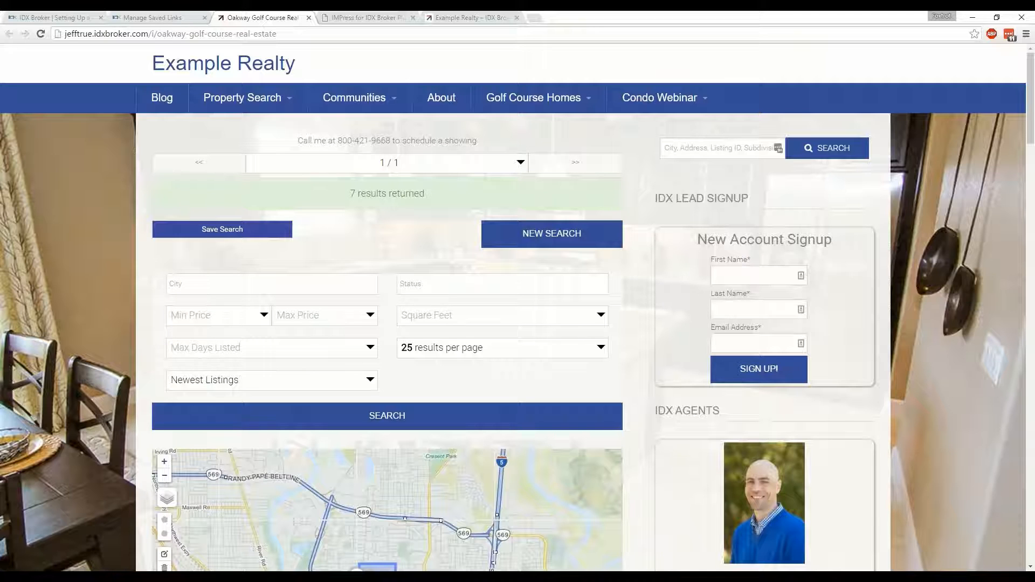
Return to the saved links manager and start a new saved link based on the Basic Search page
left_click(155, 17)
left_click(171, 173)
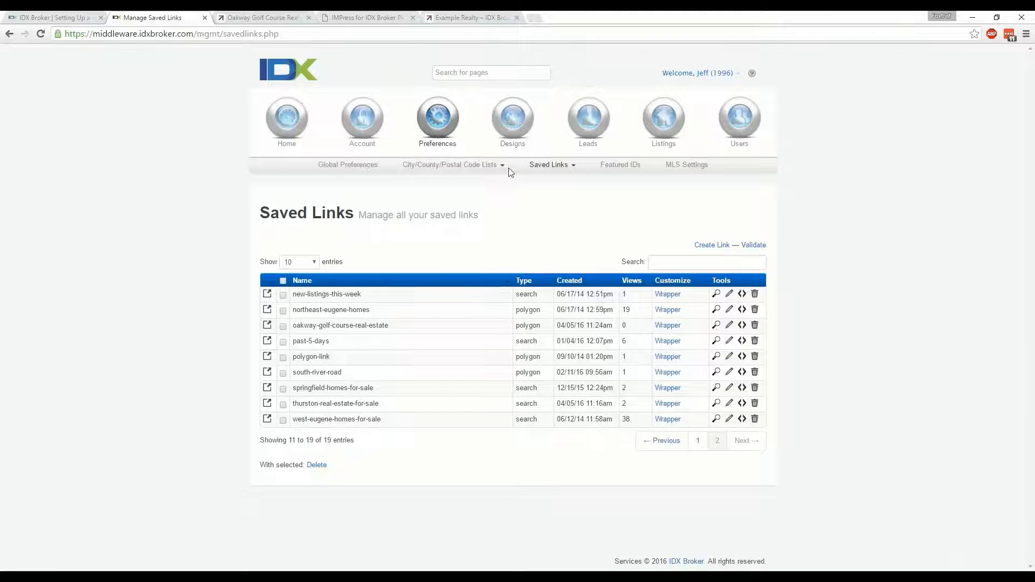
left_click(548, 165)
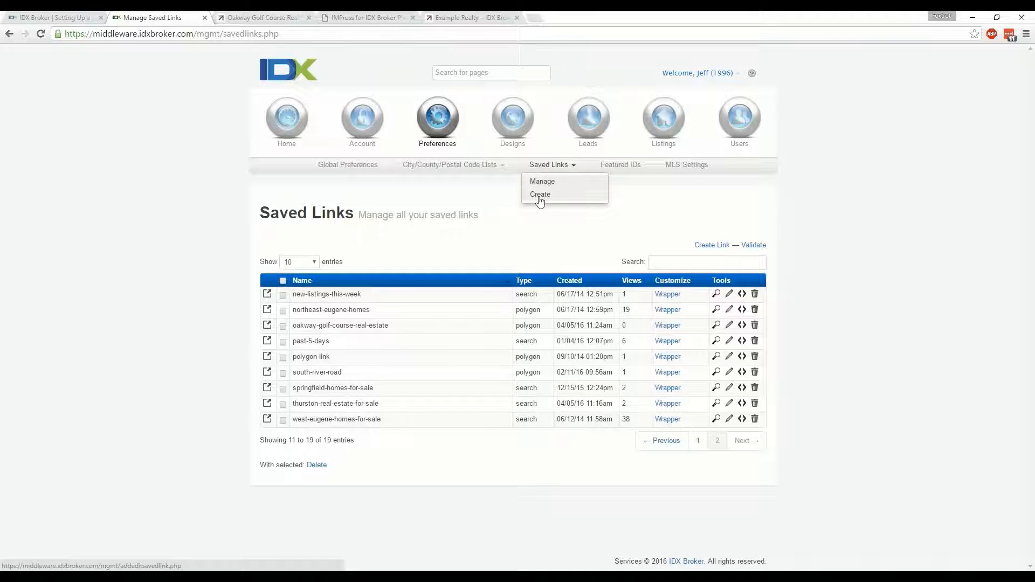
left_click(539, 195)
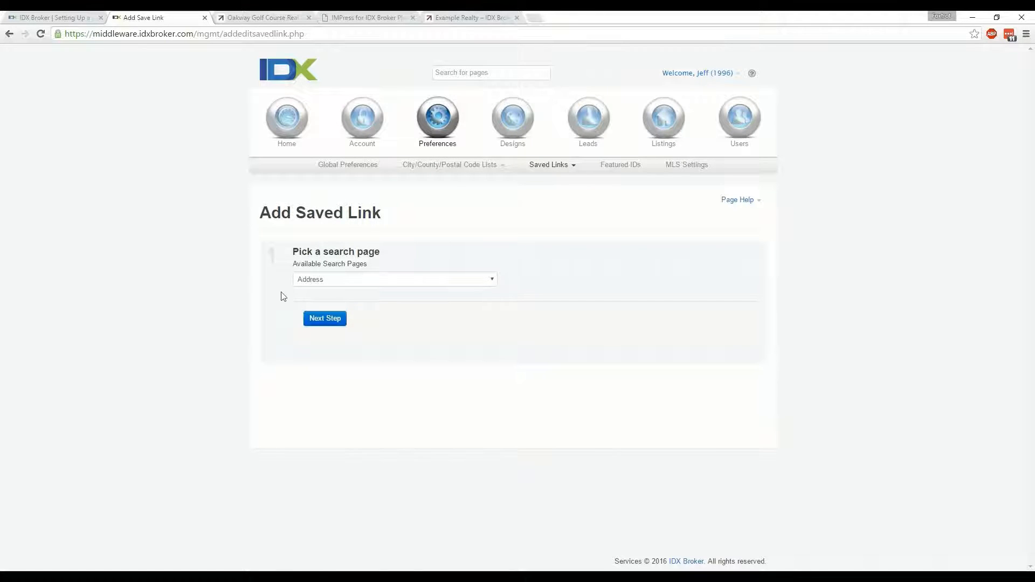
left_click(309, 284)
left_click(319, 318)
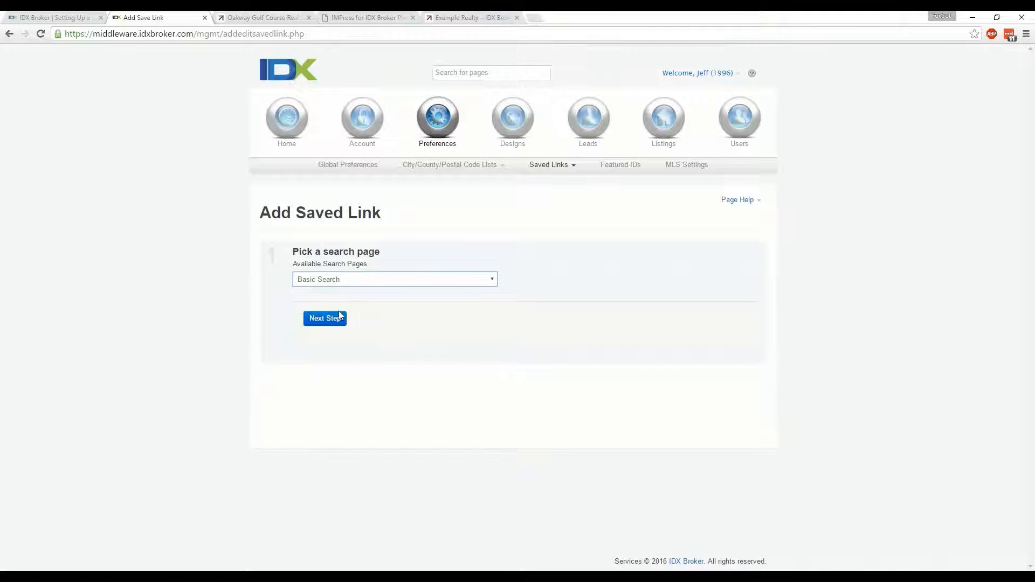
left_click(338, 316)
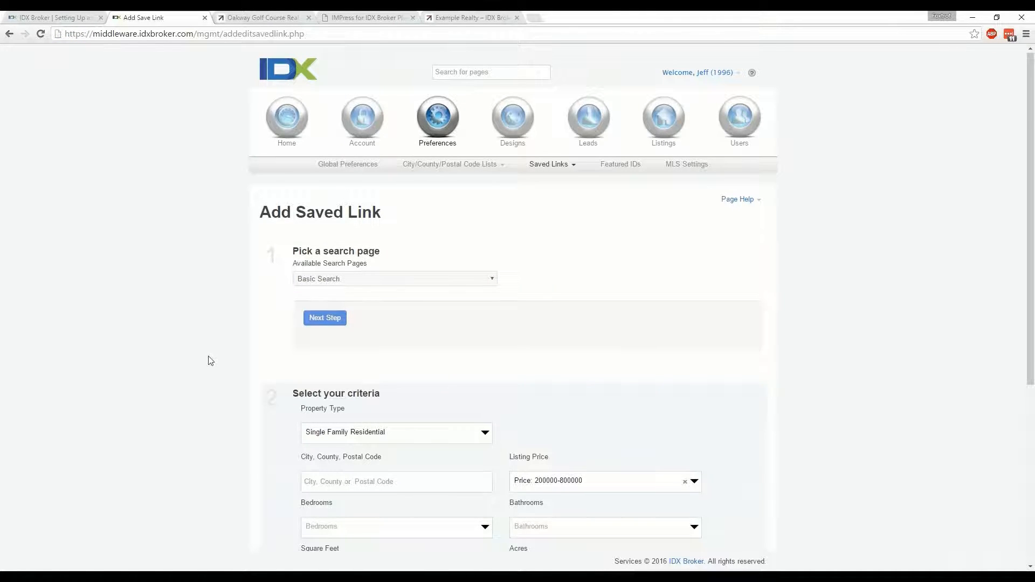
Limit the new link's search to postal codes 97401 and 97402
scroll(210, 359, "down", 2)
left_click(335, 374)
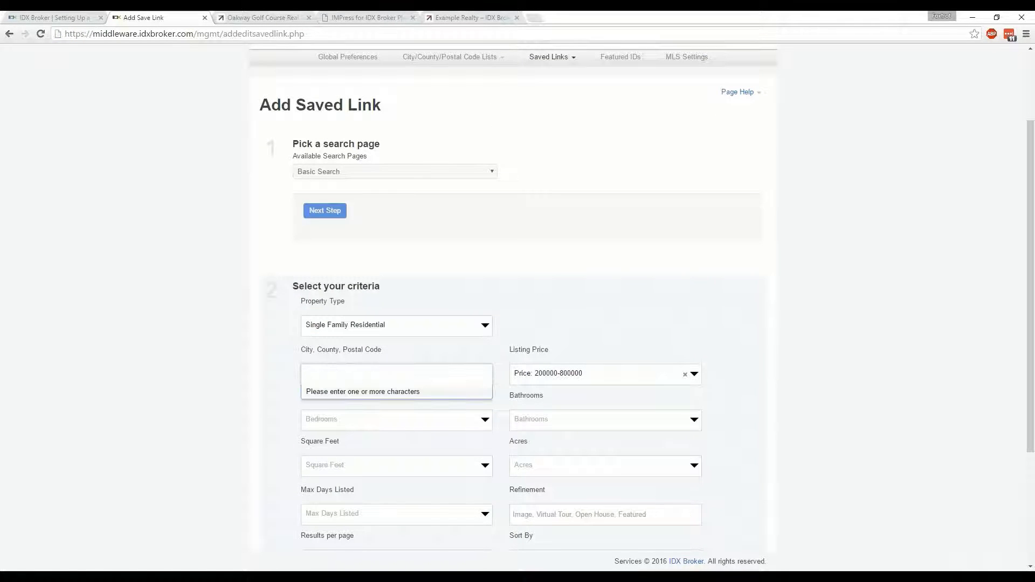
type("97401")
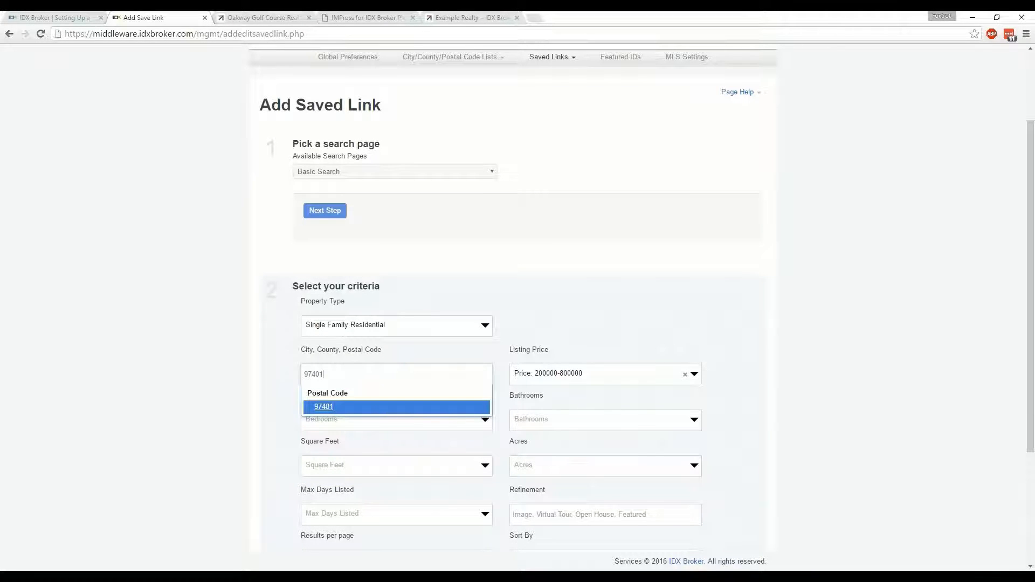
key("Return")
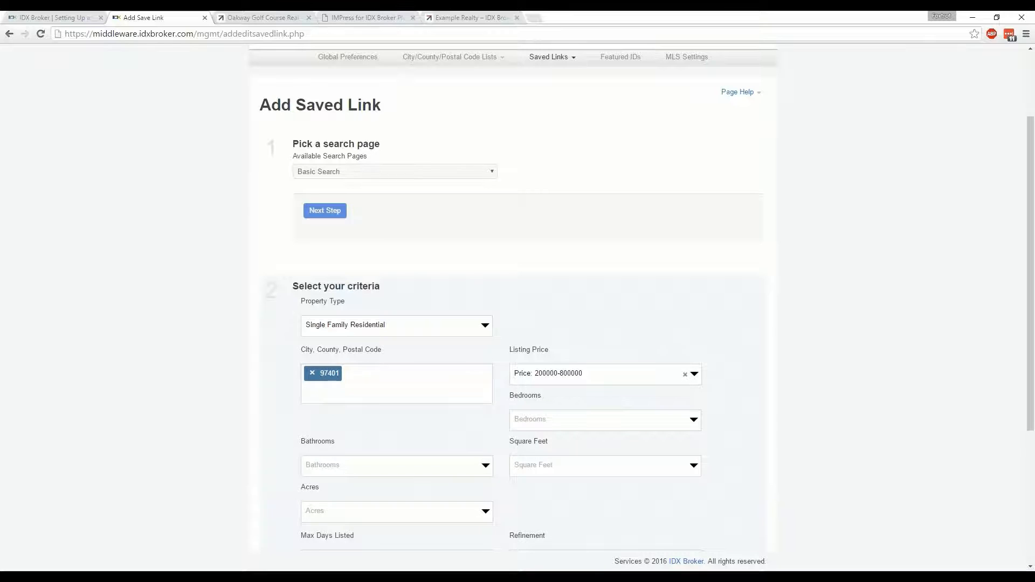
type("97402")
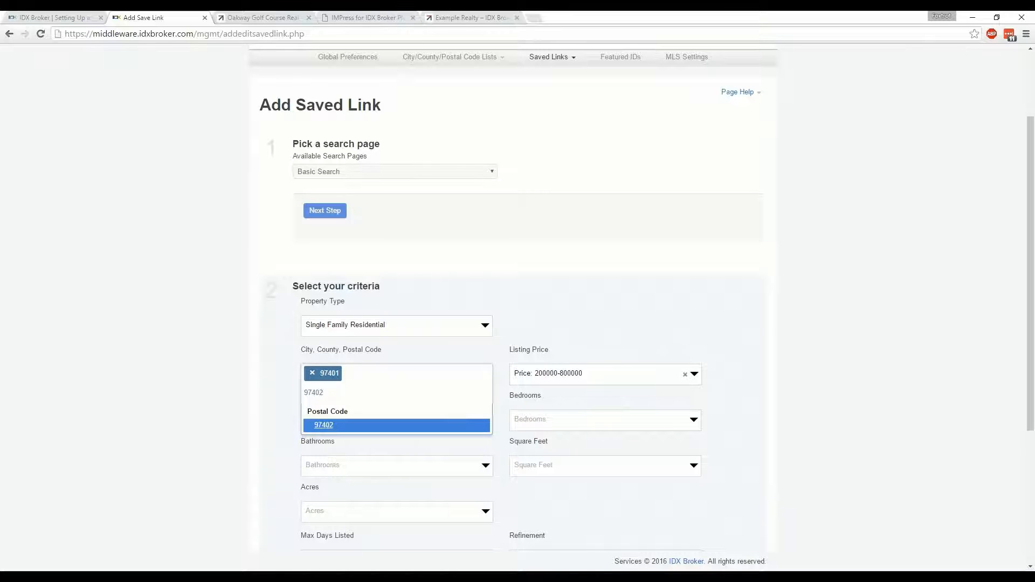
key("Return")
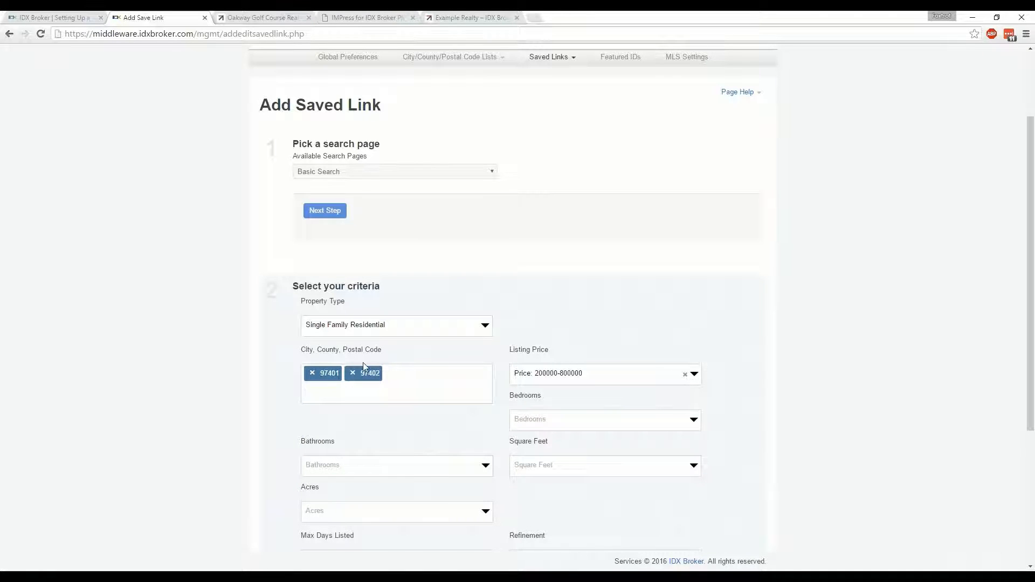
Clear the listing price range and set the maximum days listed to 5 days
left_click(685, 375)
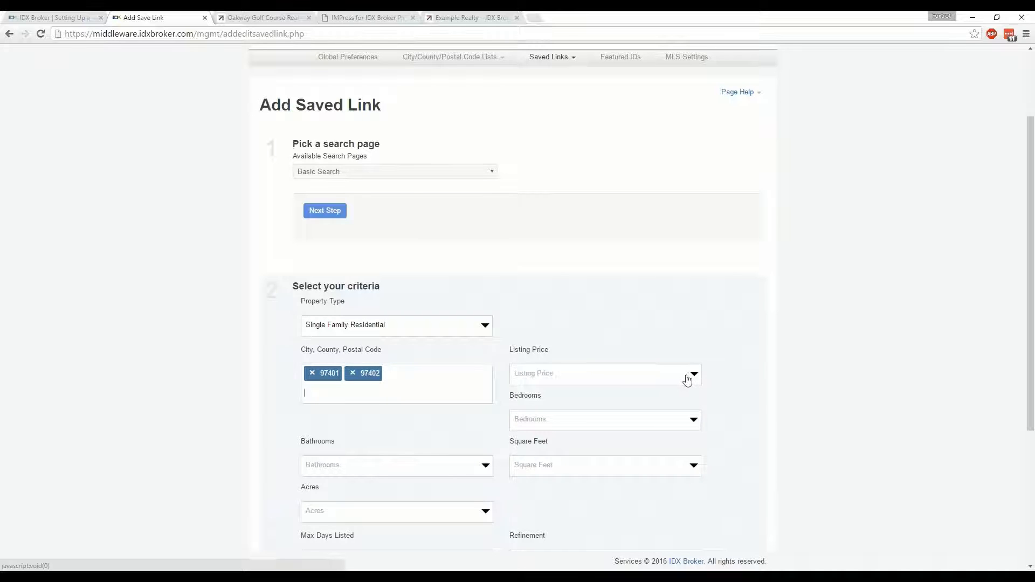
scroll(738, 392, "down", 3)
left_click(344, 402)
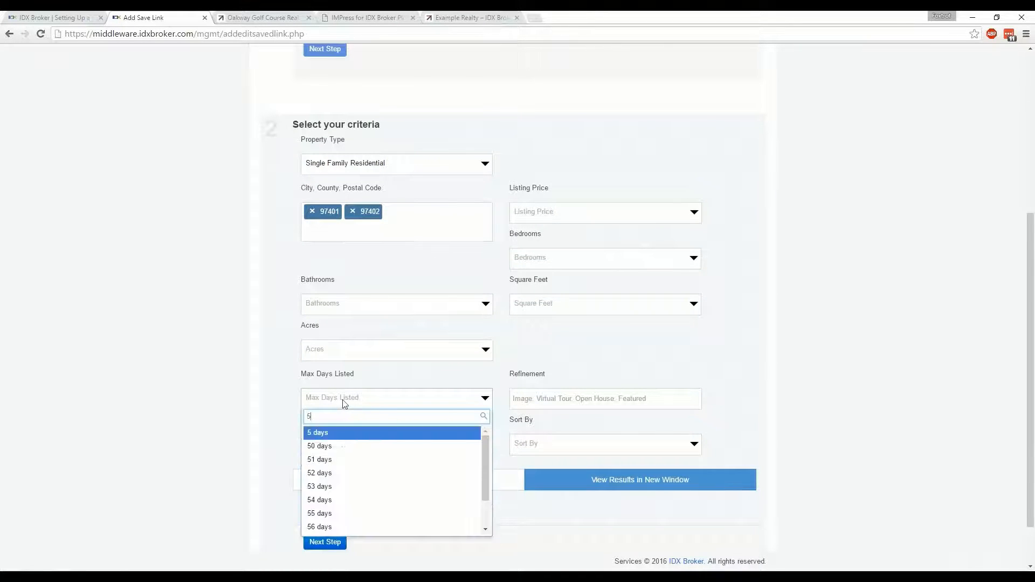
type("5")
key("Return")
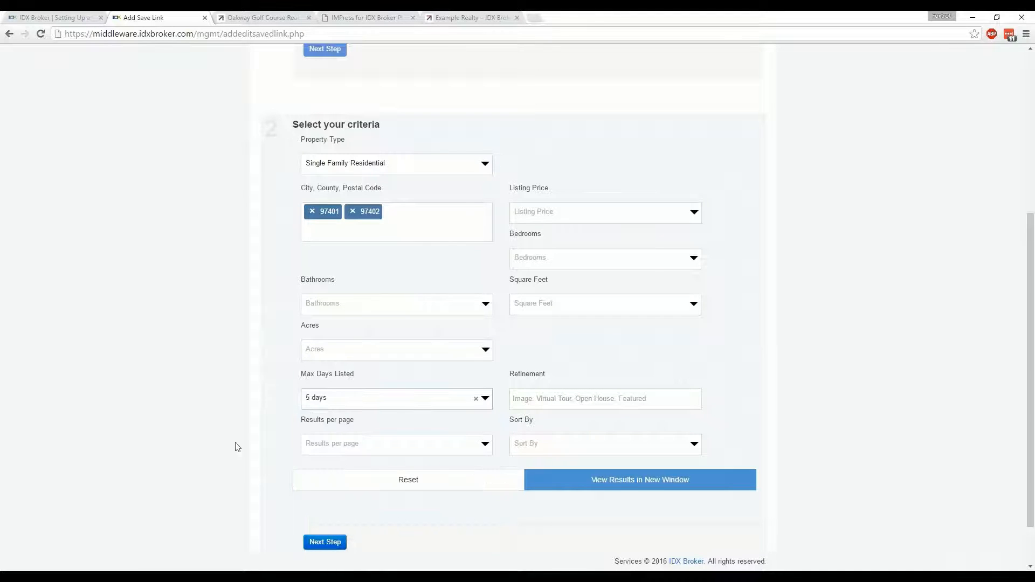
Set the search to show 10 results per page, sorted by Newest Listings
left_click(485, 445)
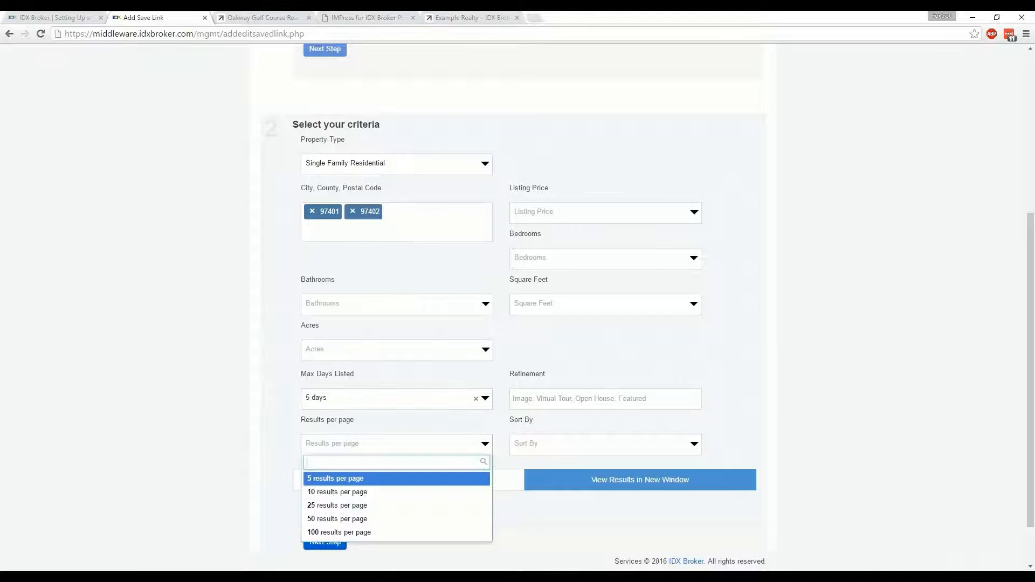
left_click(452, 492)
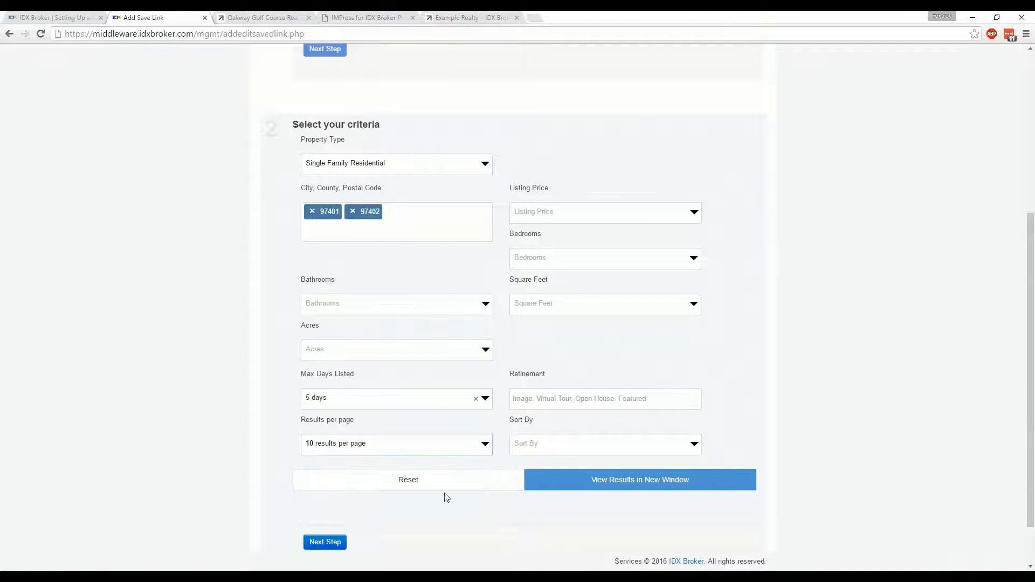
left_click(694, 445)
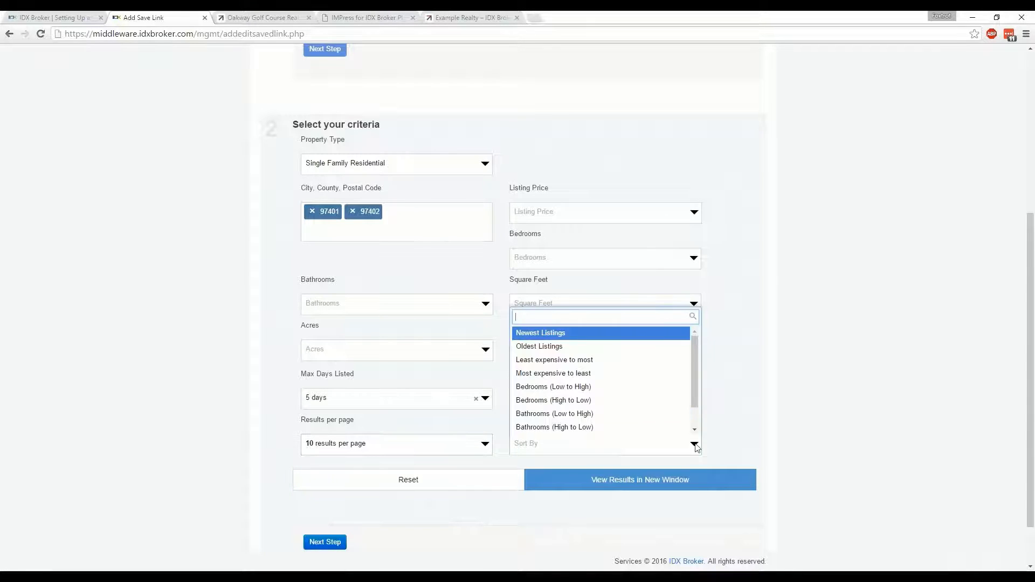
left_click(596, 337)
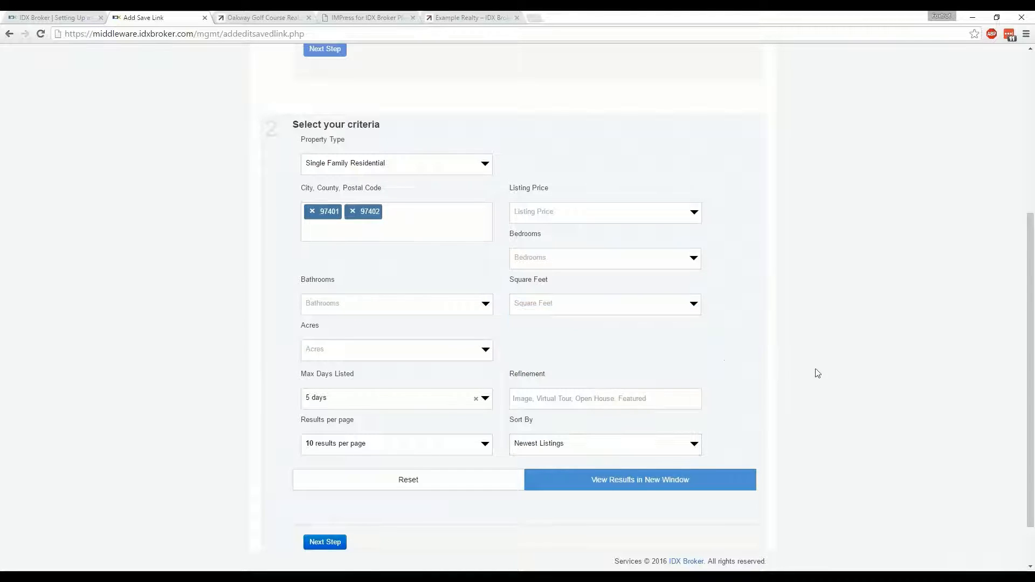
Preview the search results in a new window, look over the map and listings, and close the preview
scroll(808, 388, "down", 1)
left_click(648, 428)
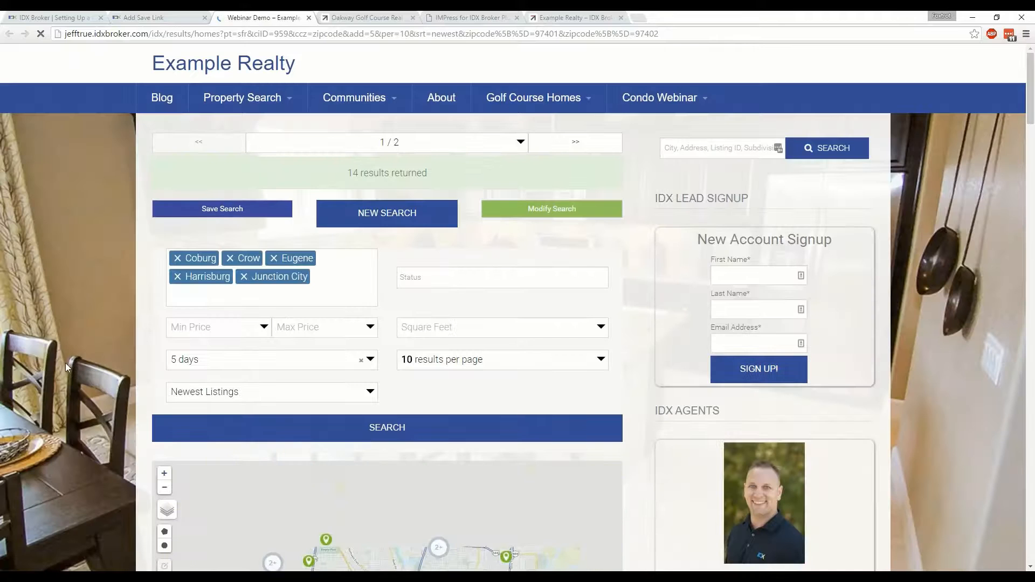
scroll(67, 364, "down", 6)
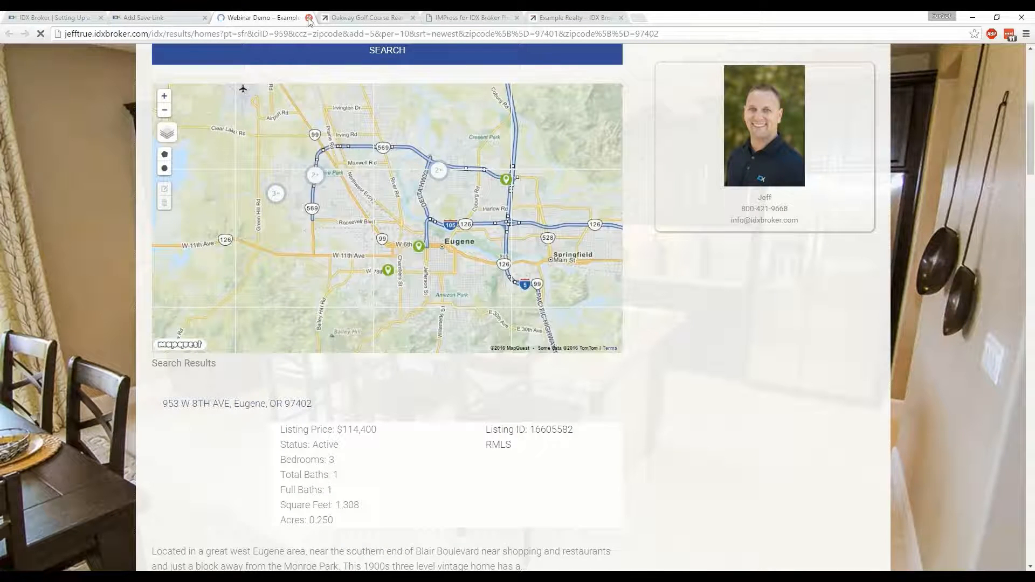
scroll(220, 178, "down", 2)
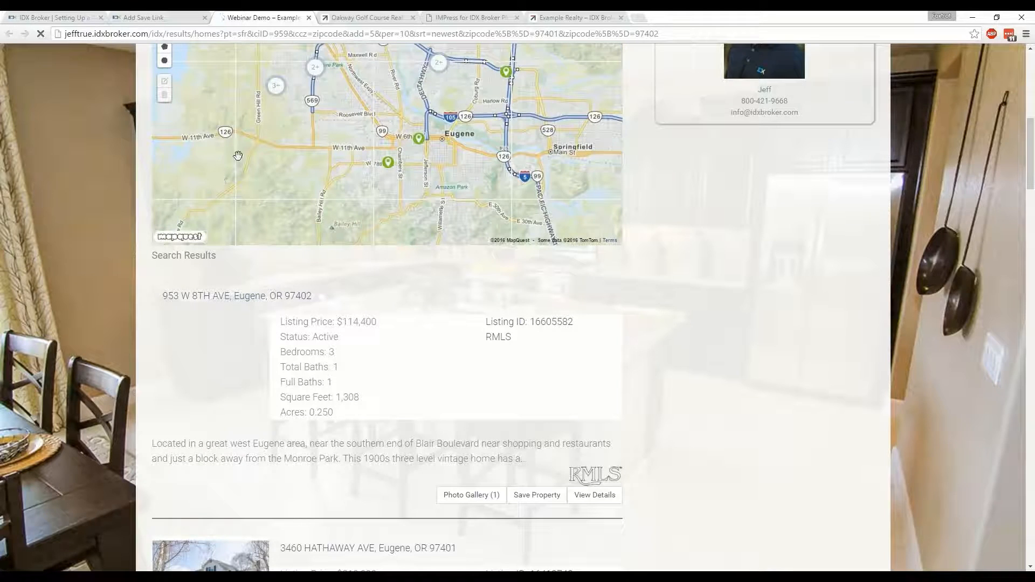
left_click(309, 18)
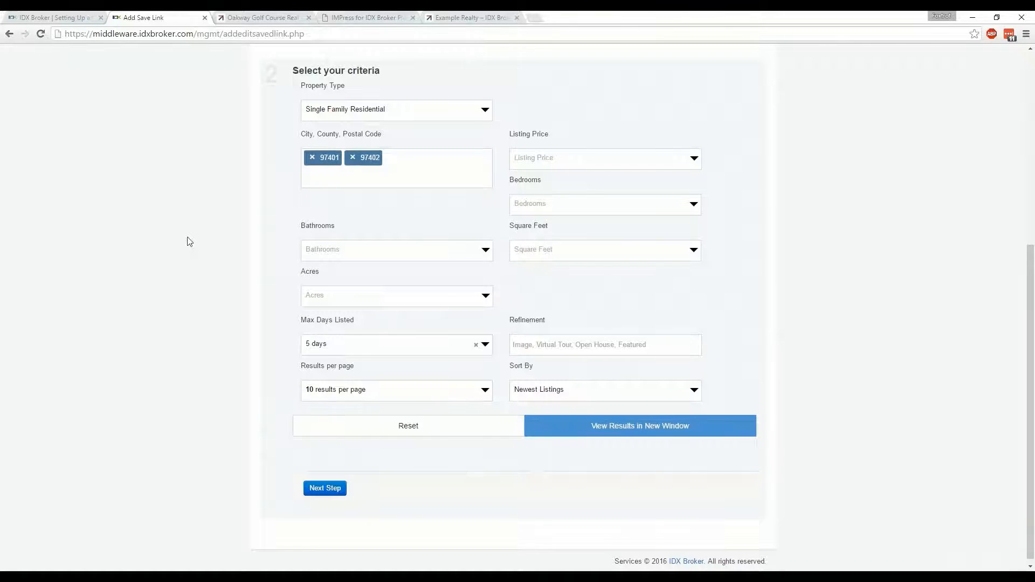
Title the new link's page "West Eugene Homes just listed" and save it, returning to the saved links list
scroll(190, 241, "down", 1)
left_click(325, 484)
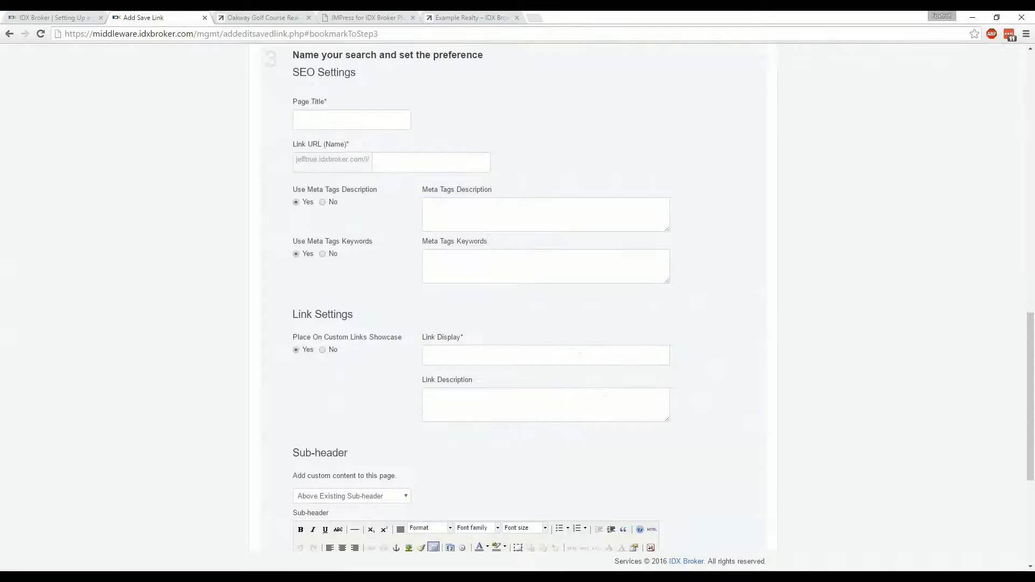
left_click(333, 114)
type("West ")
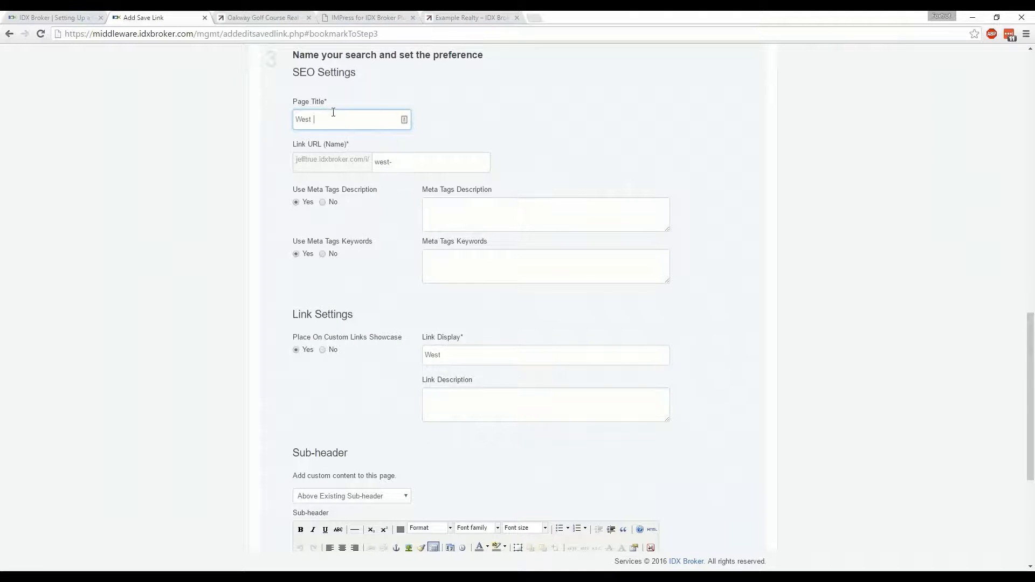
type("Eugene Homes just li")
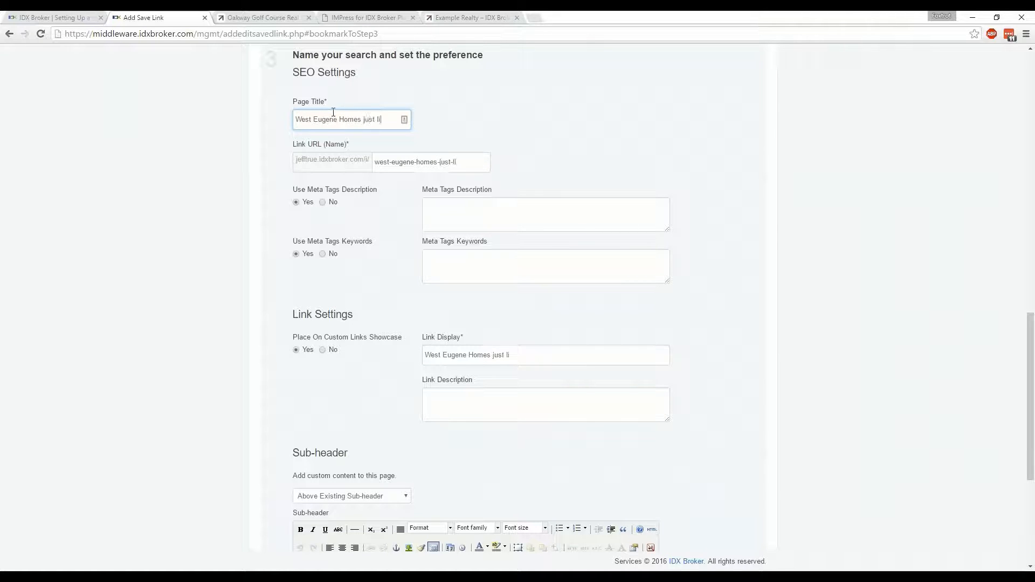
type("sted")
scroll(830, 210, "down", 4)
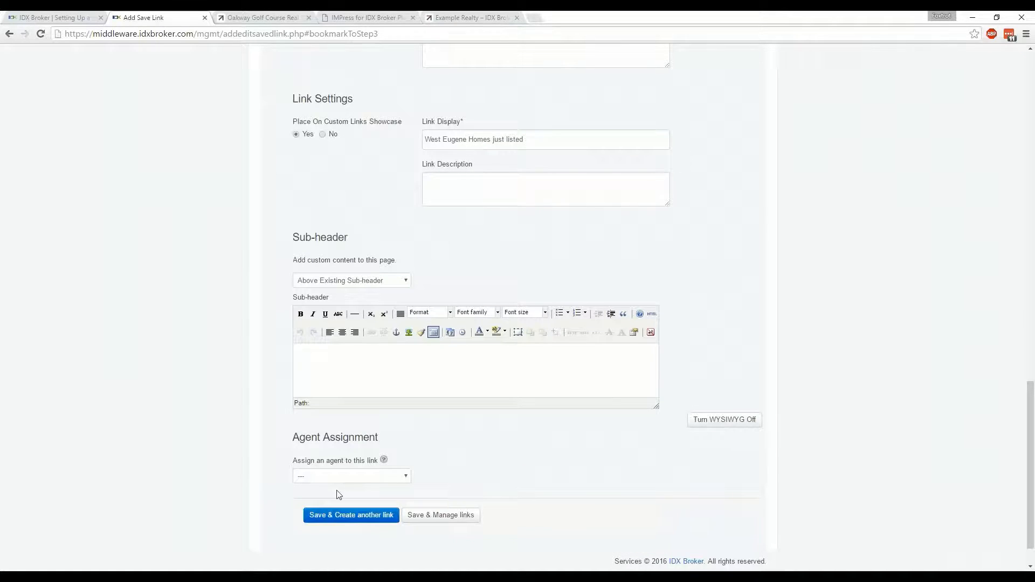
left_click(429, 517)
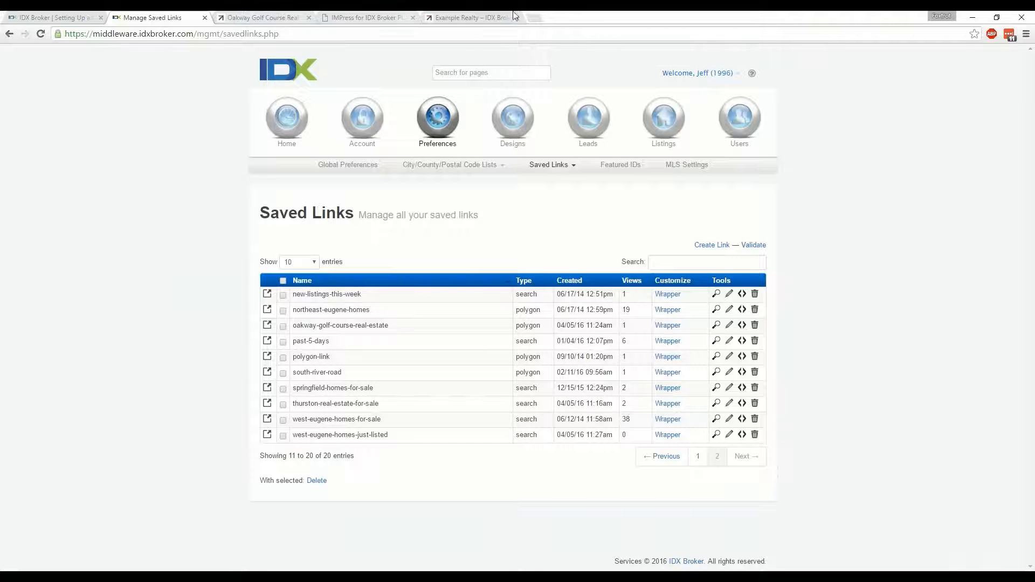
Open the IDX Bristol Landing Page and My Bristol Landing Page from the Example Realty site and compare their content and listings
left_click(496, 19)
mouse_move(632, 113)
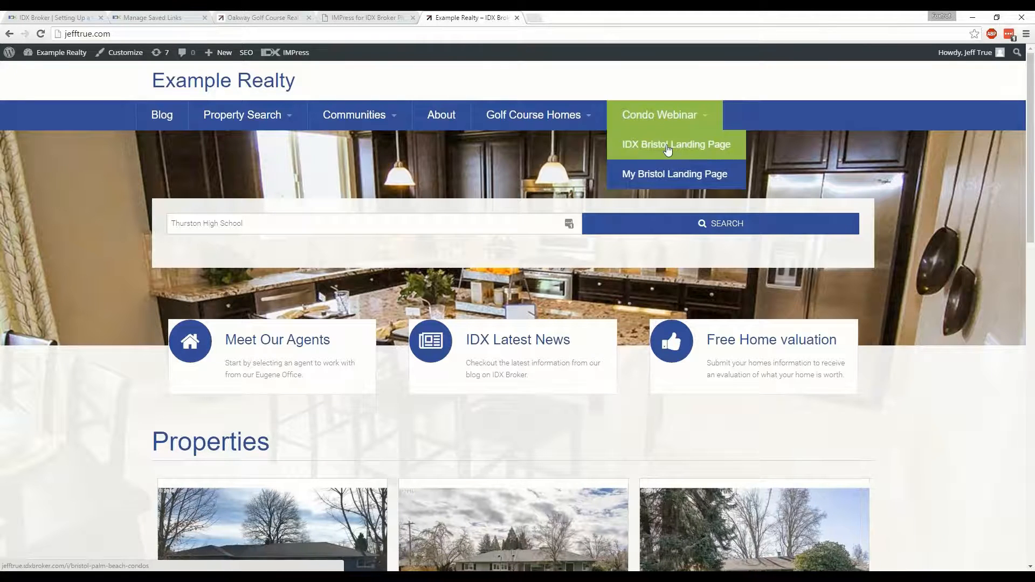
middle_click(668, 149)
middle_click(668, 174)
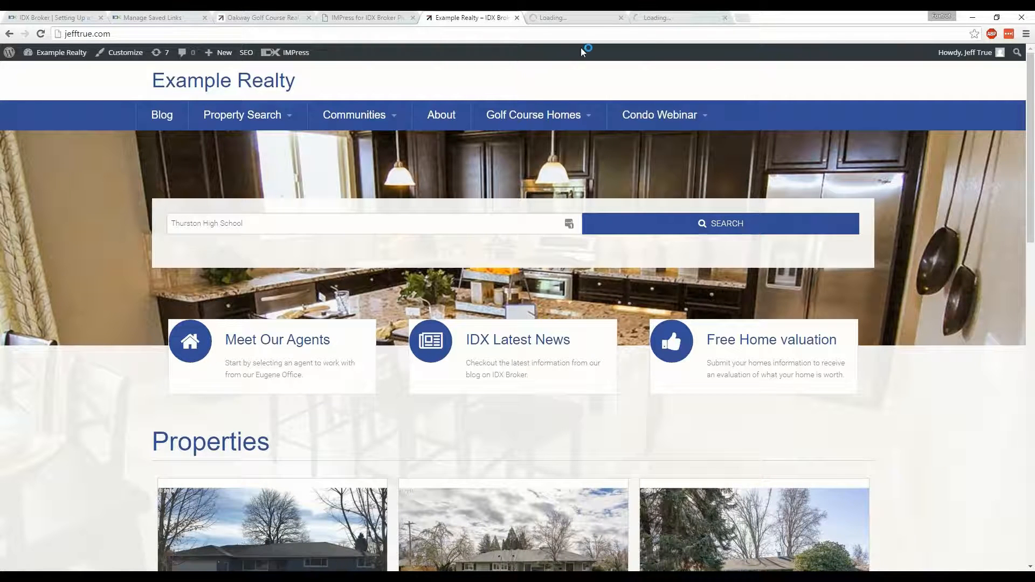
left_click(565, 18)
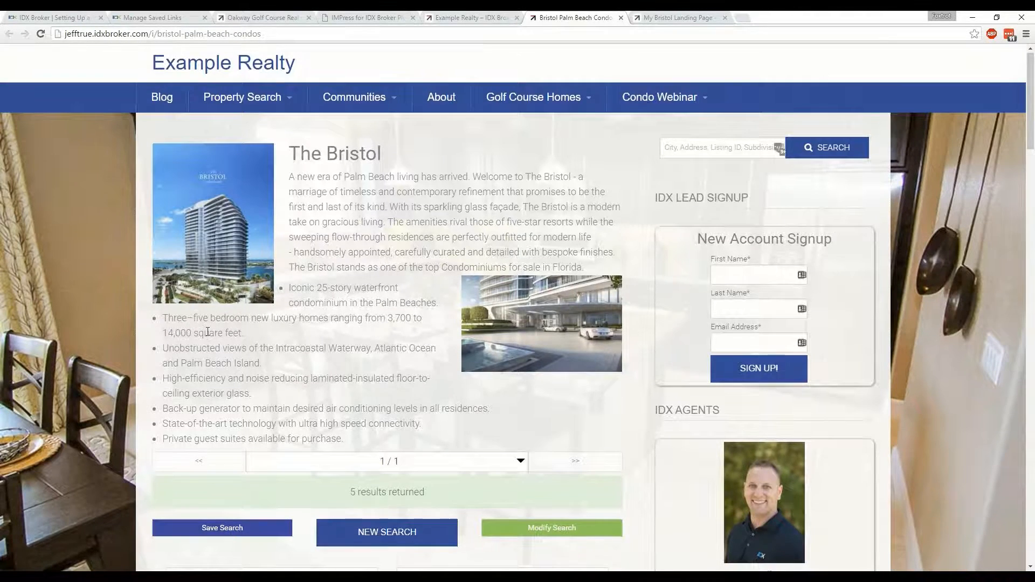
scroll(208, 331, "down", 4)
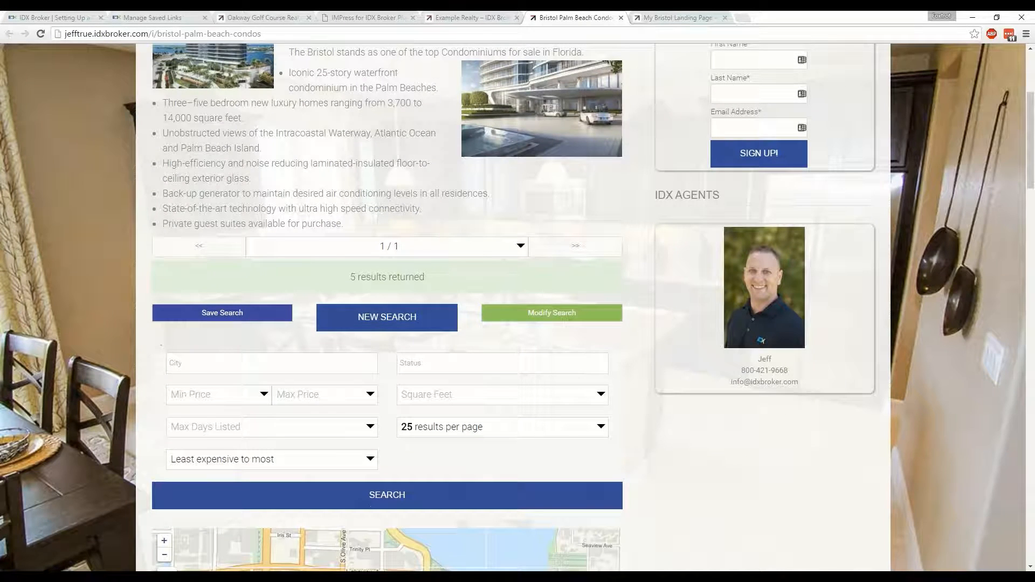
left_click(672, 20)
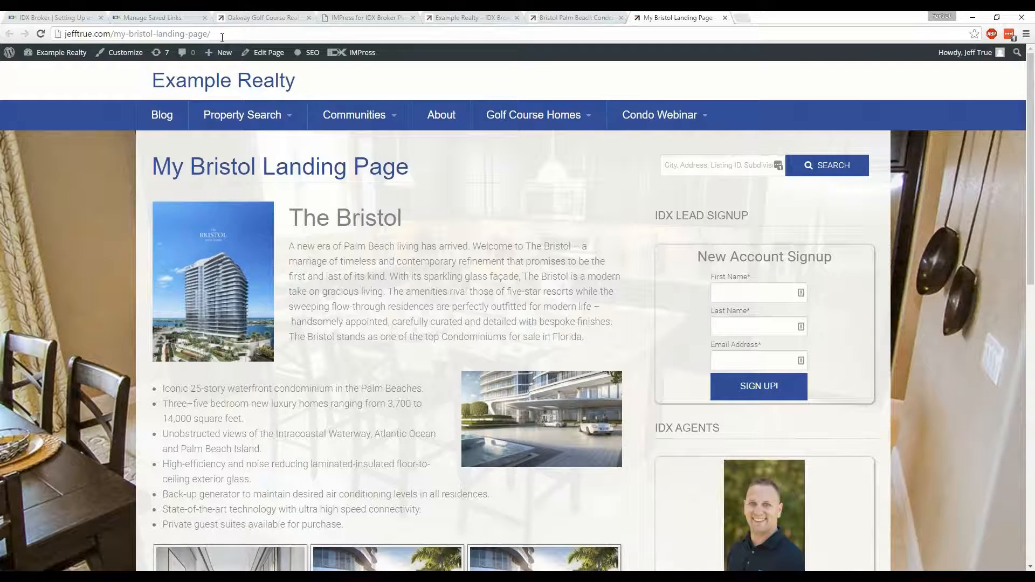
scroll(327, 419, "down", 7)
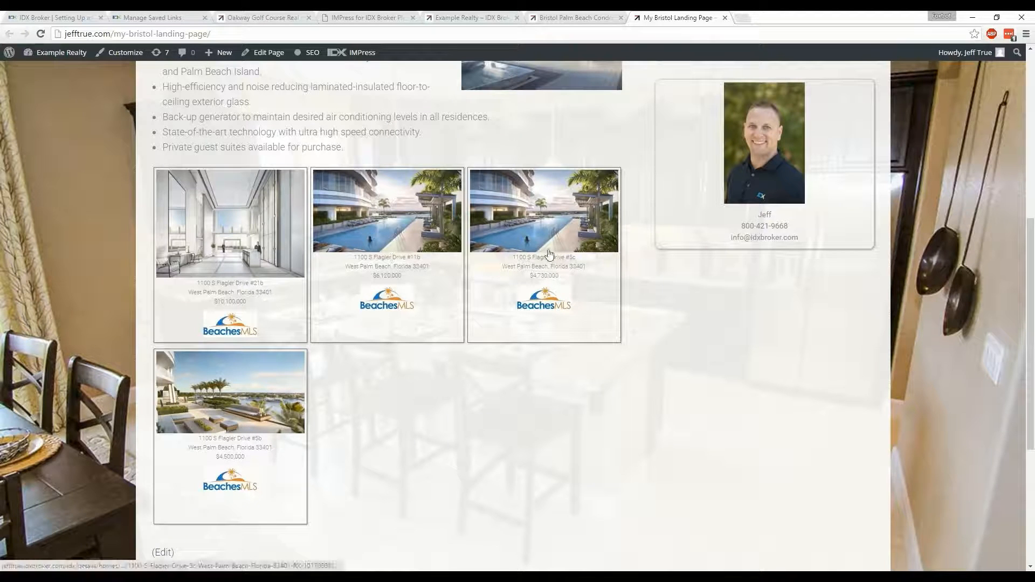
Return to the IDX Broker dashboard, start a new Carousel widget, and open the choices for properties to feature
left_click(153, 18)
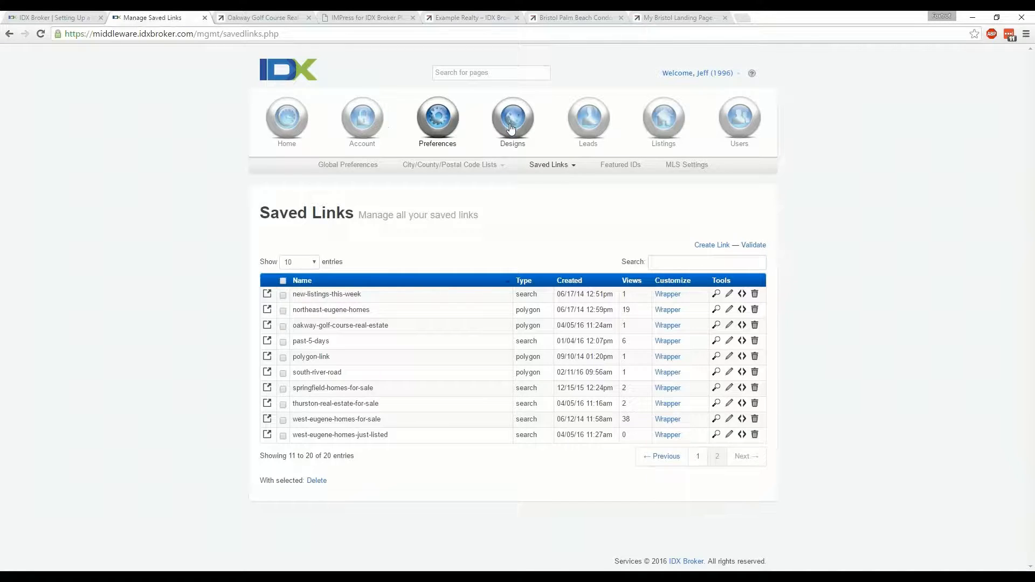
mouse_move(511, 128)
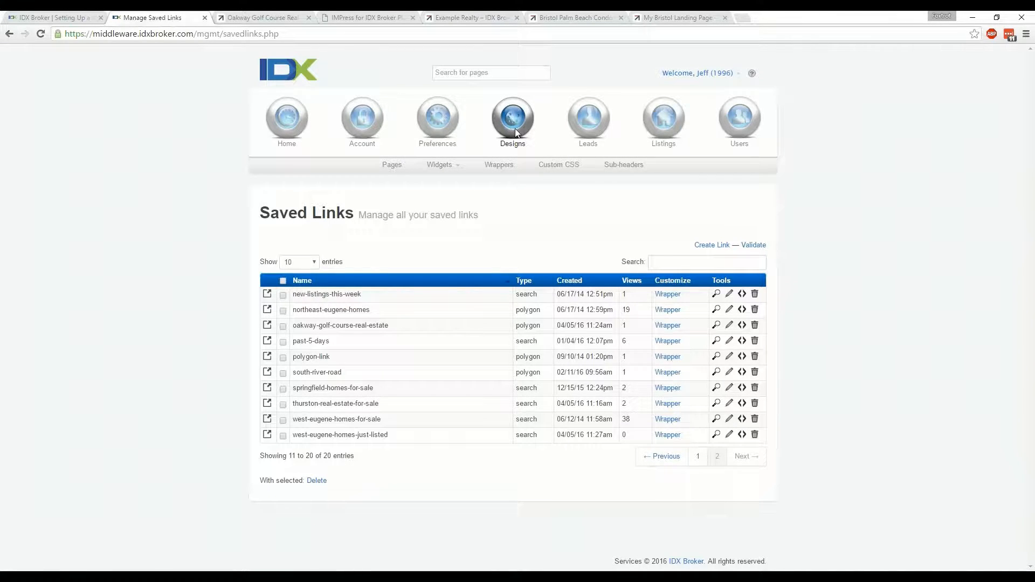
left_click(440, 164)
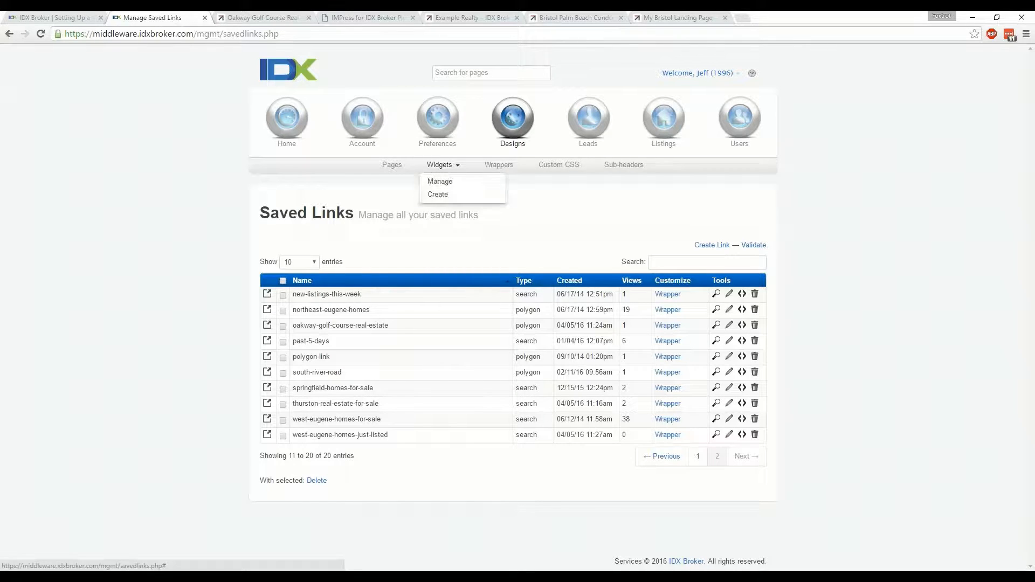
left_click(438, 195)
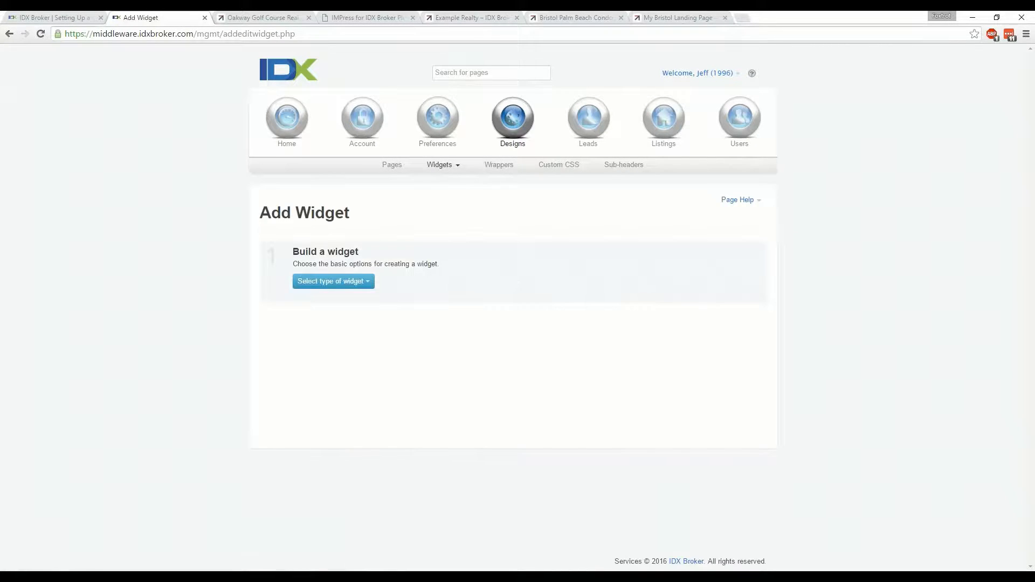
left_click(364, 283)
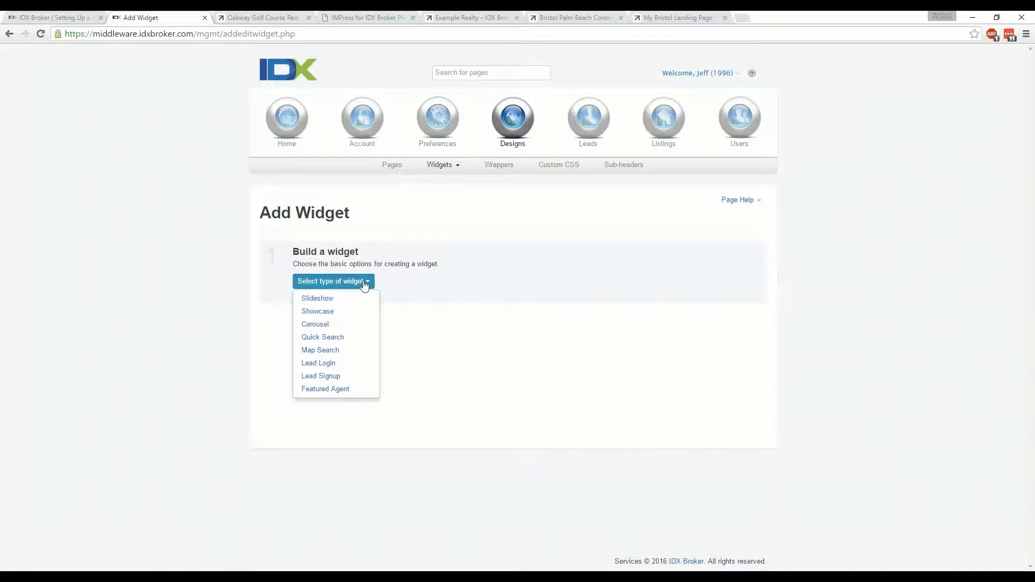
left_click(341, 326)
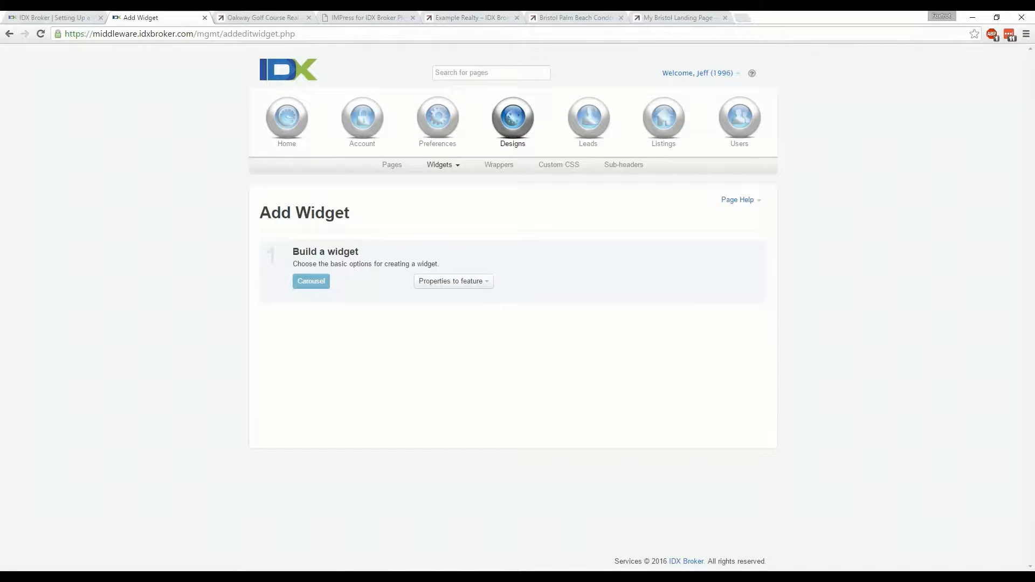
left_click(483, 286)
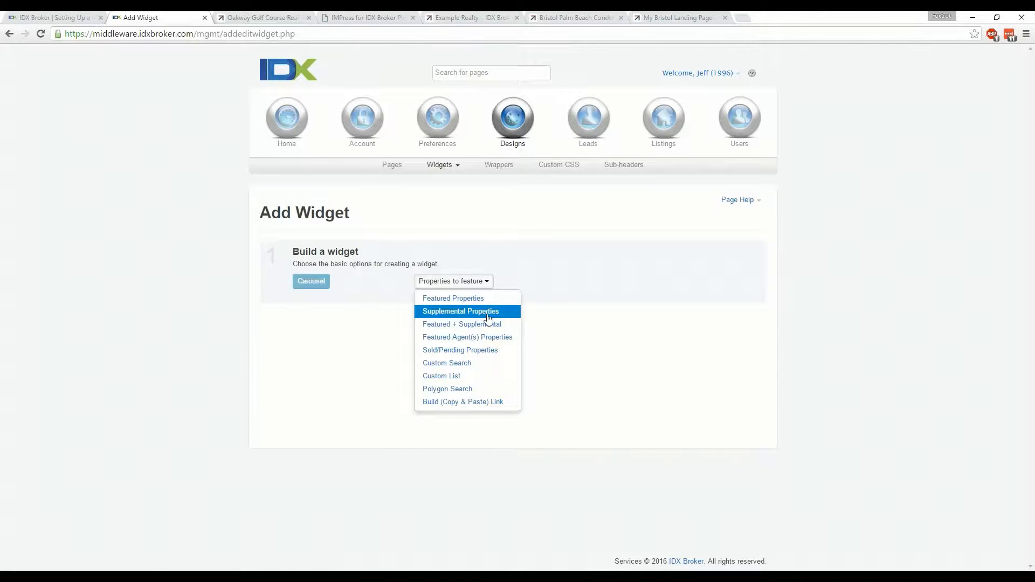
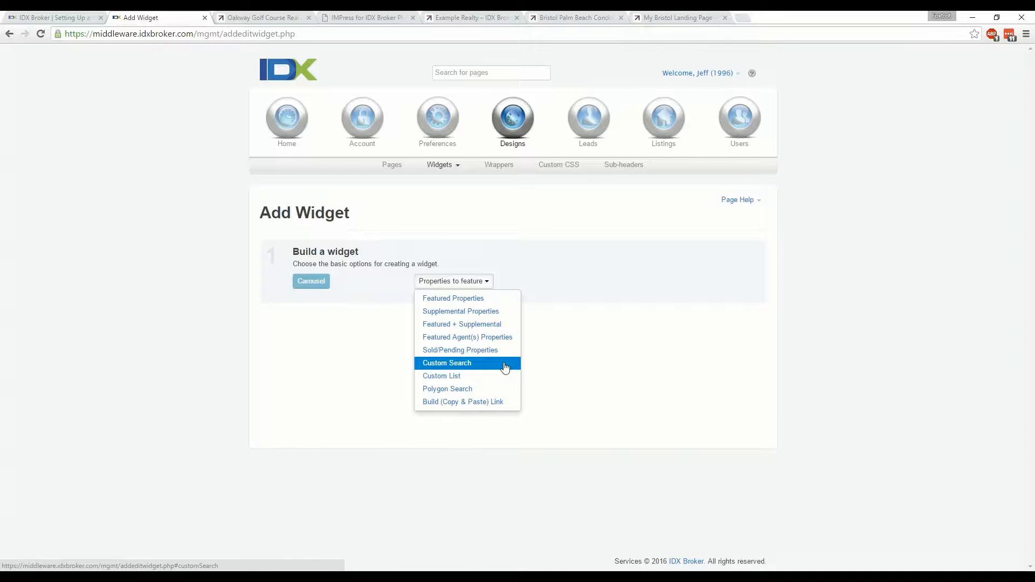
Base the carousel on a custom search using the Advanced Search page, and clear the minimum and maximum price filters
left_click(504, 366)
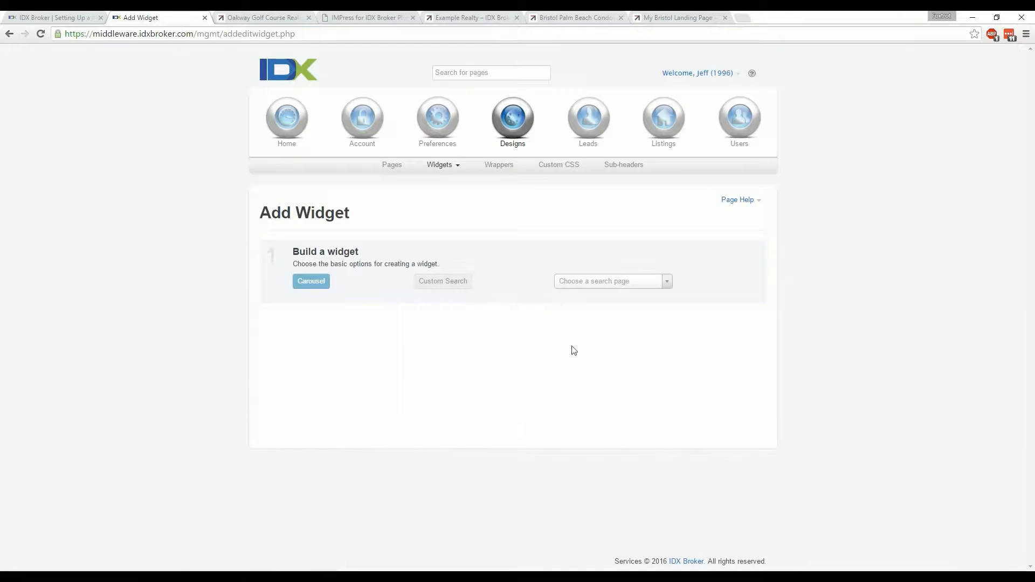
left_click(614, 283)
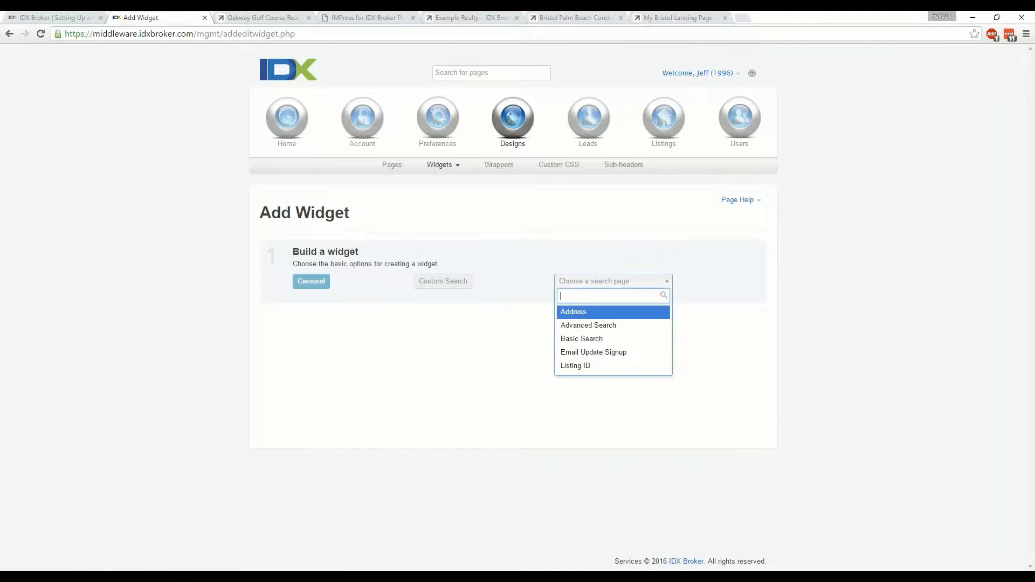
left_click(613, 326)
scroll(964, 427, "down", 2)
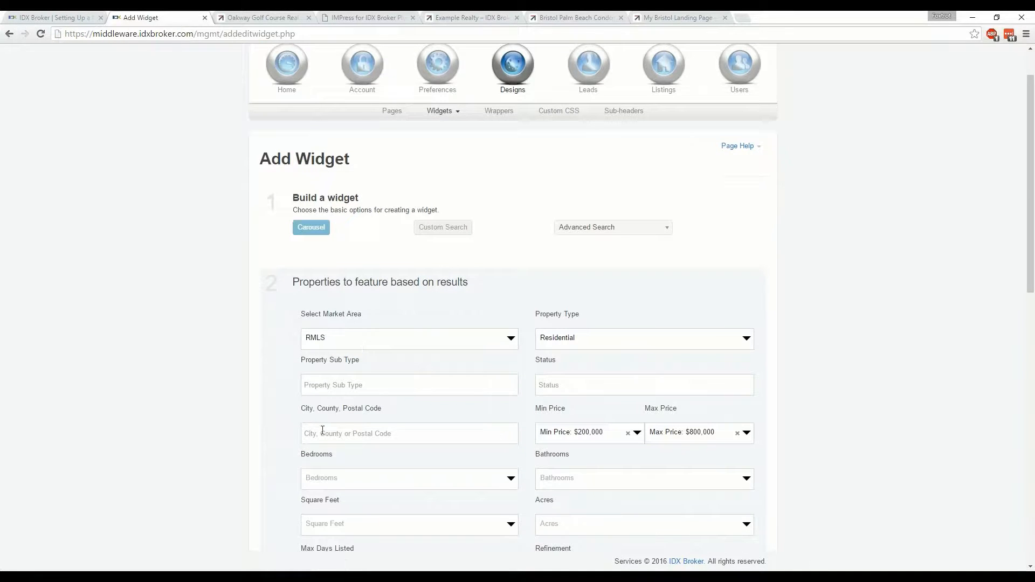
left_click(628, 432)
left_click(739, 435)
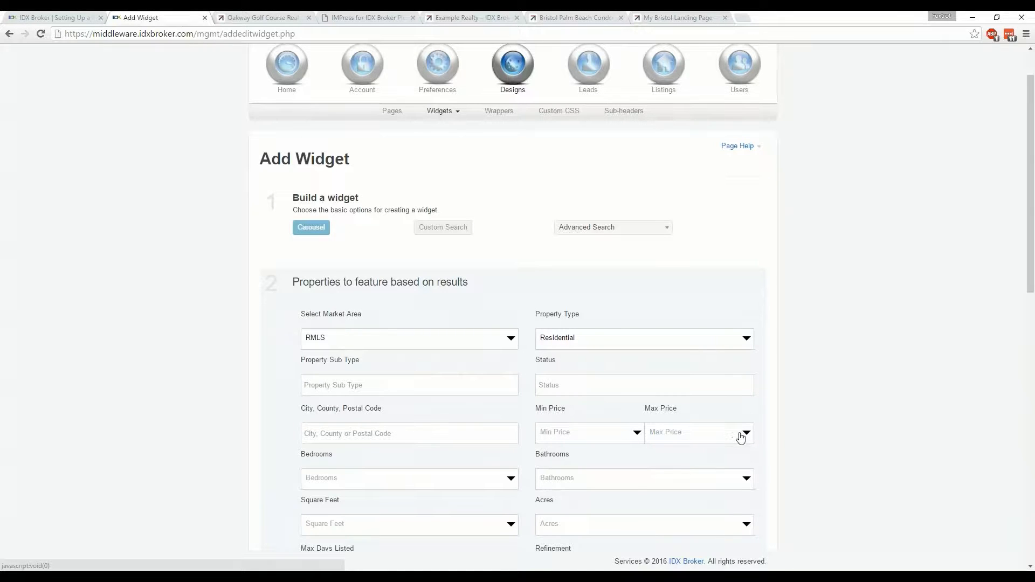
Restrict the featured properties to the Thurston high school
scroll(811, 407, "down", 5)
scroll(802, 401, "down", 2)
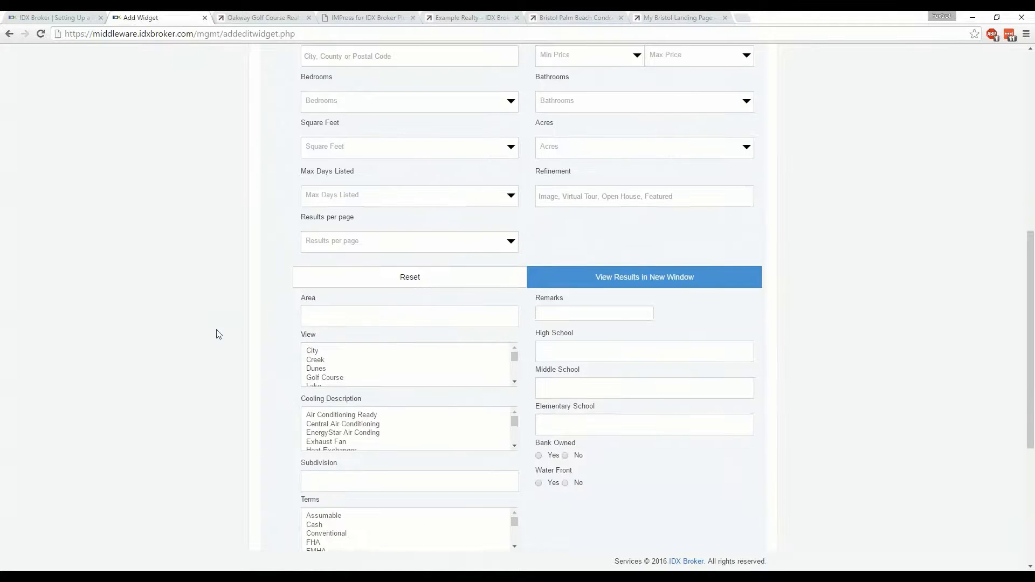
left_click(538, 345)
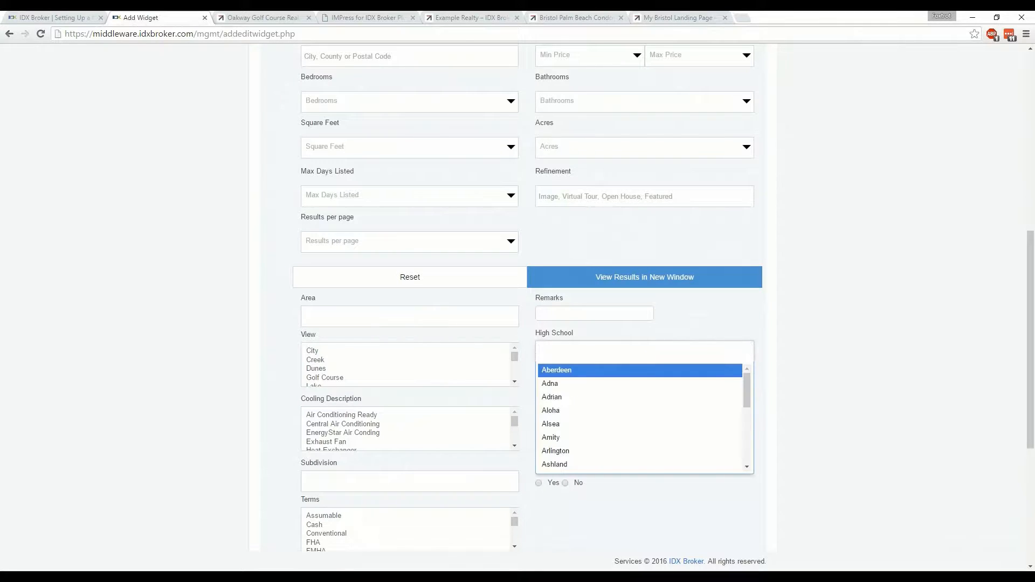
type("thurston")
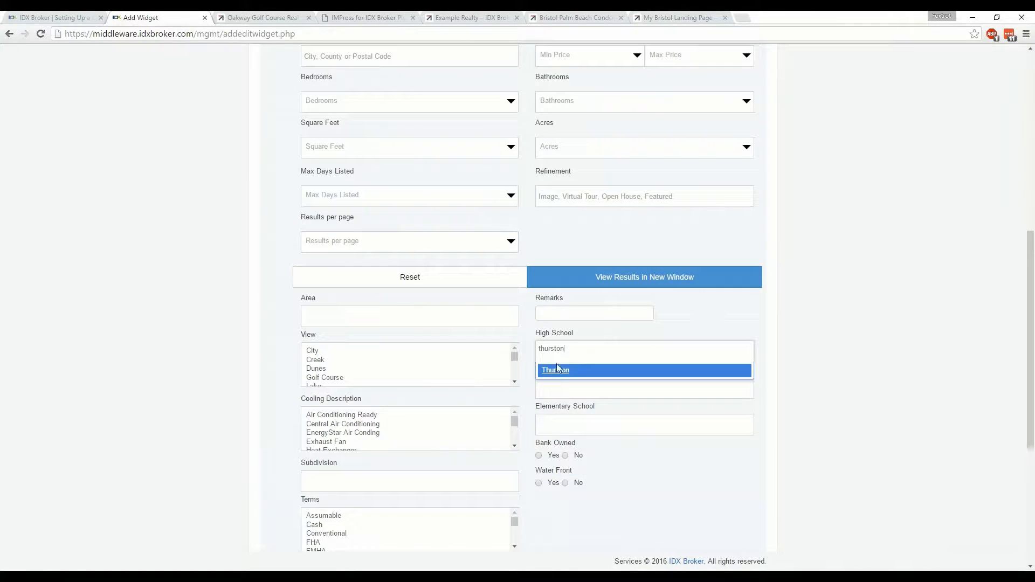
left_click(556, 369)
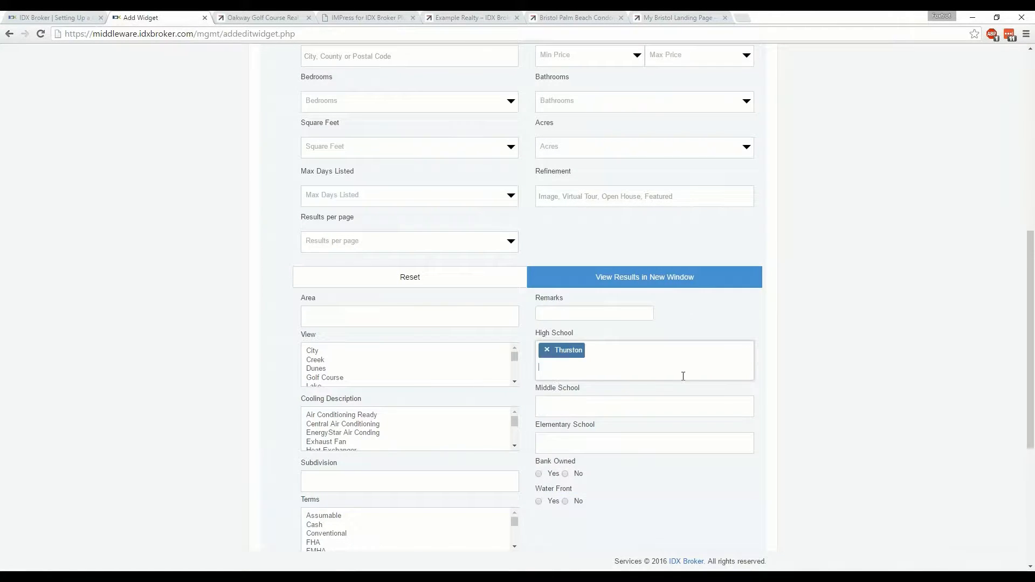
Name the carousel widget "Thurston High School Homes"
scroll(817, 343, "down", 3)
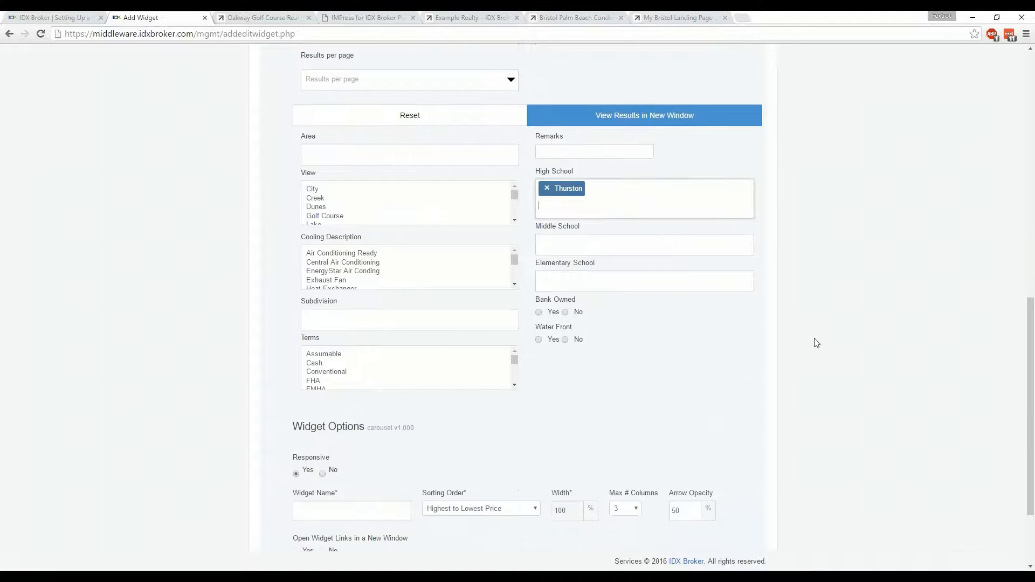
scroll(817, 343, "down", 1)
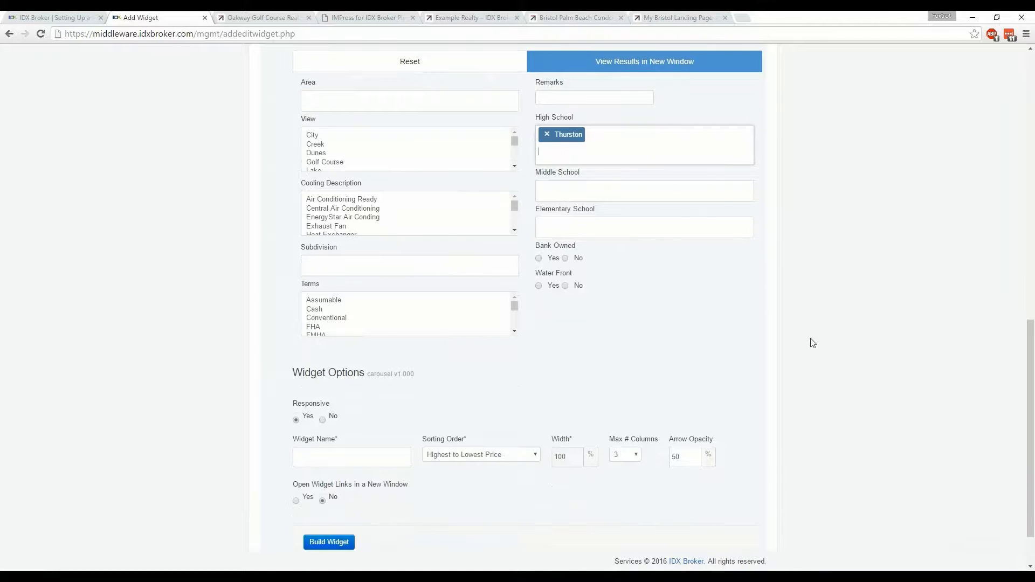
left_click(408, 462)
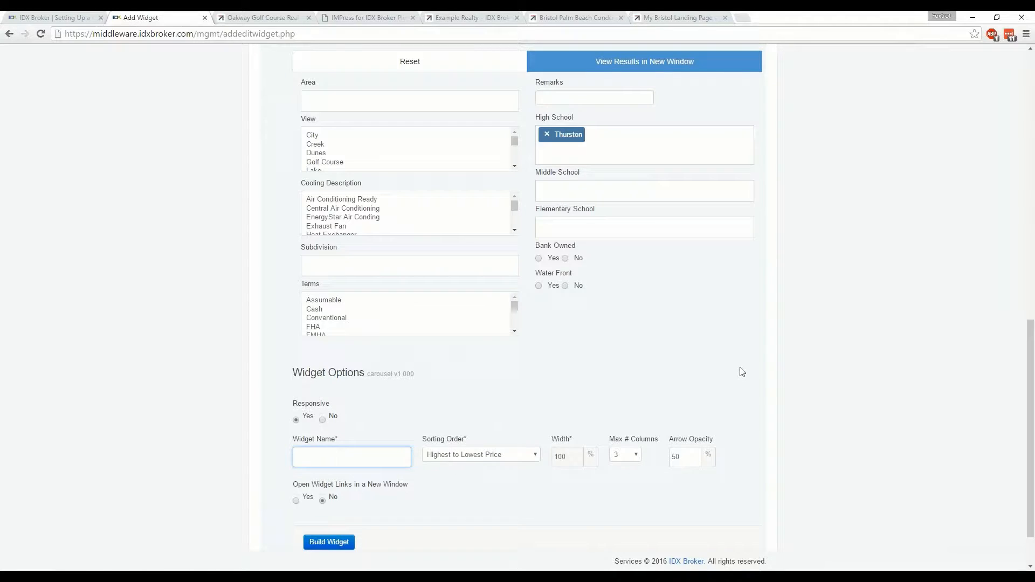
type("Thurston High School Homes")
Use the responsive layout for the widget, make its links open in a new window, and build the widget
left_click(322, 420)
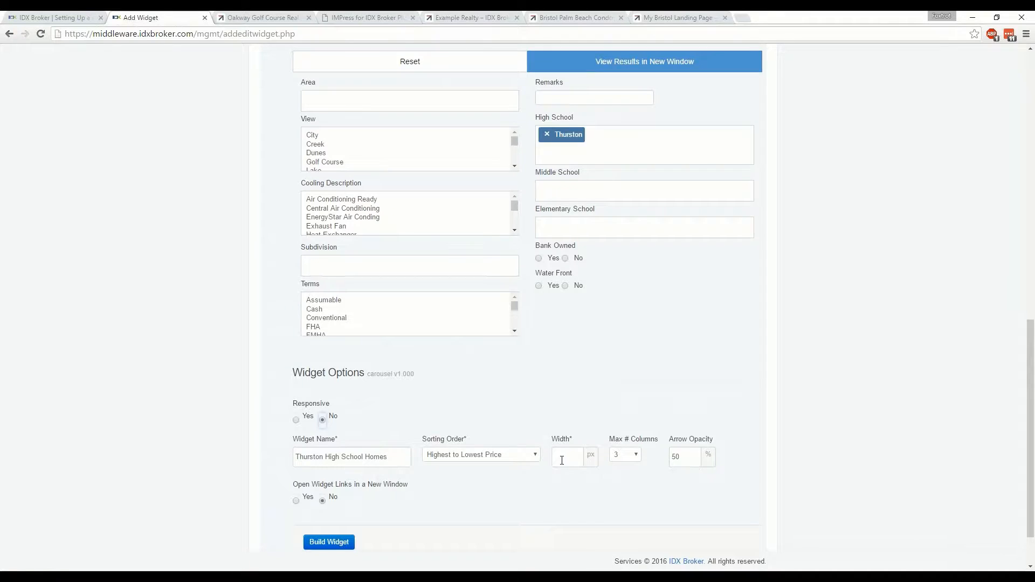
left_click(296, 420)
left_click(637, 457)
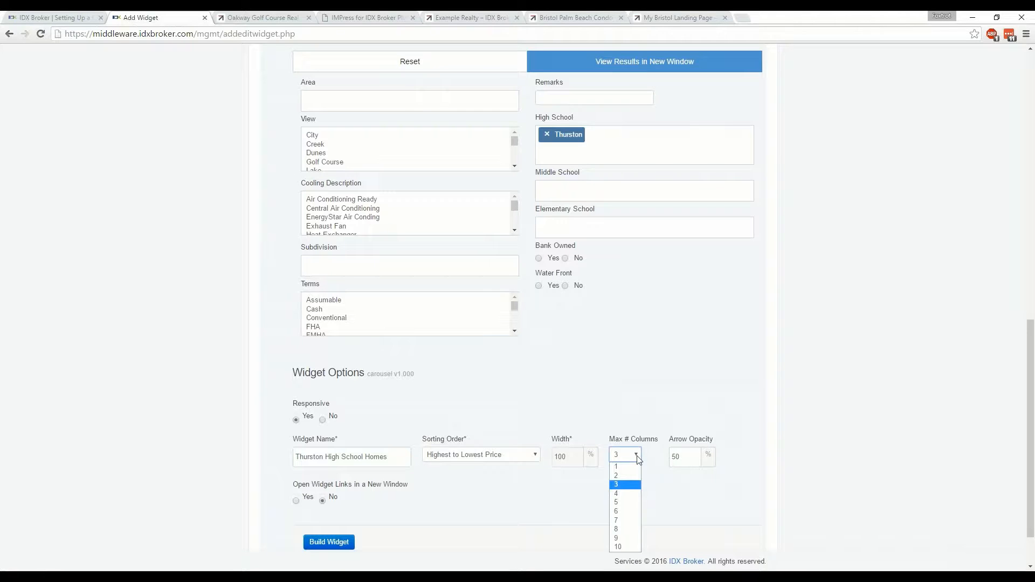
left_click(782, 450)
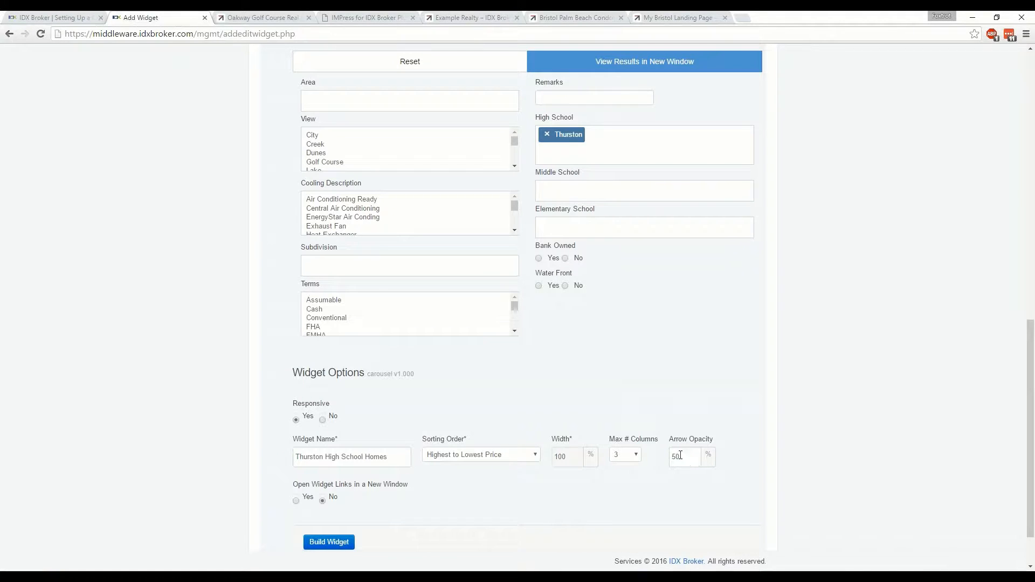
left_click(296, 502)
left_click(327, 541)
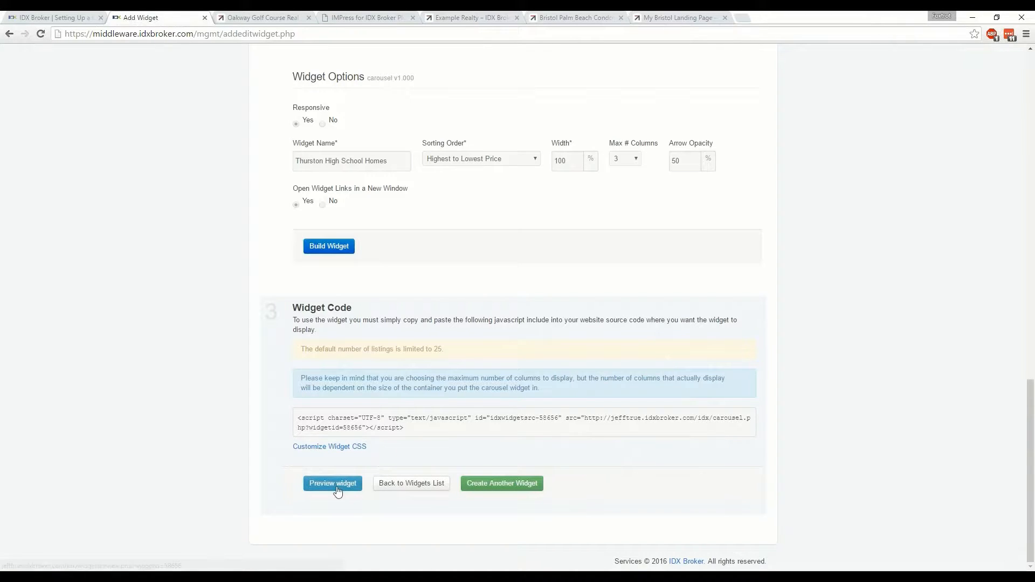
Look over the widget's embed code, preview the widget on the site, and highlight the code shown there
left_click_drag(404, 428, 299, 419)
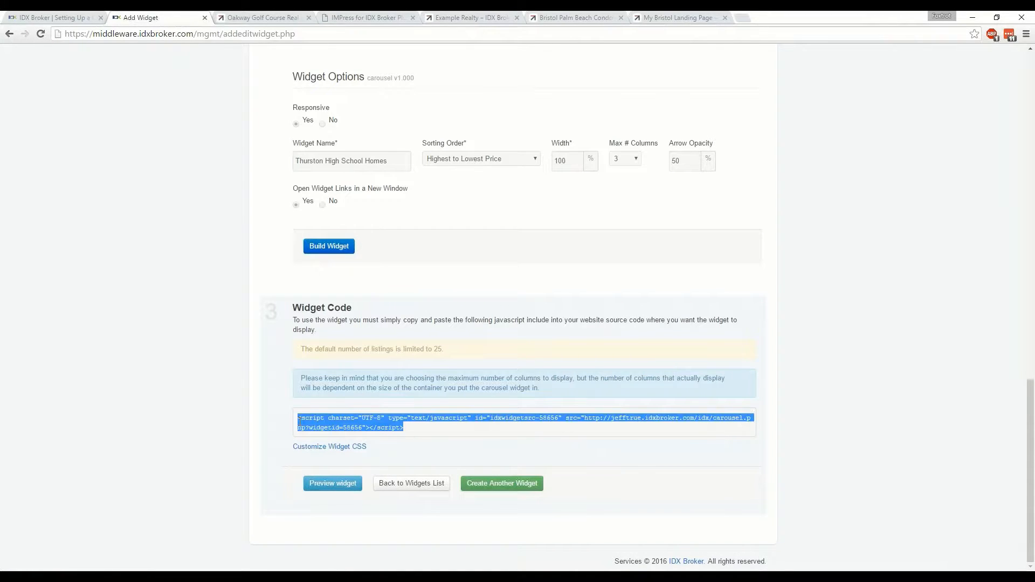
left_click(239, 442)
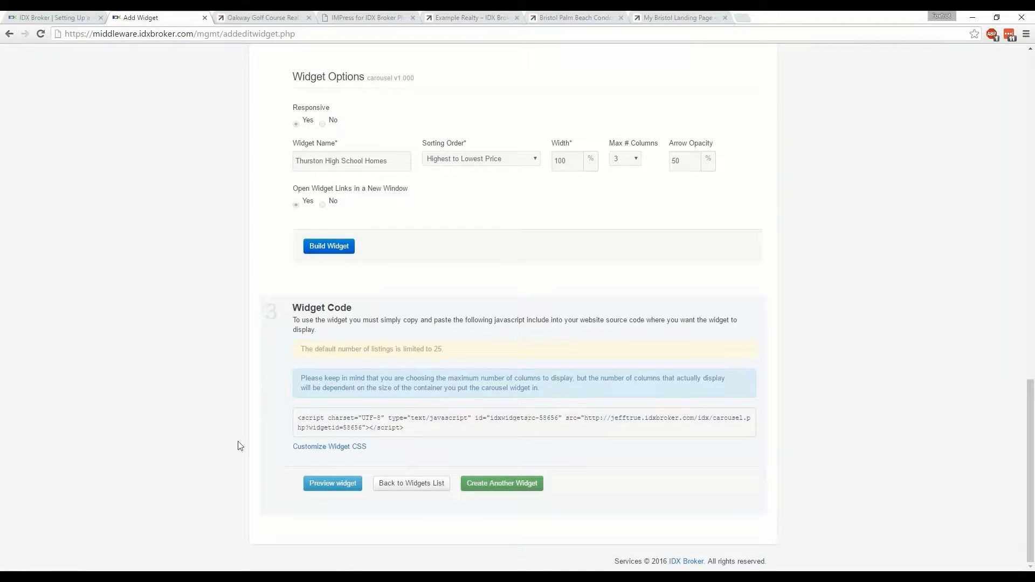
left_click(331, 488)
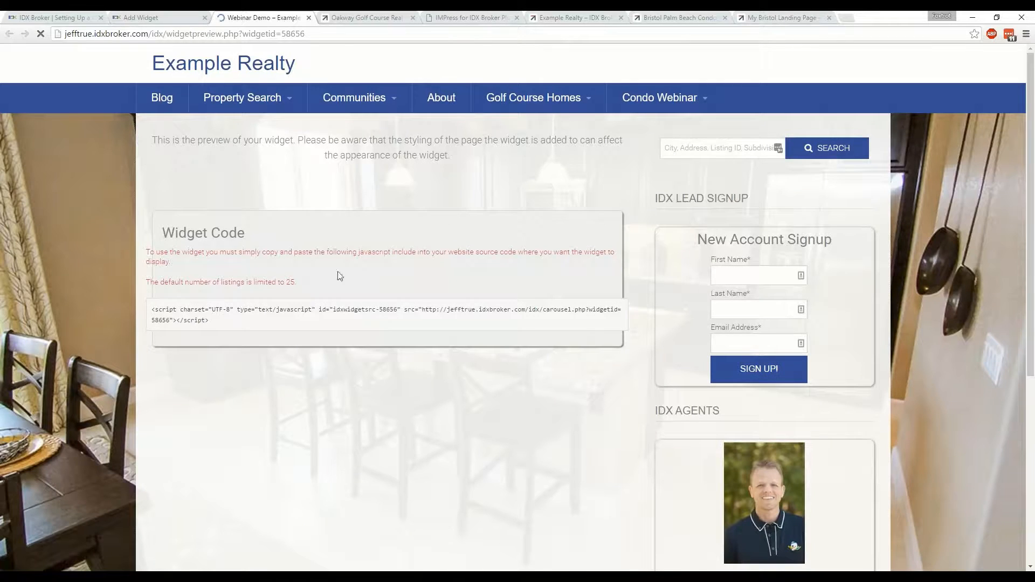
left_click_drag(211, 323, 151, 310)
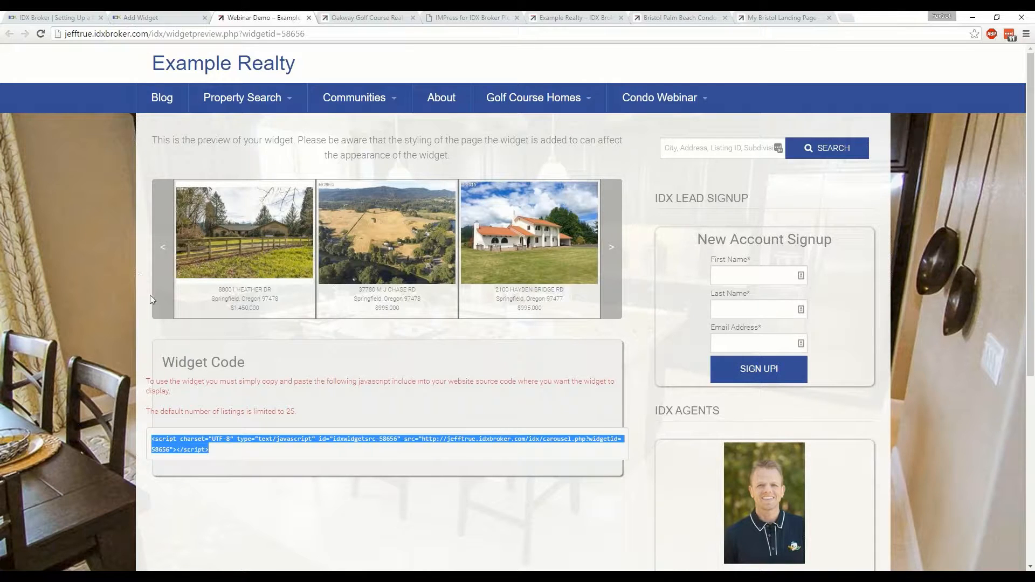
Browse forward through the listings in the previewed carousel and open one listing's details page
left_click(622, 248)
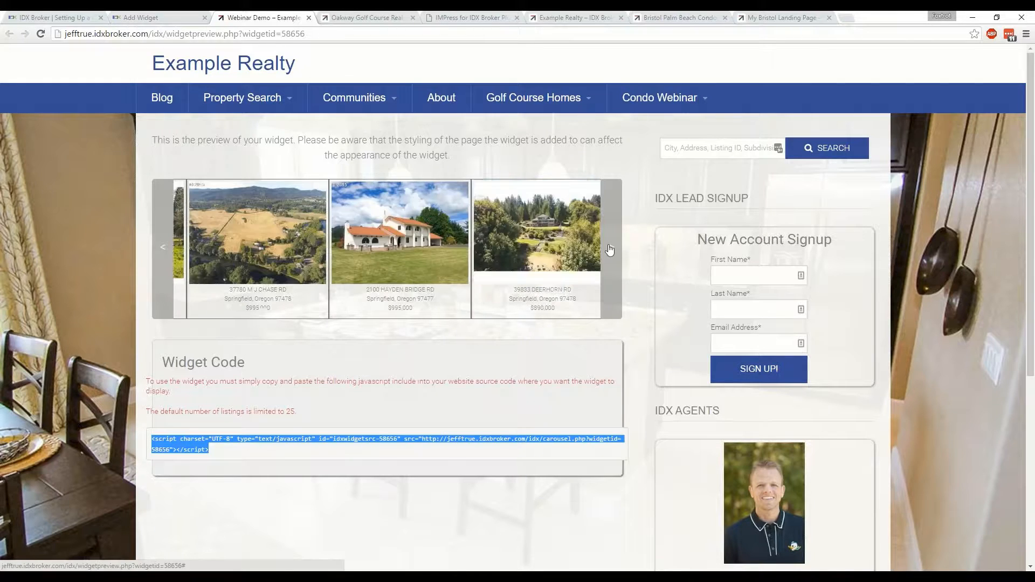
left_click(622, 248)
left_click(613, 252)
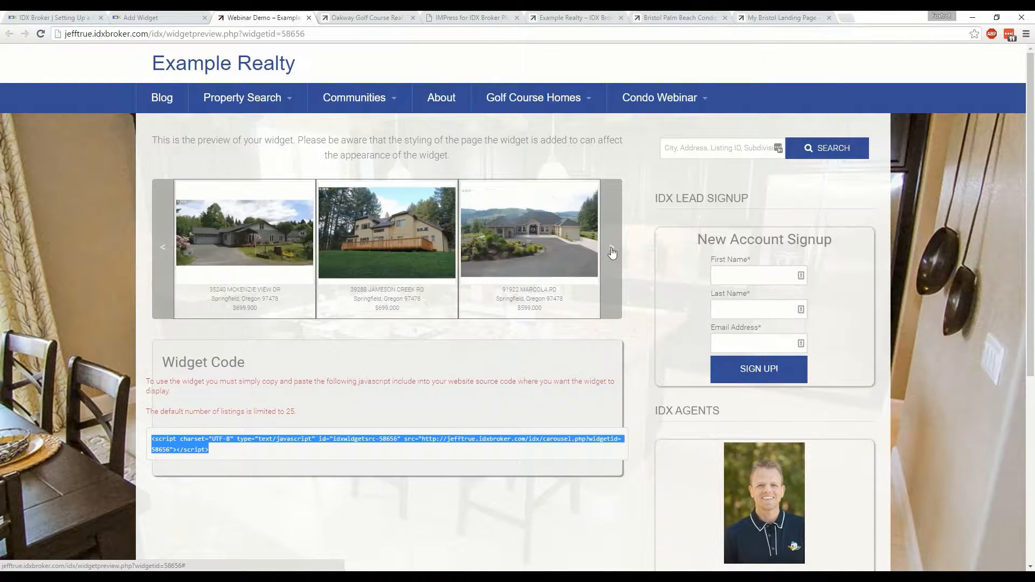
left_click(612, 252)
left_click(612, 253)
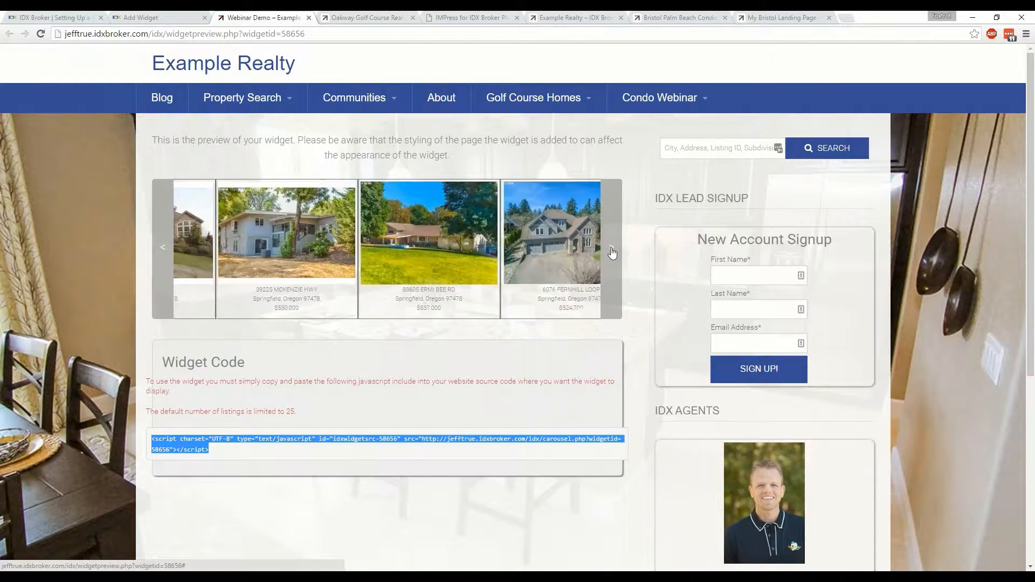
left_click(421, 251)
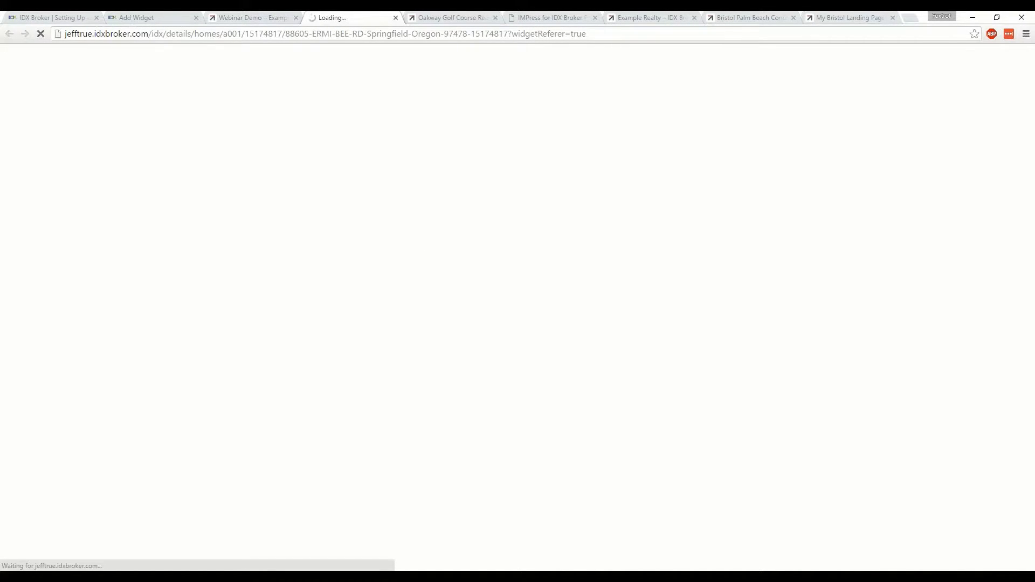
Switch to the IMPress for IDX Broker settings in WordPress and refresh the plugin options
left_click(550, 17)
left_click(386, 156)
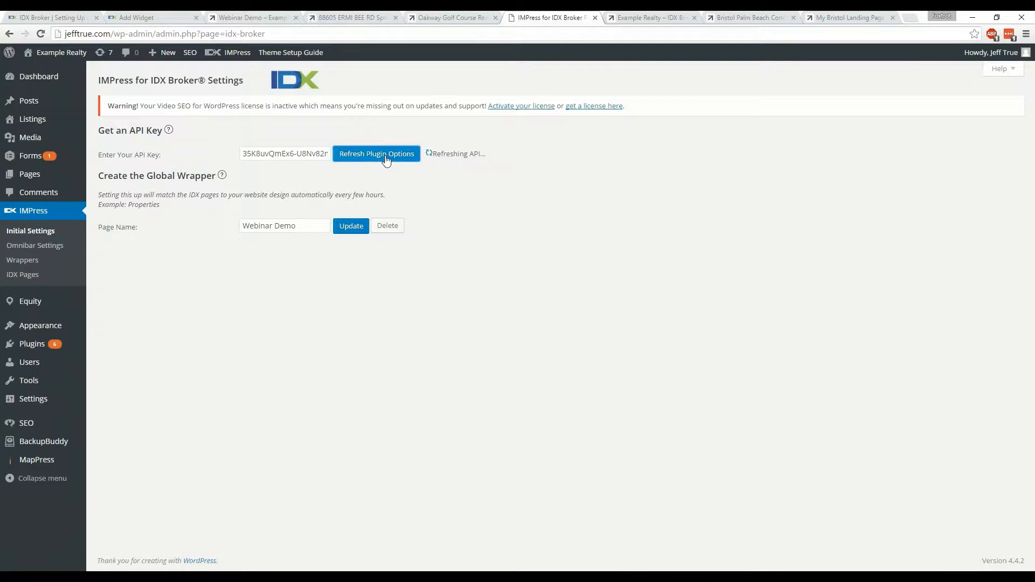
Check the Example Realty home page, close the Bristol Palm Beach Condos page, and view My Bristol Landing Page from its beginning
left_click(651, 17)
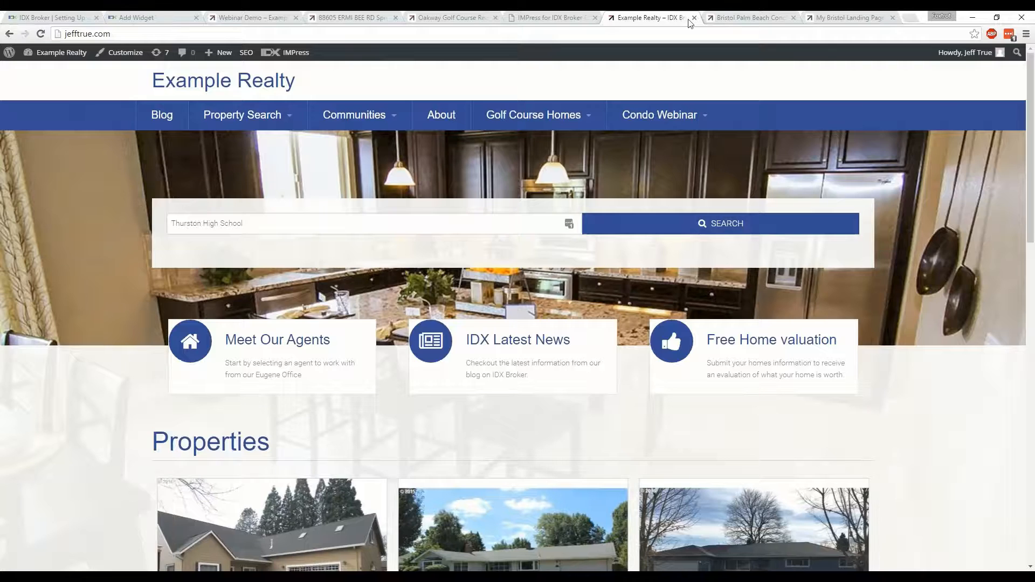
left_click(746, 17)
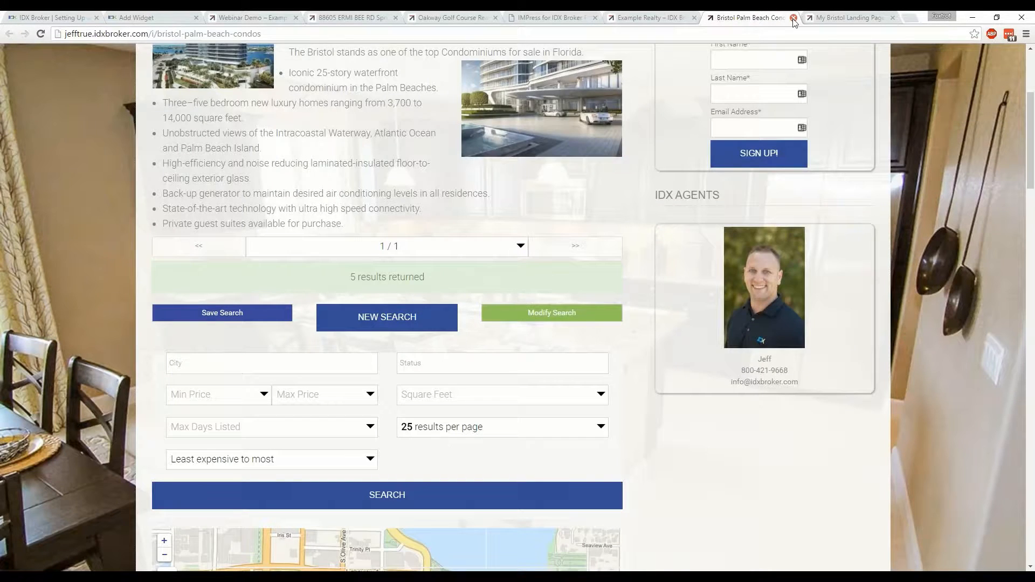
key("ctrl+w")
scroll(621, 440, "up", 7)
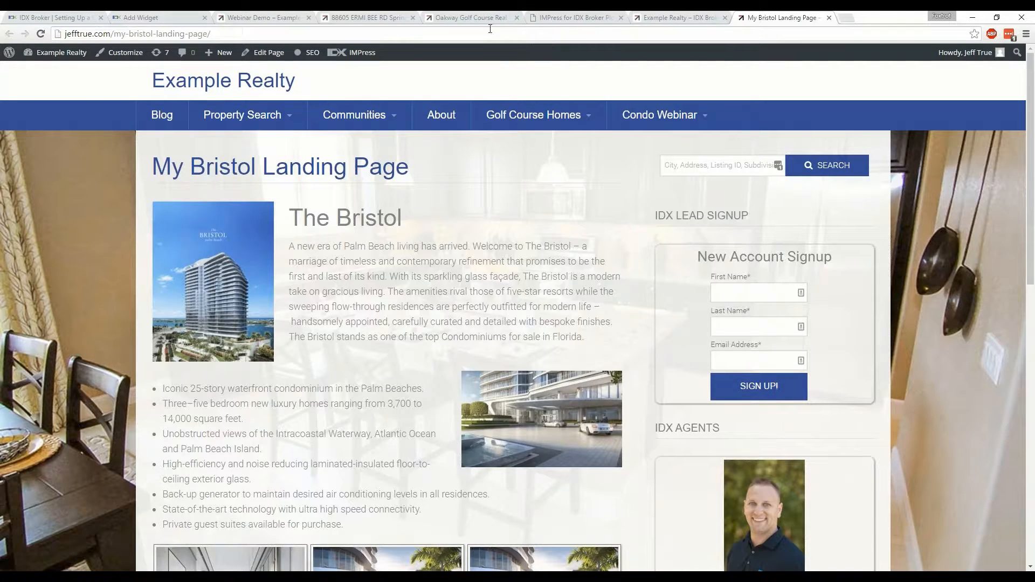
Return to the WordPress admin, open the site's widget management page, and find the IDX Thurston High School Homes widget
left_click(535, 16)
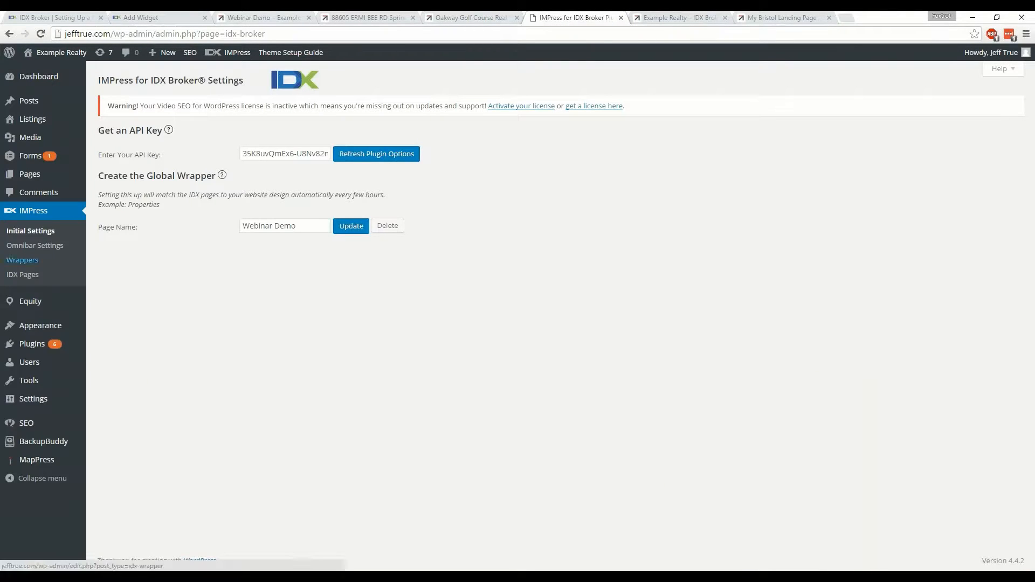
mouse_move(30, 333)
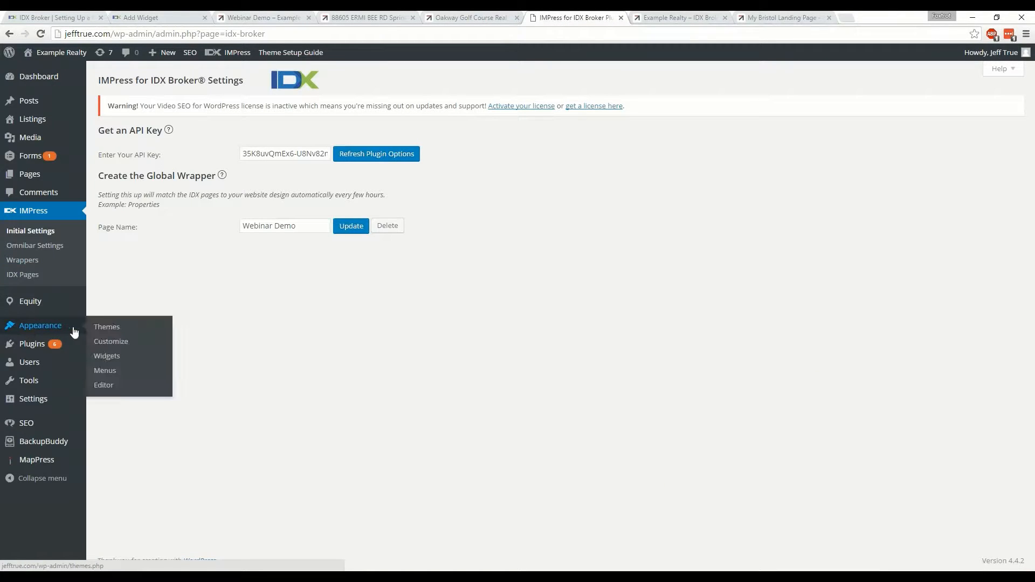
left_click(106, 357)
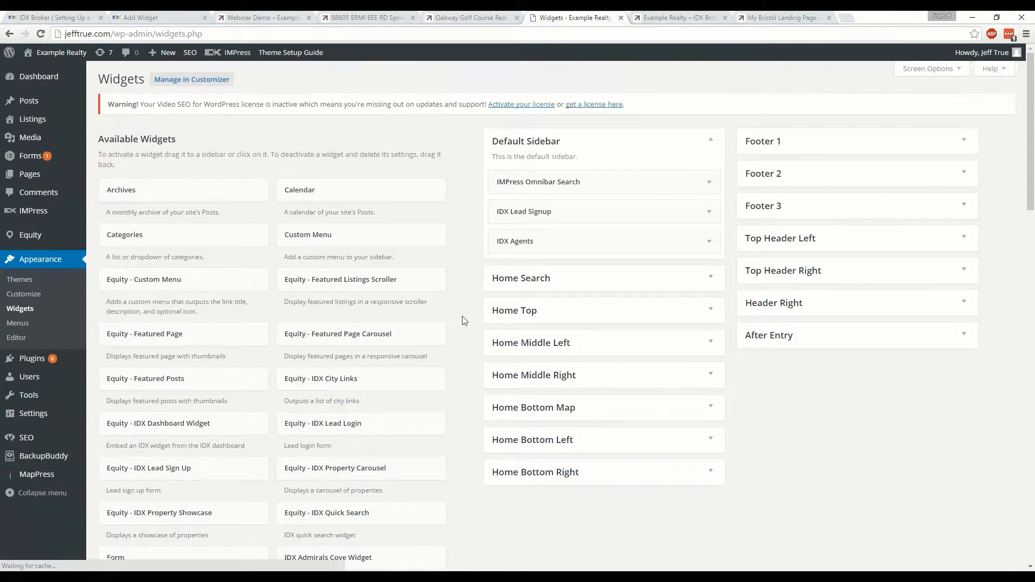
scroll(461, 329, "down", 5)
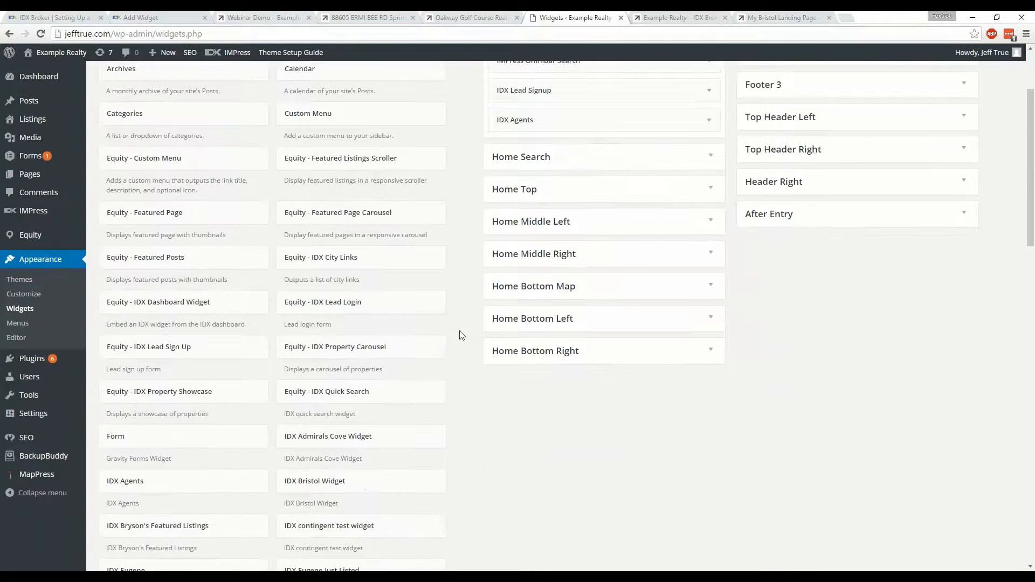
scroll(461, 336, "down", 3)
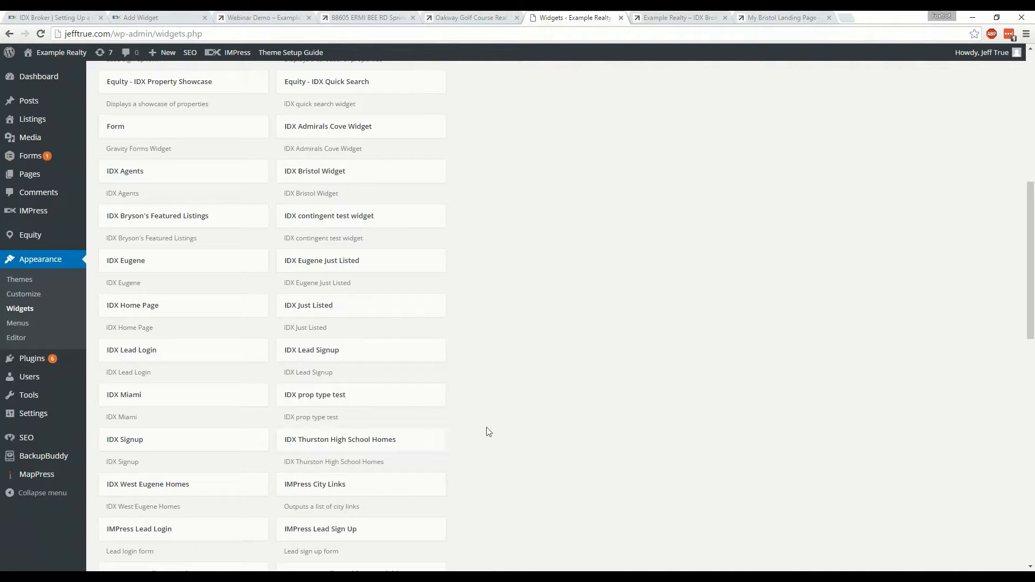
Expand the Home Top widget area to view its contents, and return to the available IDX Thurston High School Homes widget
scroll(488, 431, "up", 1)
scroll(488, 432, "up", 5)
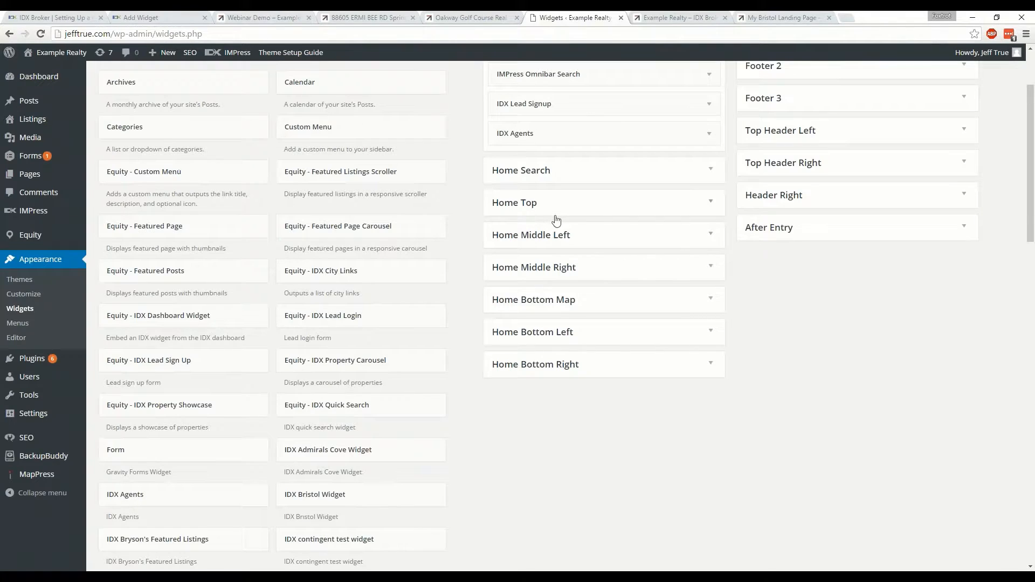
left_click(712, 204)
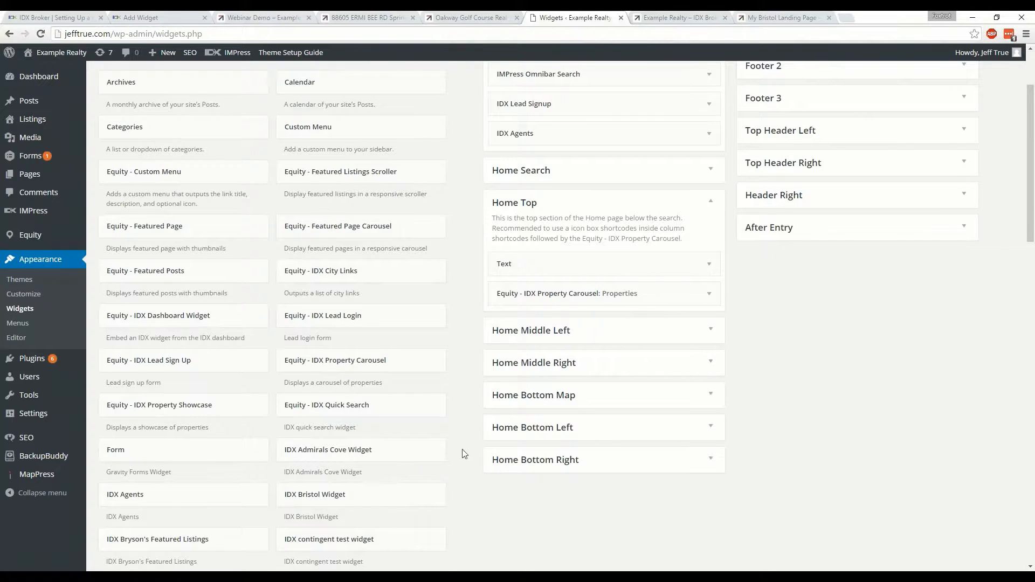
scroll(464, 454, "down", 5)
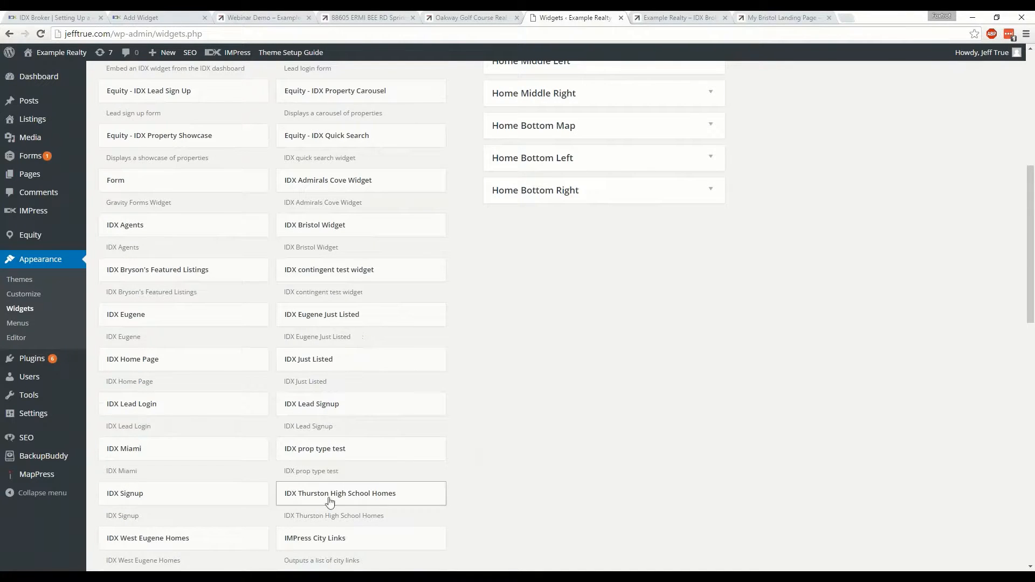
Add the IDX Thurston High School Homes widget to the Home Top widget area
left_click(376, 495)
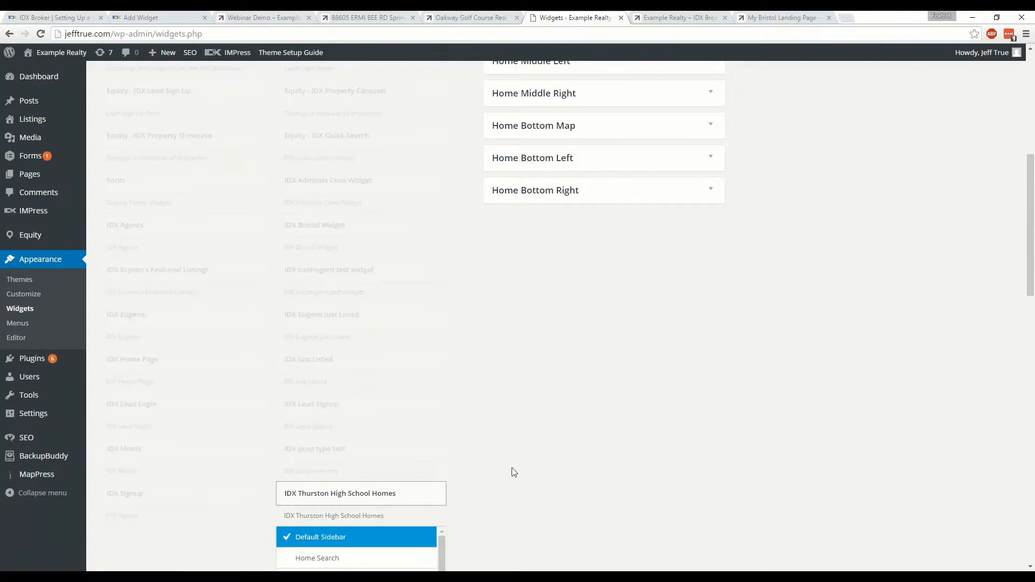
scroll(514, 472, "down", 5)
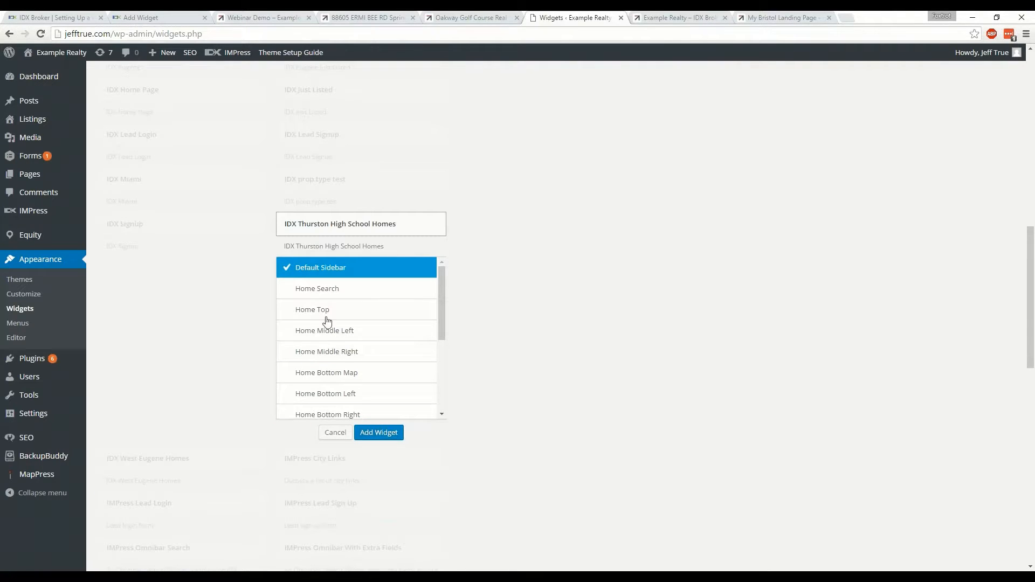
left_click(323, 314)
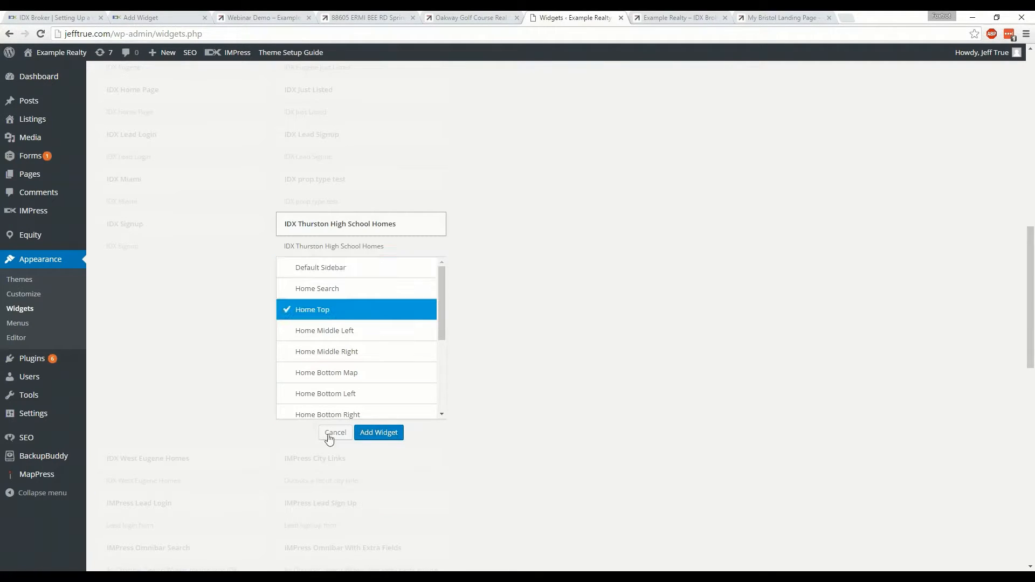
left_click(377, 433)
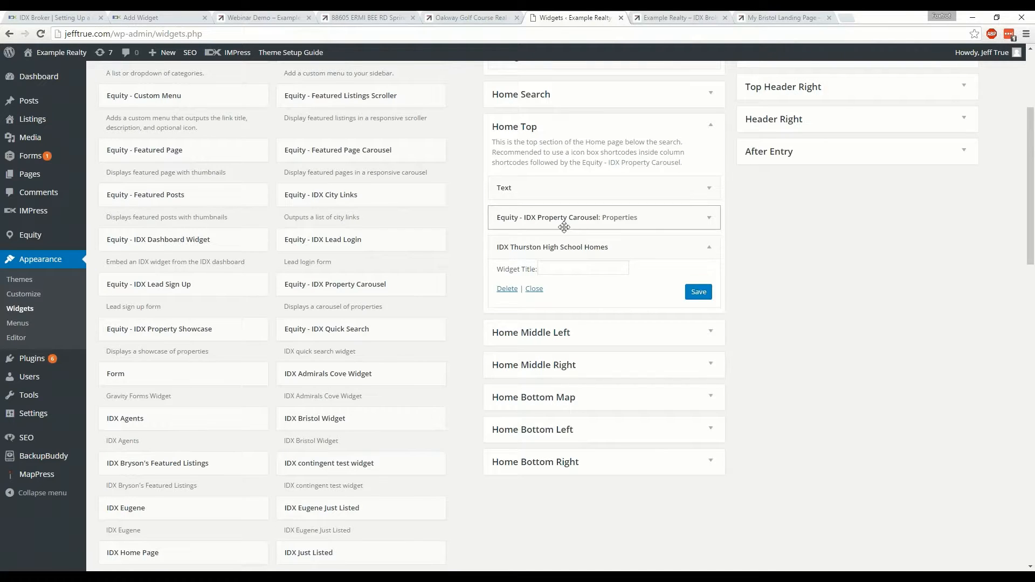
Move the IDX Thurston High School Homes widget above Equity - IDX Property Carousel in Home Top, and save it with a blank title
left_click_drag(550, 246, 553, 216)
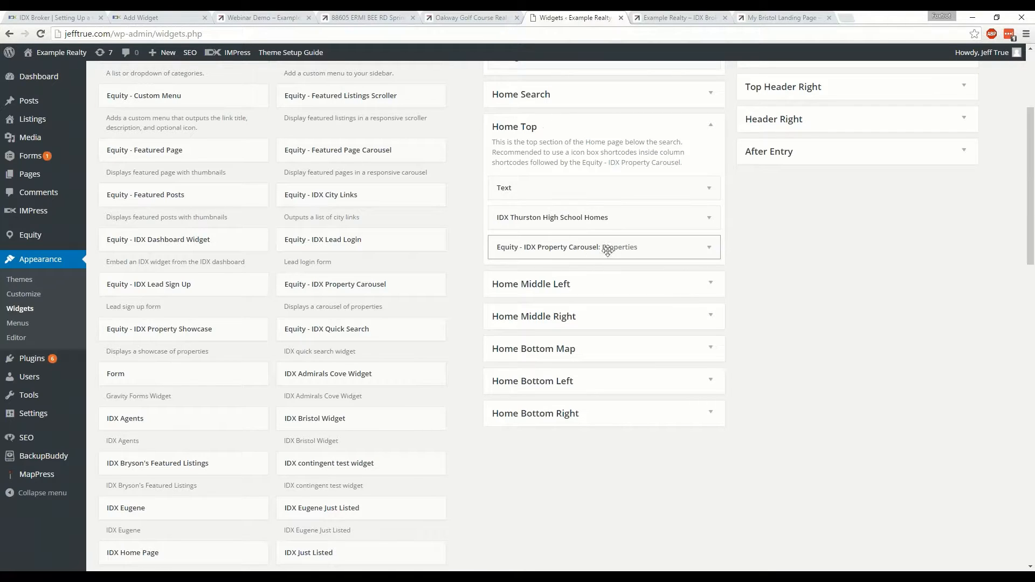
left_click(708, 224)
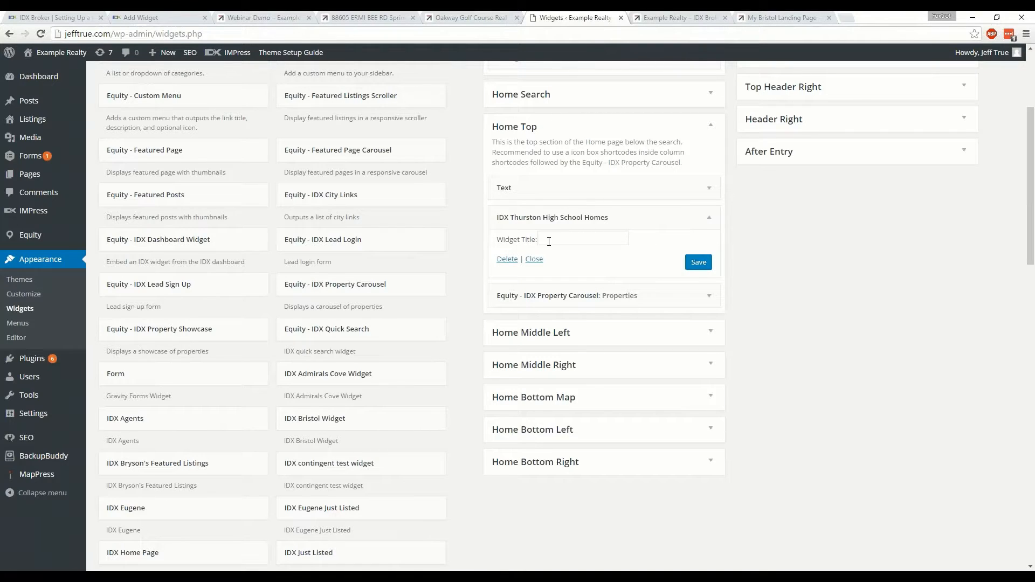
left_click(698, 263)
Reload the Example Realty home page and browse forward through the listings in the IDX Thurston High School Homes carousel
left_click(672, 15)
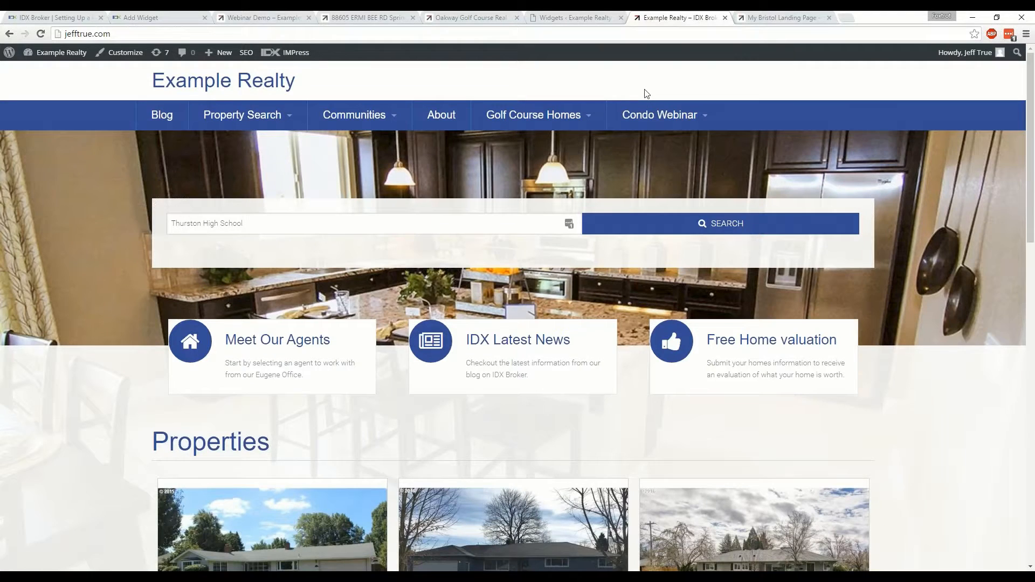
key("F5")
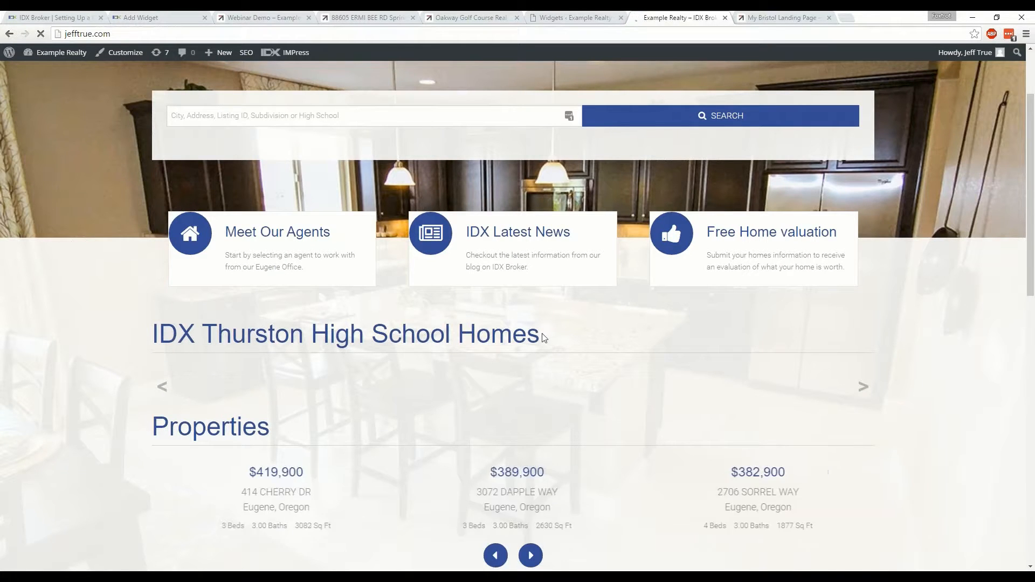
scroll(715, 331, "down", 2)
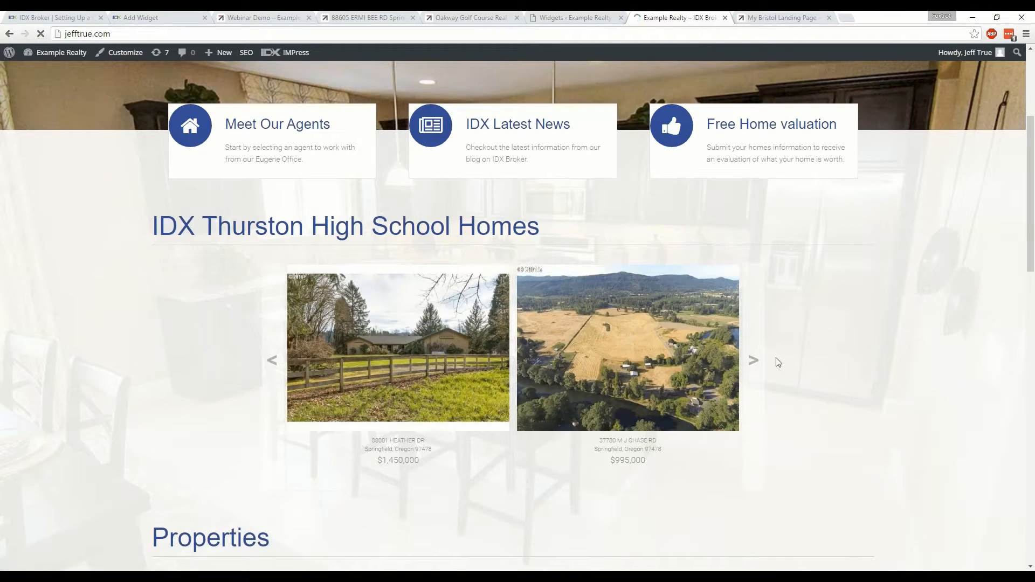
left_click(753, 361)
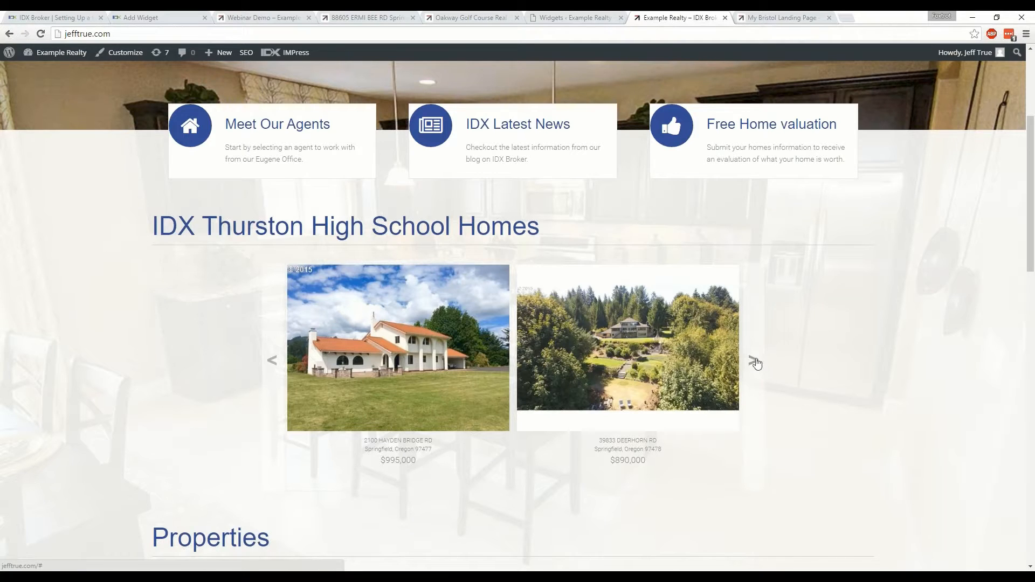
left_click(754, 361)
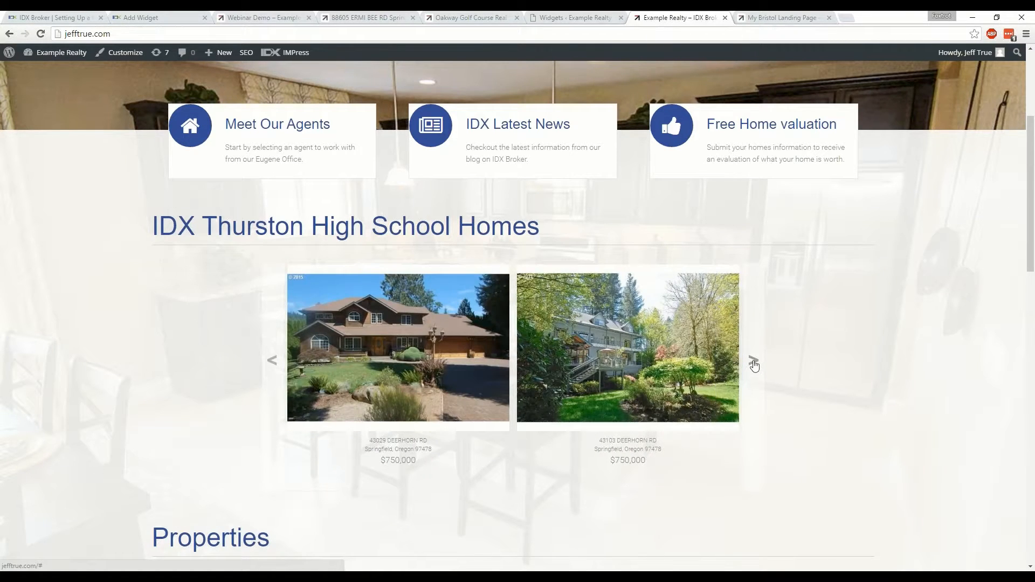
left_click(754, 362)
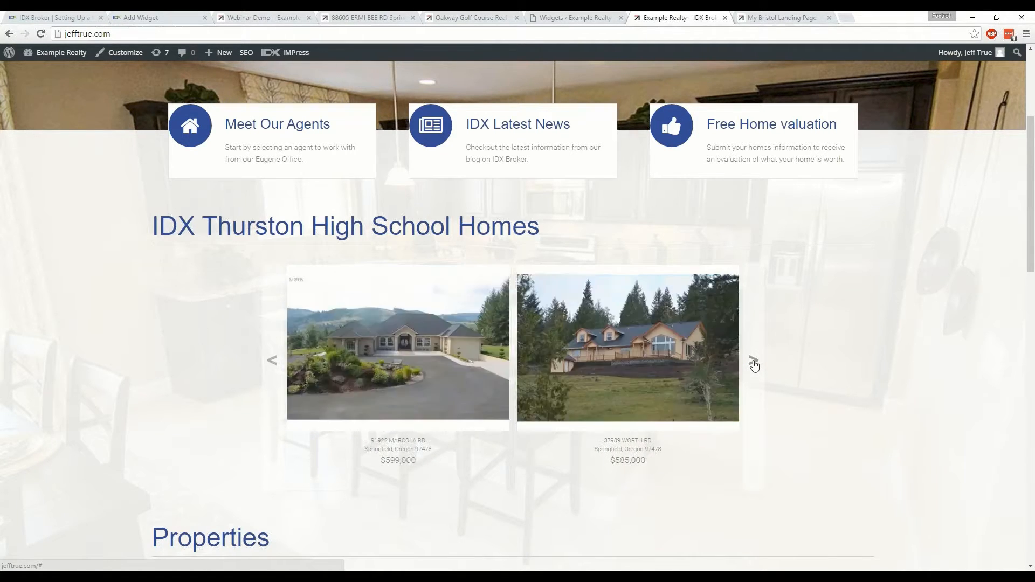
left_click(753, 362)
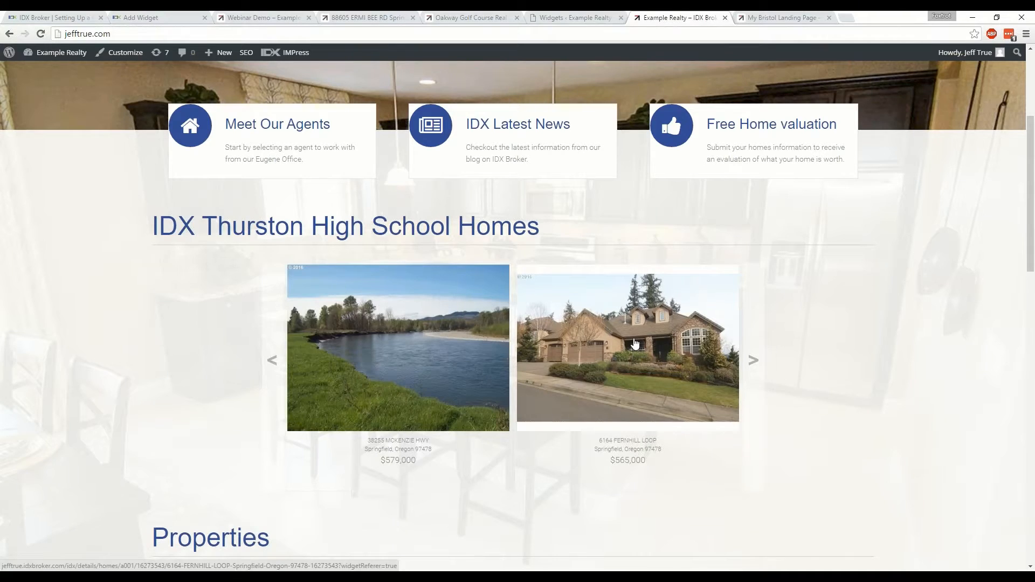
Open the $565,000 listing from the Thurston carousel, and close it along with My Bristol Landing Page
left_click(635, 344)
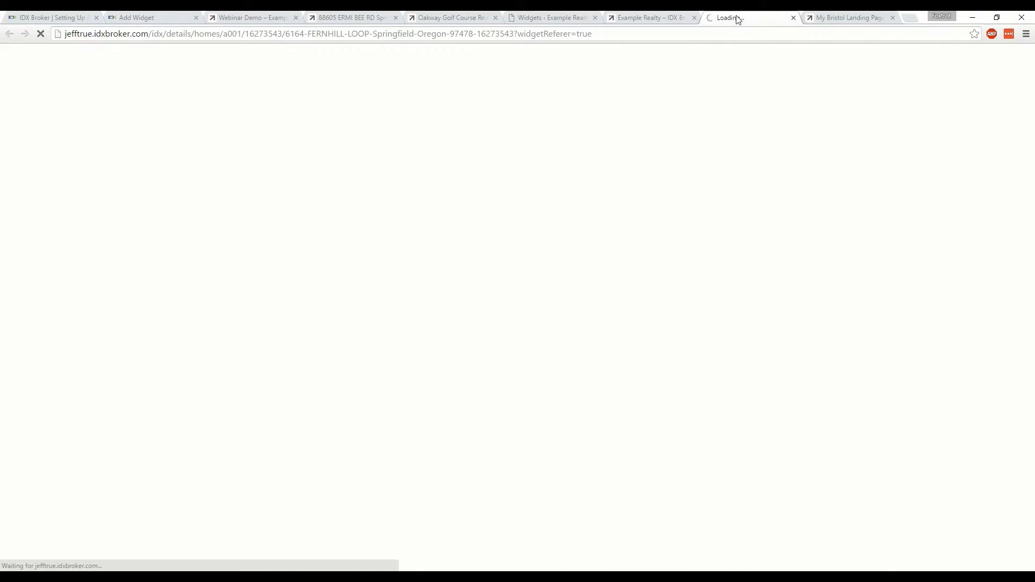
left_click(793, 18)
left_click(793, 18)
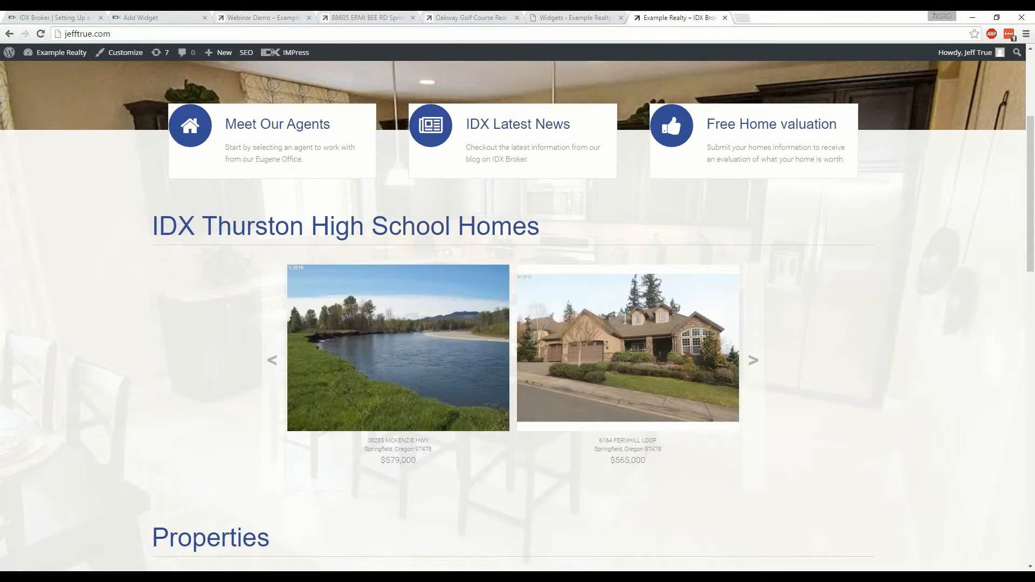
scroll(657, 209, "up", 4)
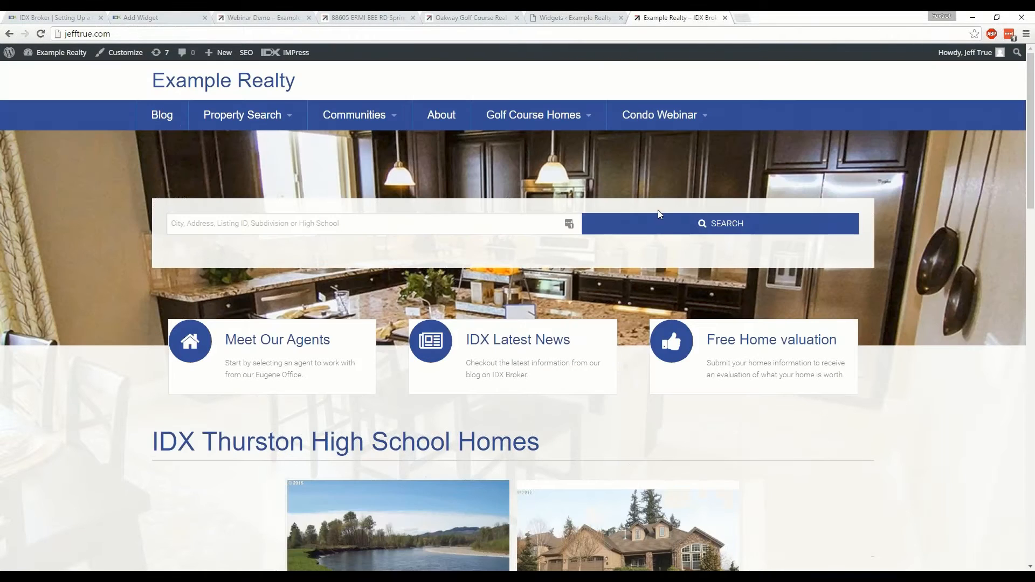
Open the site's blog and view The Bristol | Palm Beach Florida post down to its property carousel
left_click(161, 115)
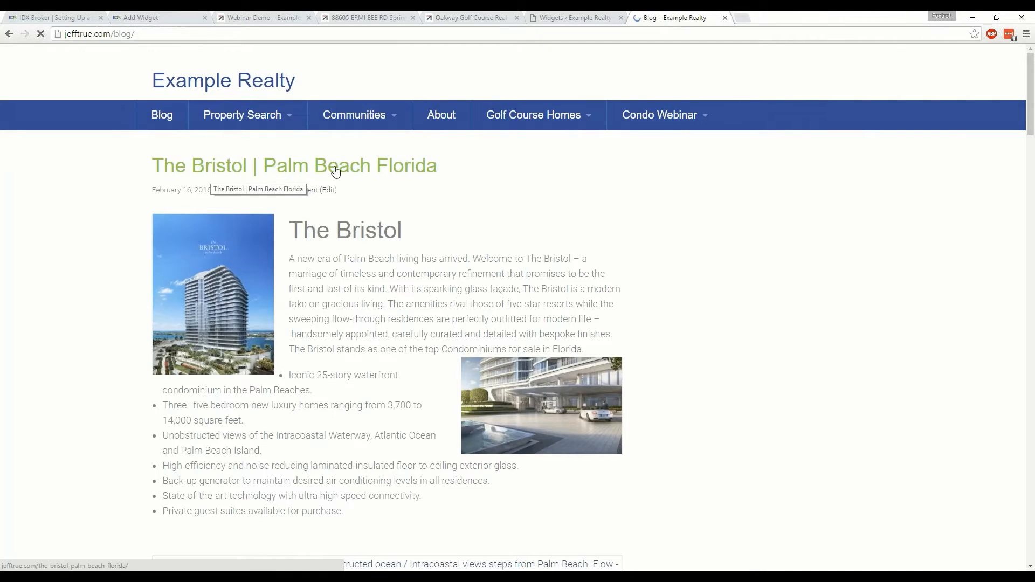
scroll(340, 172, "down", 3)
scroll(353, 189, "up", 3)
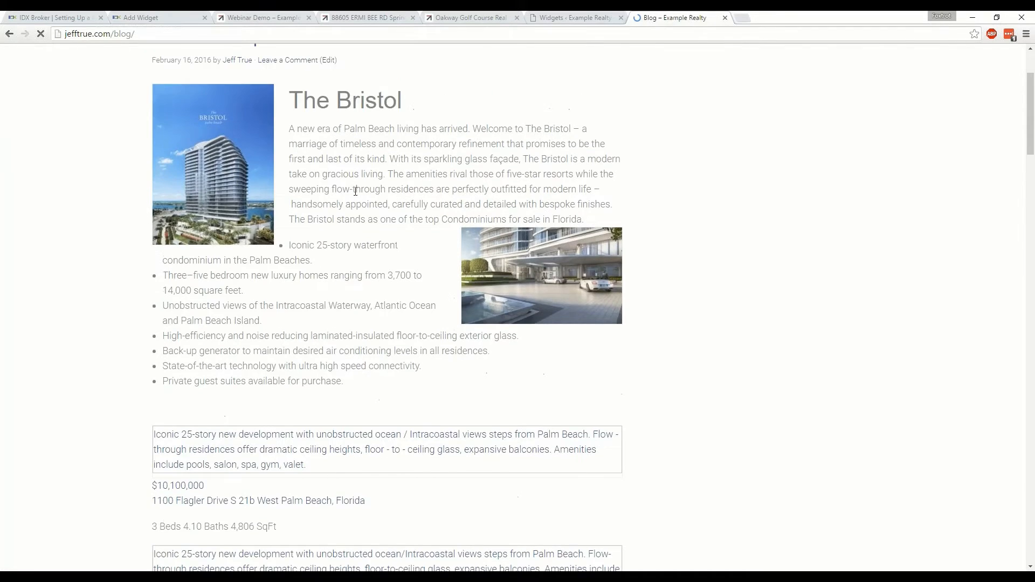
scroll(277, 358, "down", 4)
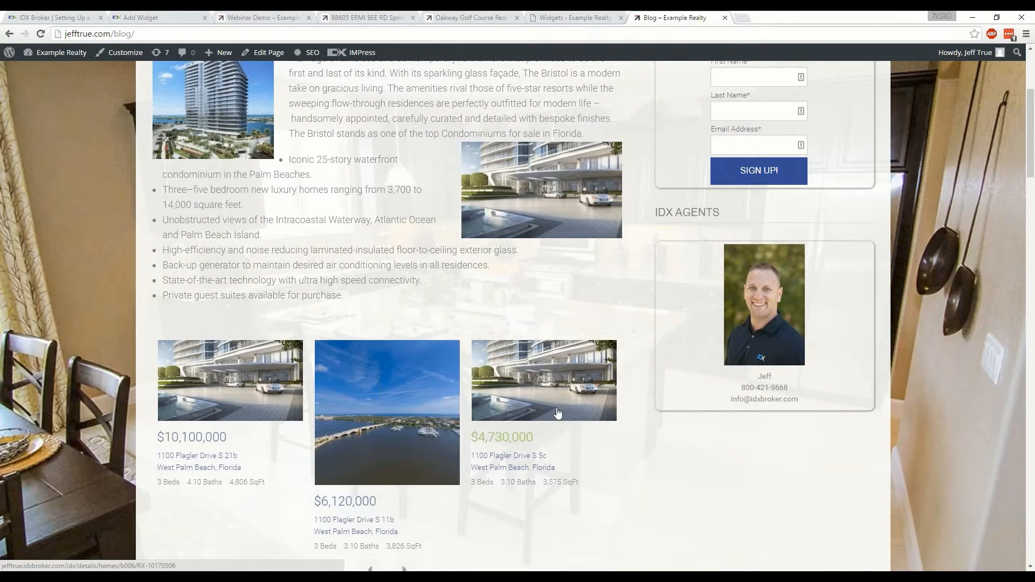
scroll(555, 411, "down", 1)
scroll(540, 430, "down", 2)
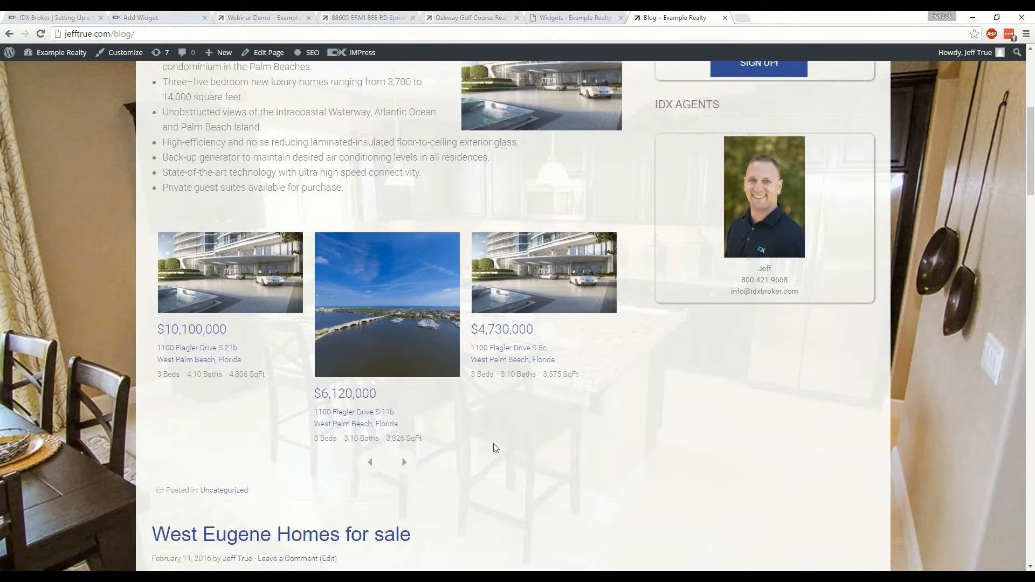
Cycle through the Bristol post's property carousel and open the $6,120,000 West Palm Beach listing
left_click(403, 463)
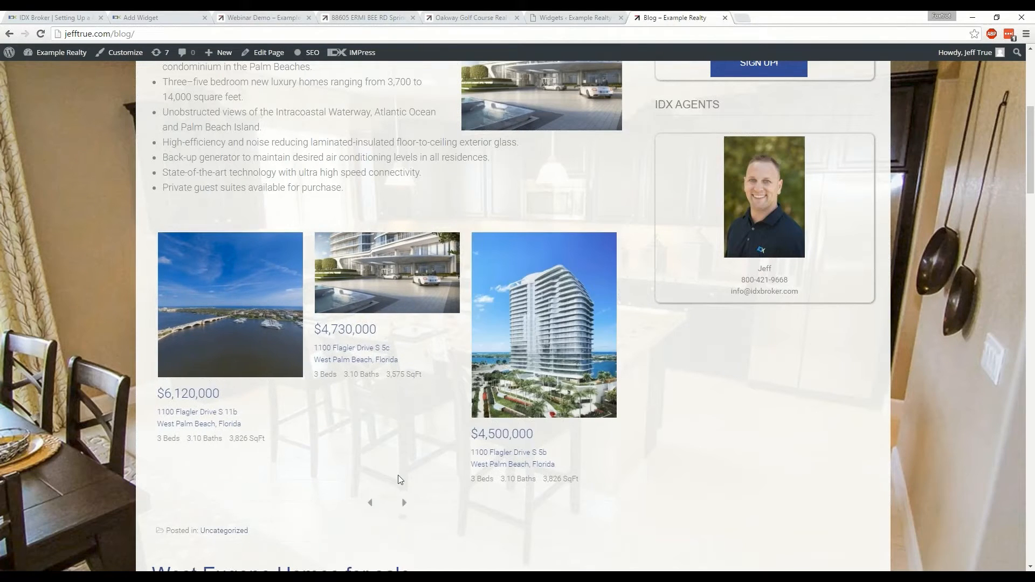
left_click(406, 511)
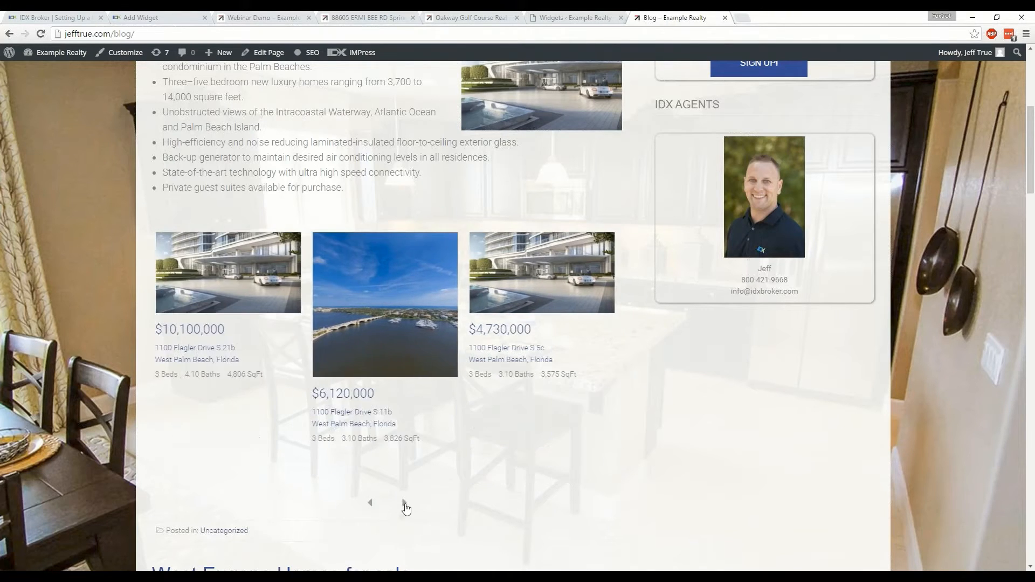
left_click(404, 504)
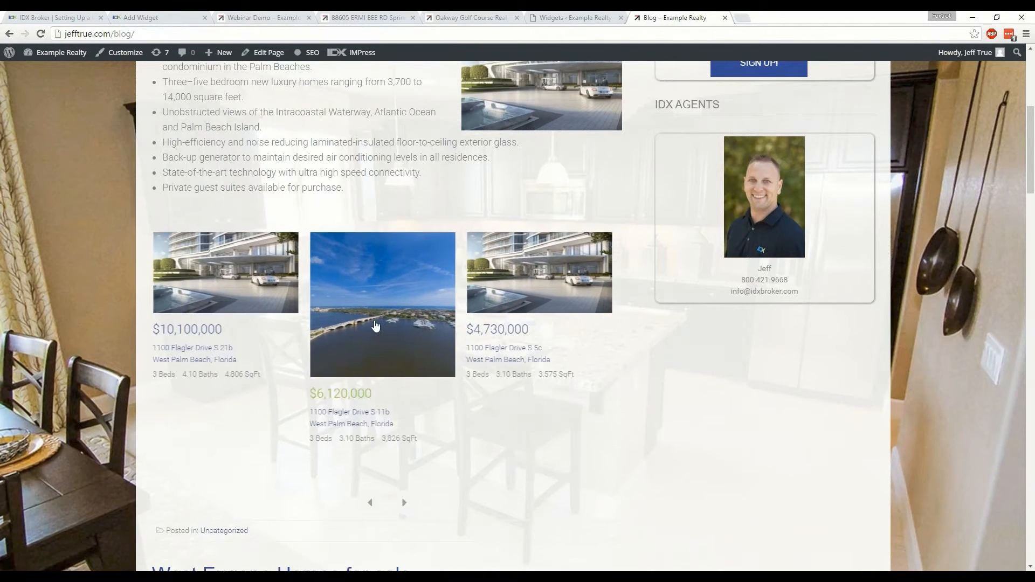
left_click(376, 325)
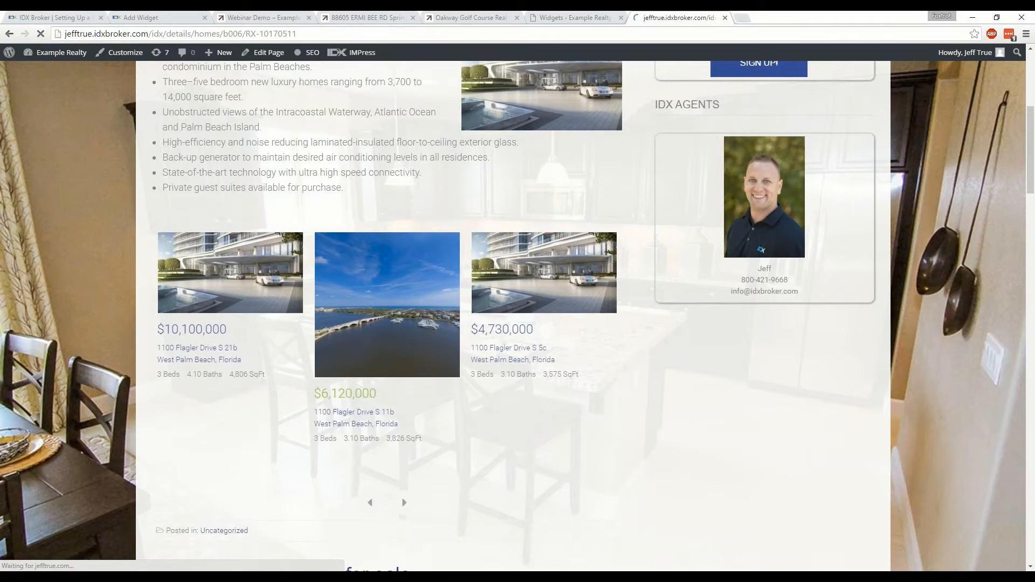